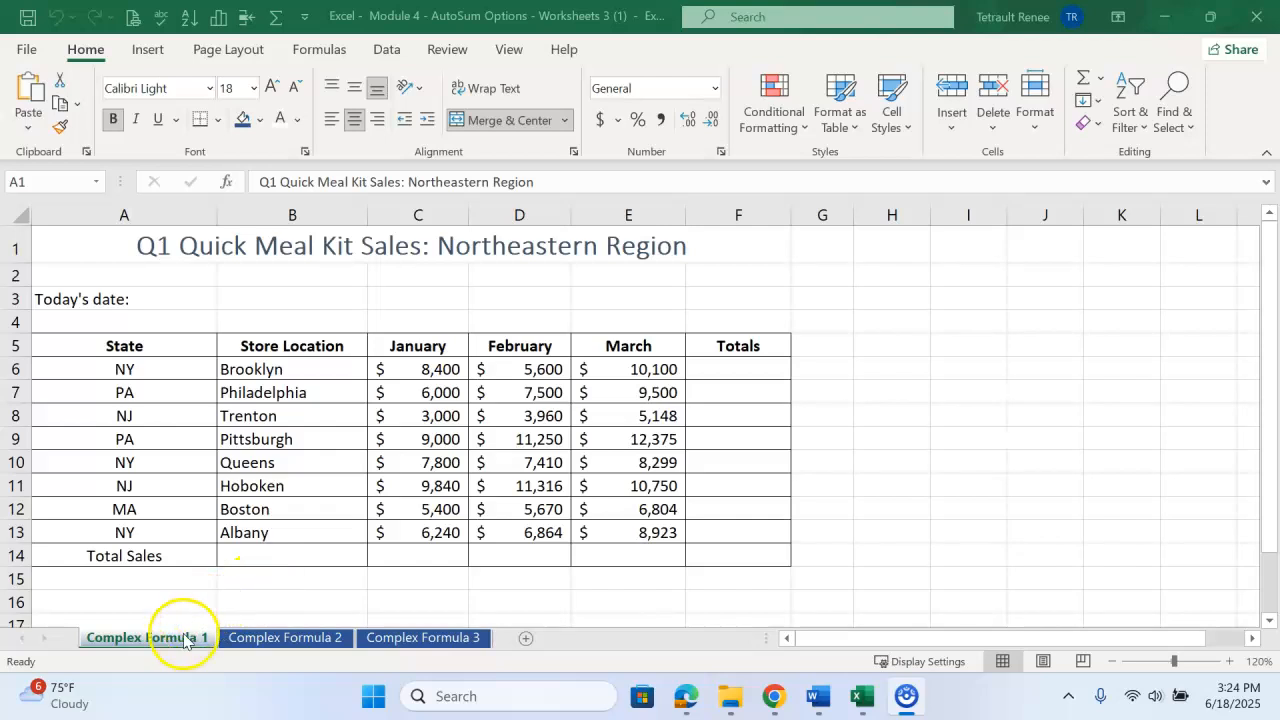
# - Insert the TODAY function in cell B3 beside "Today's date:" on the Complex Formula 1 sheet
pyautogui.click(300, 299)
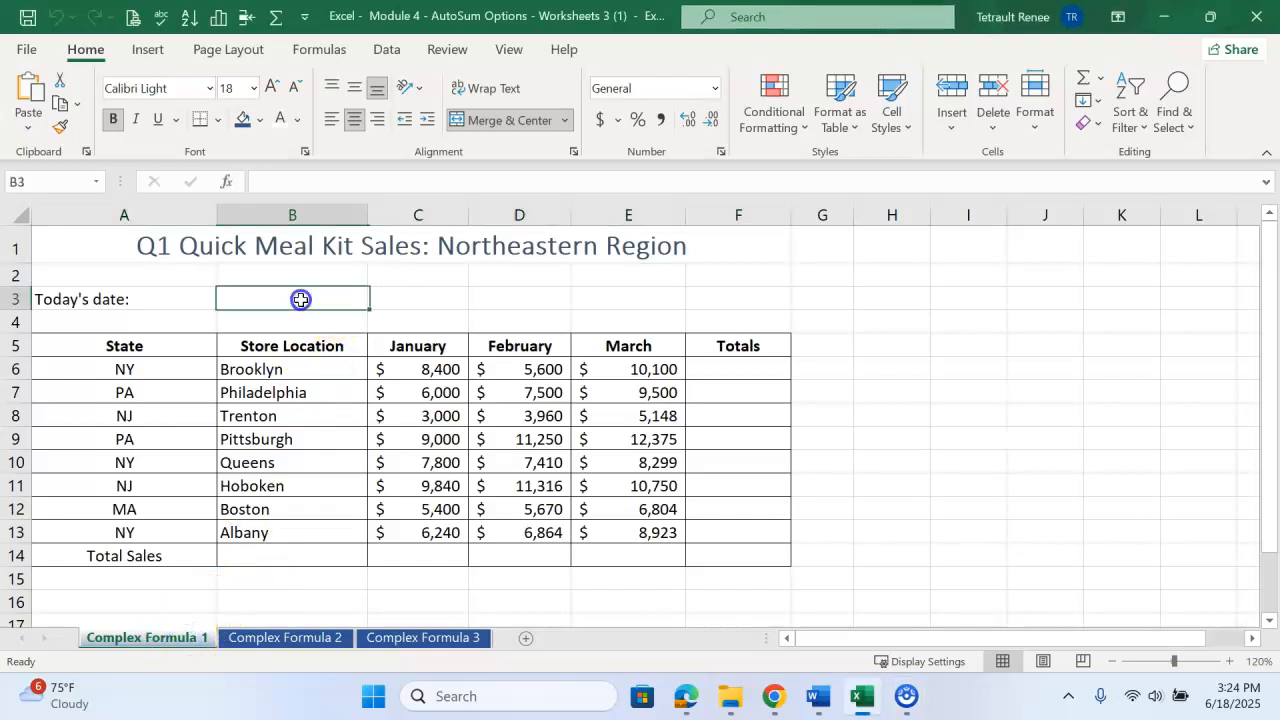
pyautogui.click(337, 49)
pyautogui.click(322, 125)
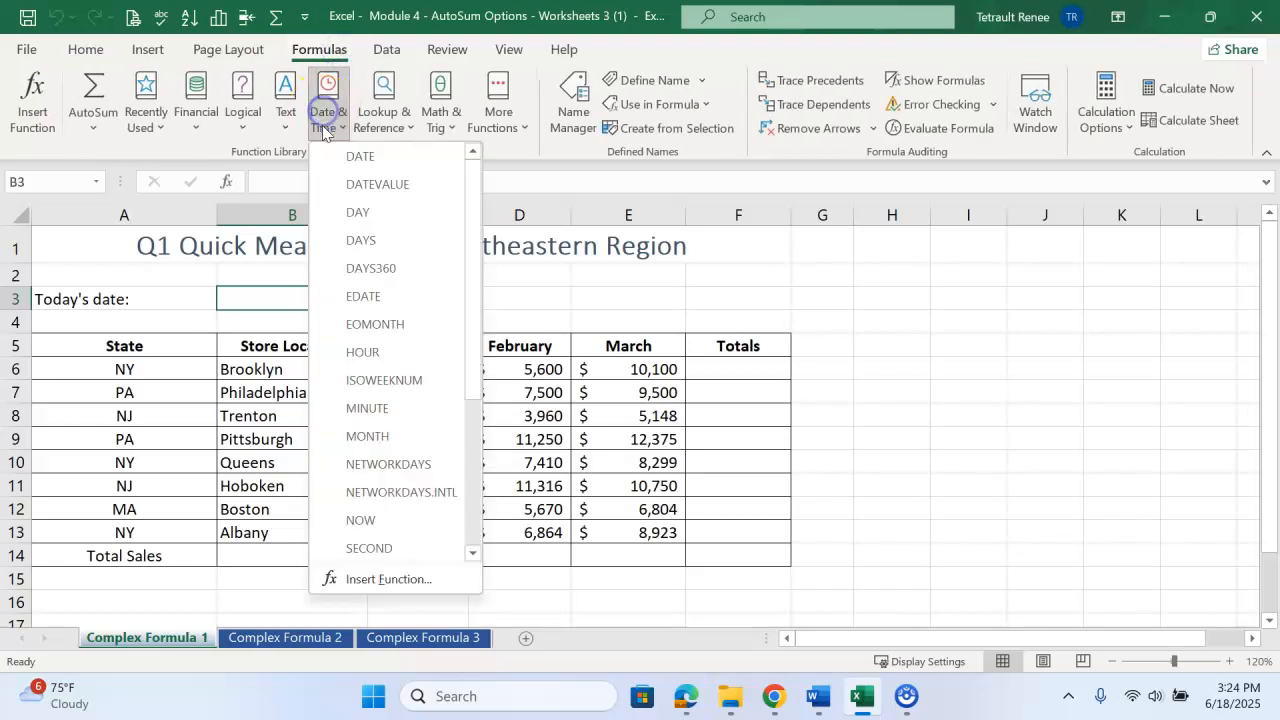
pyautogui.scroll(-3, 371, 400)
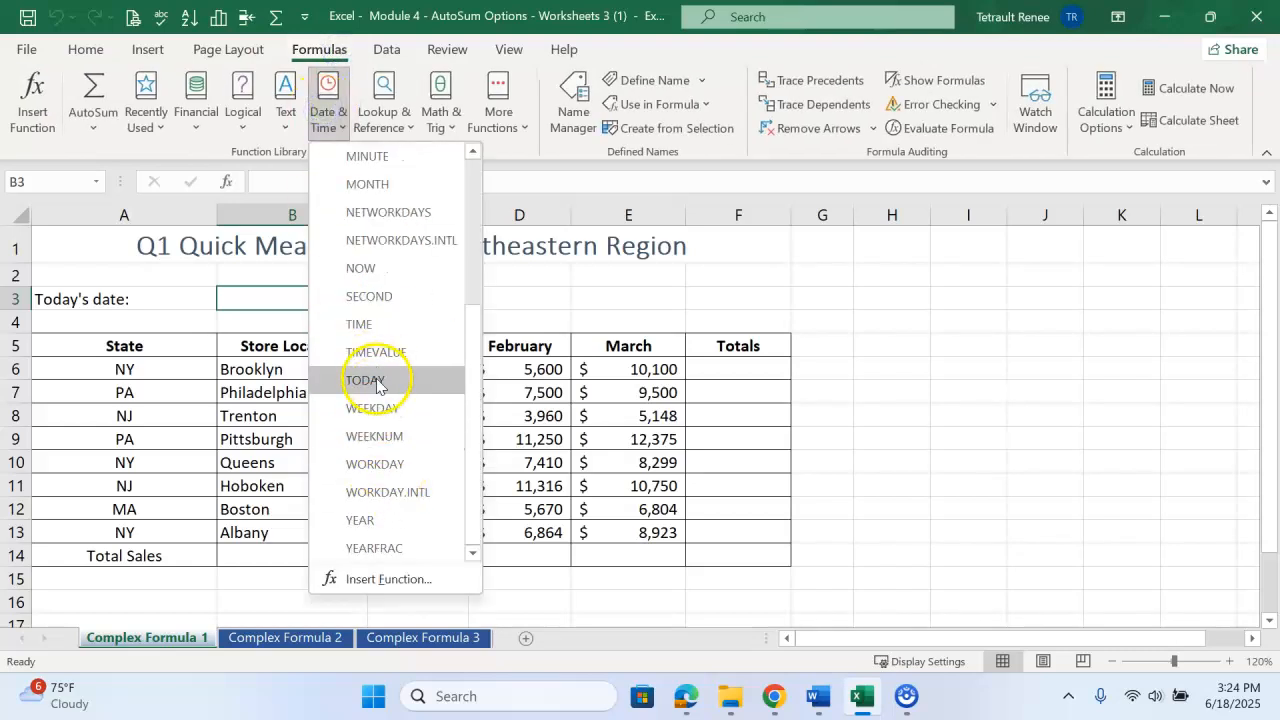
pyautogui.click(377, 381)
pyautogui.click(343, 358)
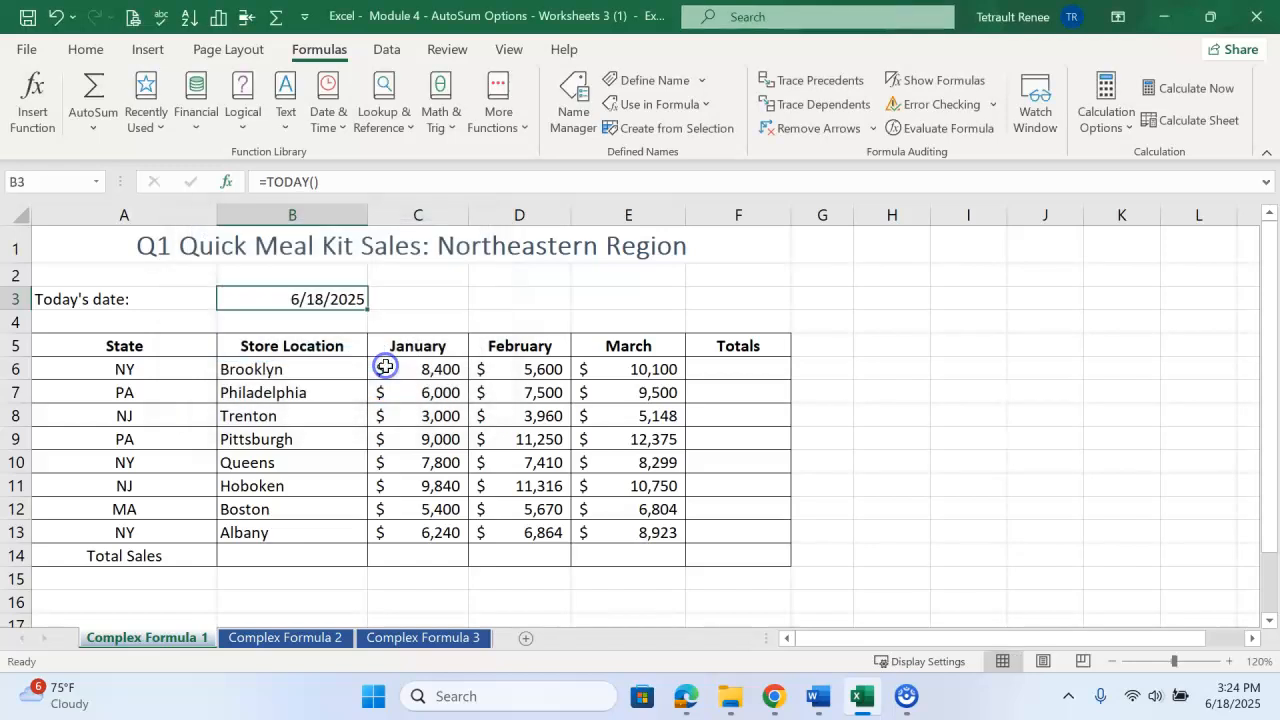
# - Total Brooklyn's January to March sales in F6 with =SUM(C6:E6) and fill the formula down through F14
pyautogui.click(735, 373)
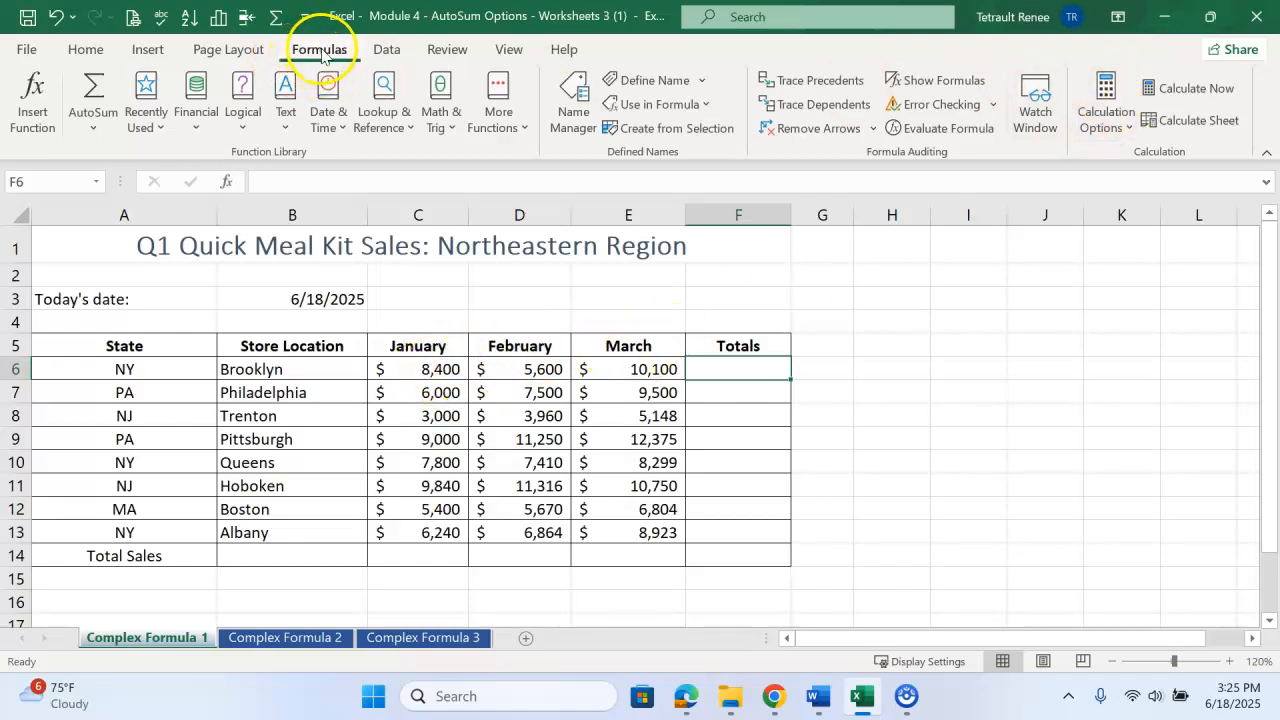
pyautogui.click(95, 92)
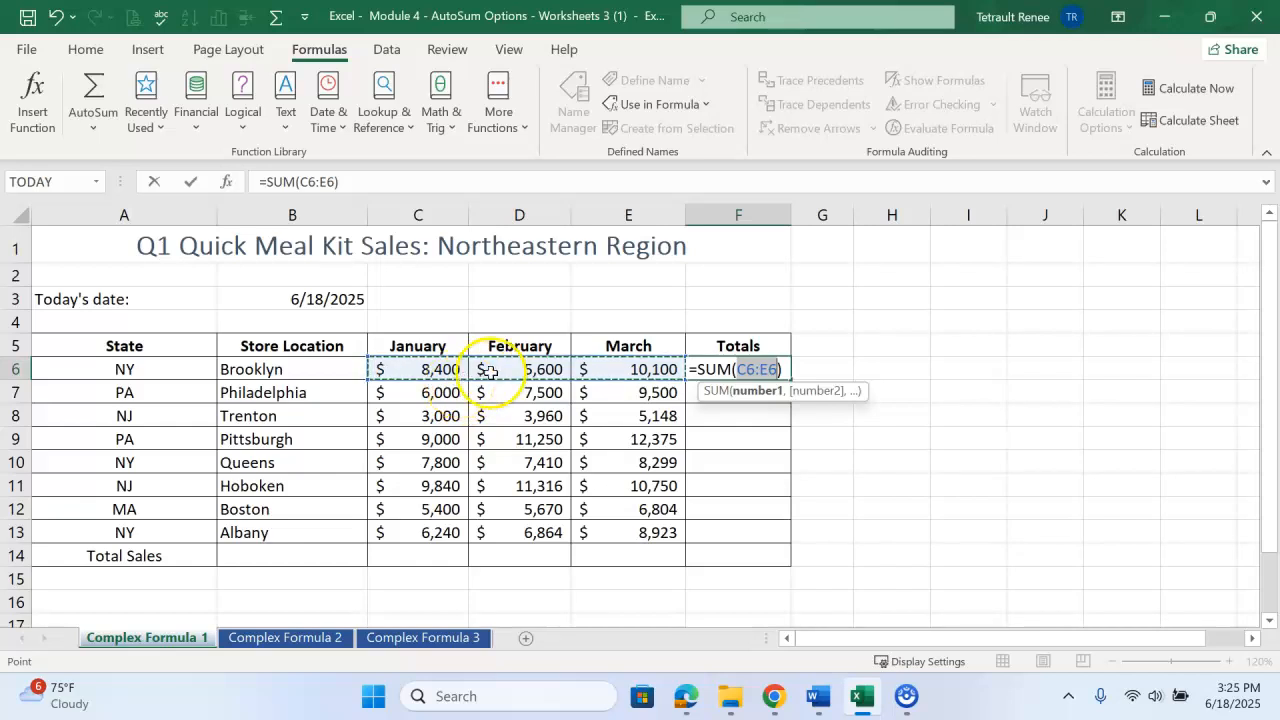
pyautogui.click(191, 184)
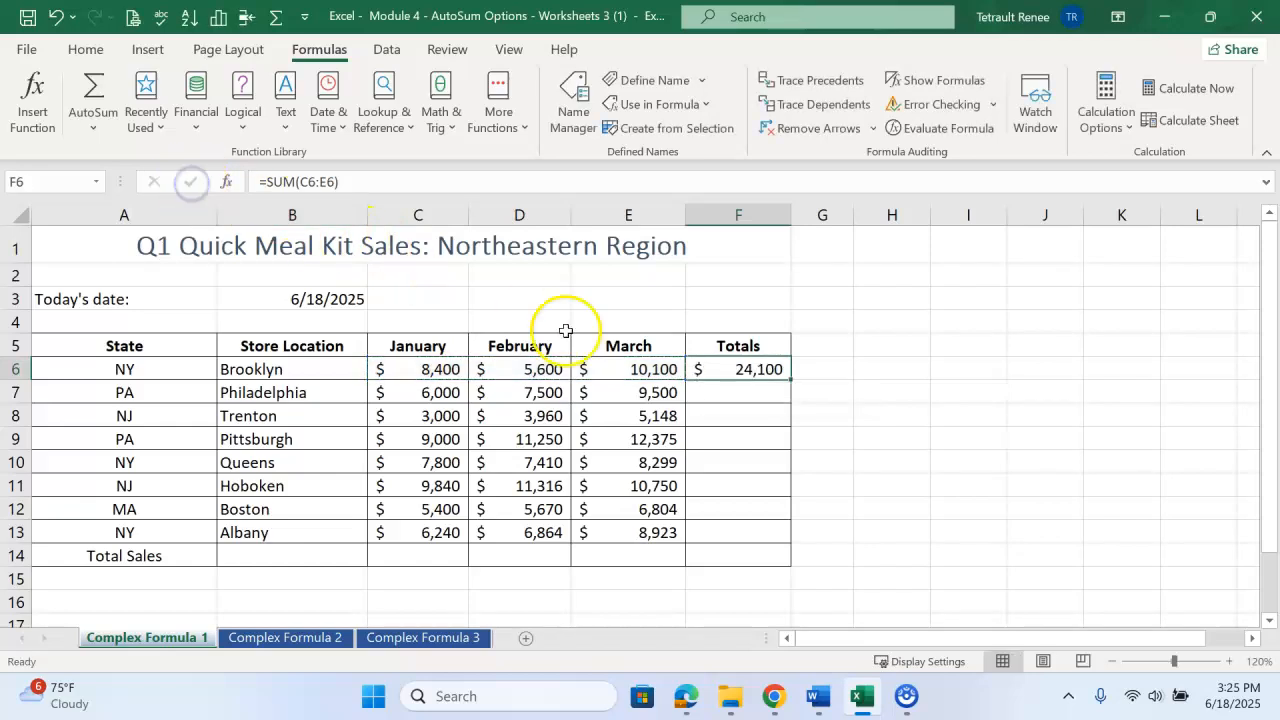
pyautogui.doubleClick(792, 379)
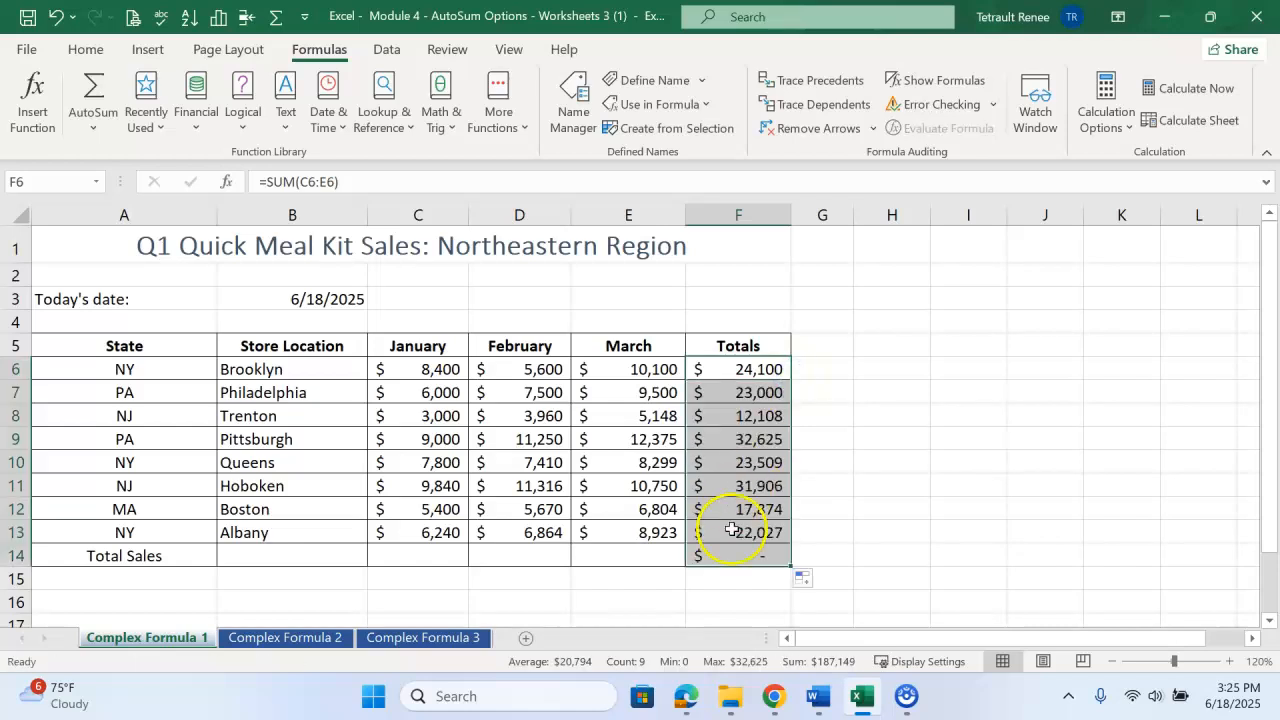
# - Total the January sales in C14 with =SUM(C6:C13) and copy the formula across to E14
pyautogui.click(423, 555)
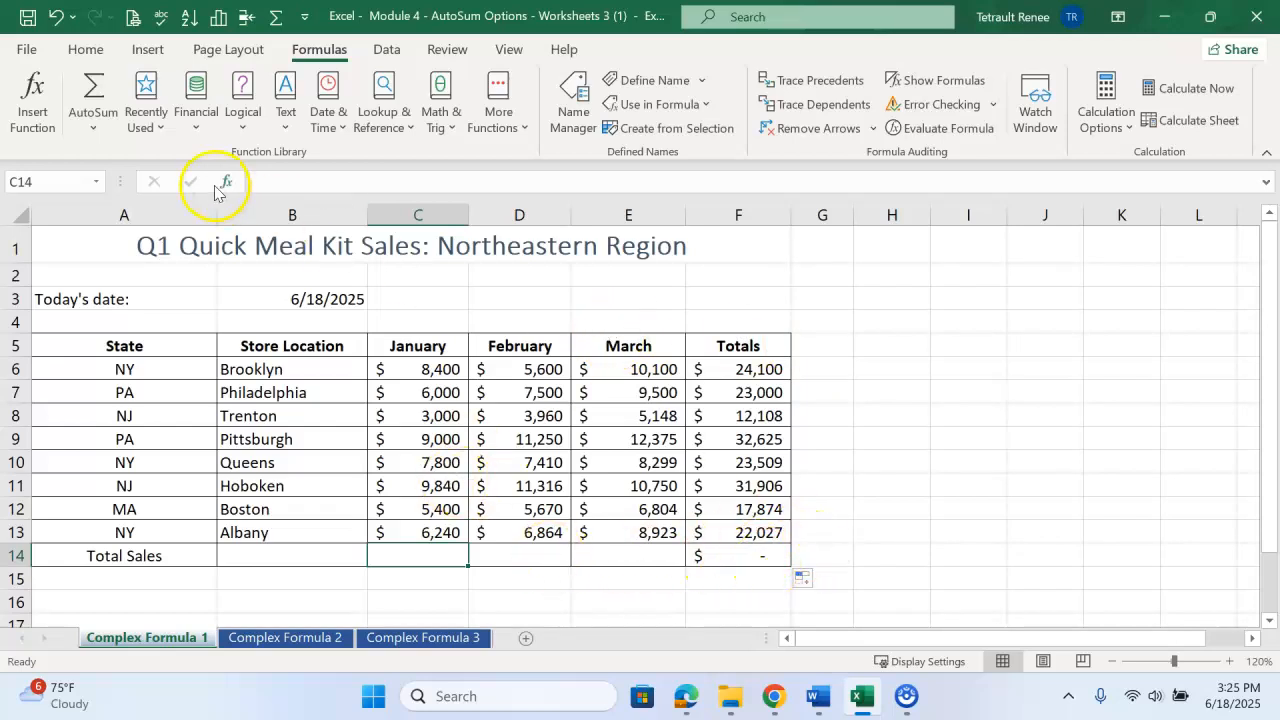
pyautogui.click(94, 90)
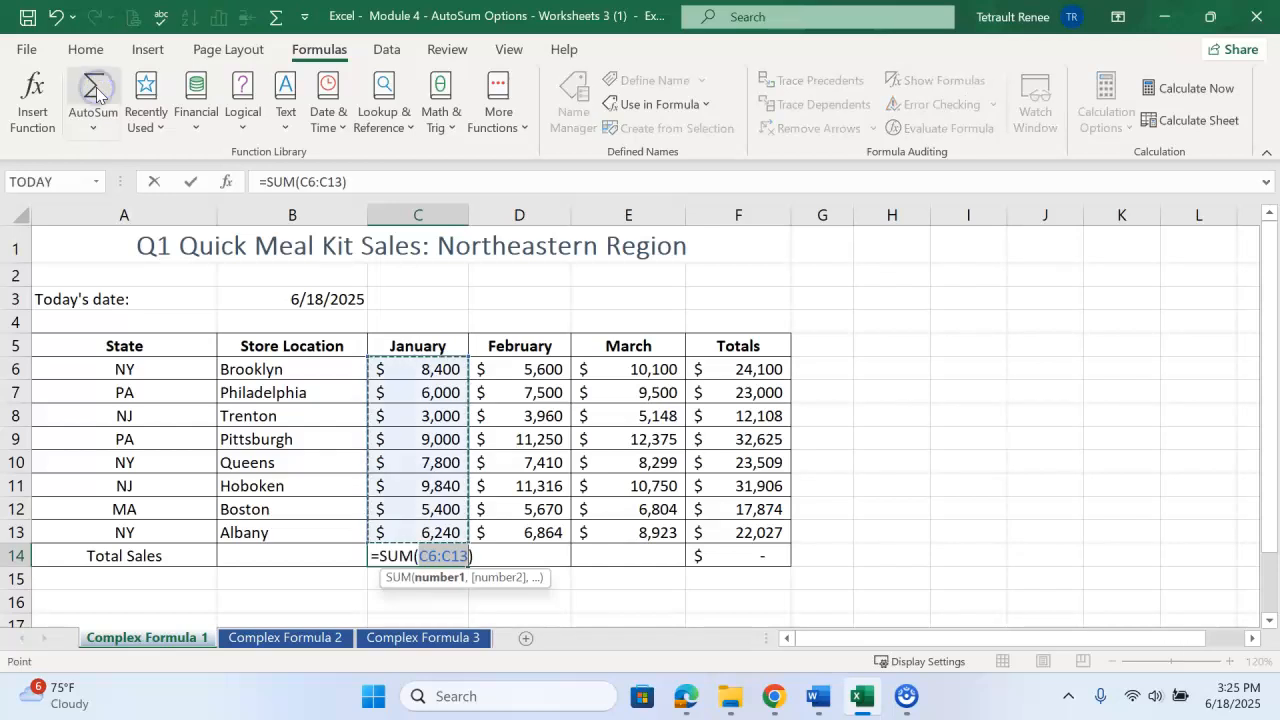
pyautogui.click(190, 182)
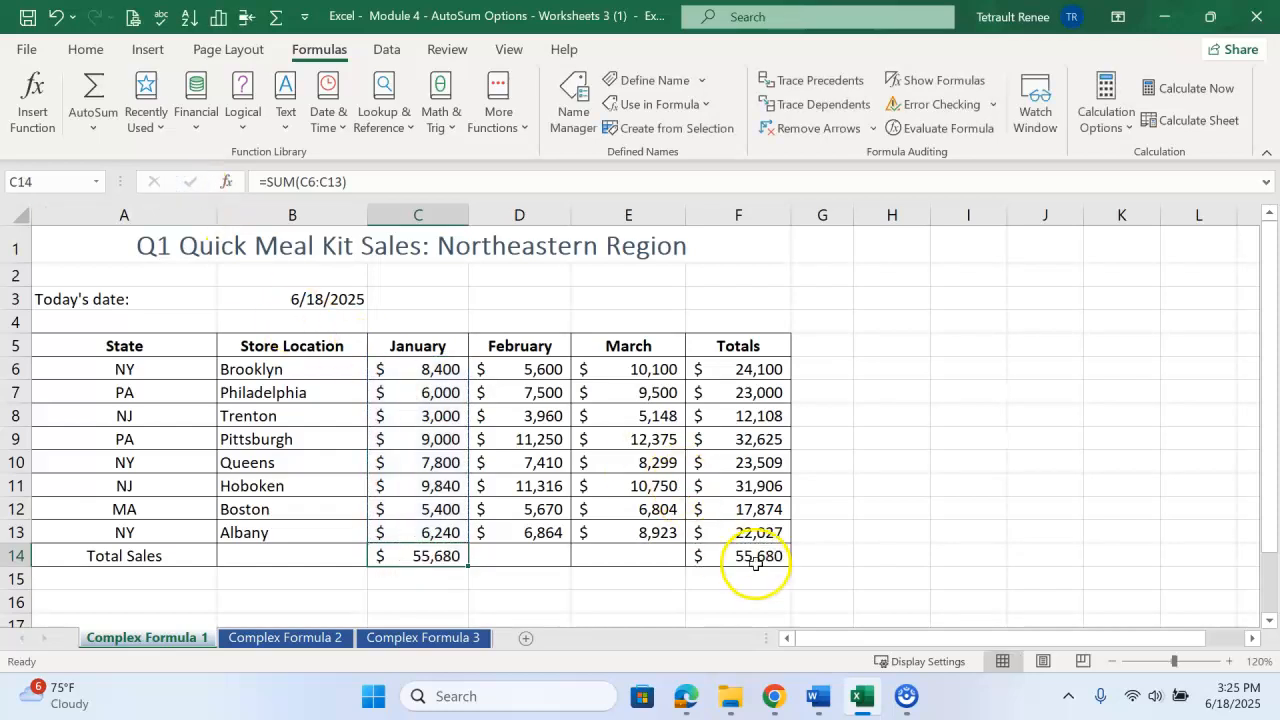
pyautogui.moveTo(469, 566); pyautogui.dragTo(649, 563)
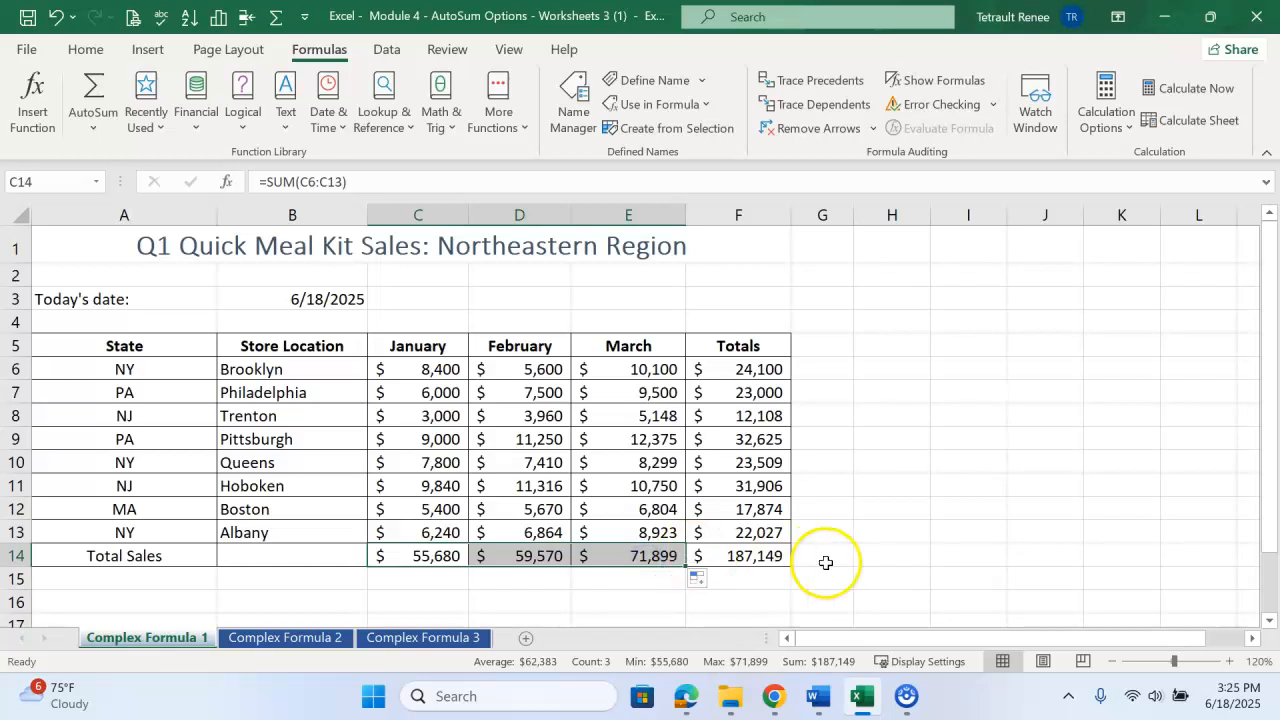
pyautogui.click(778, 558)
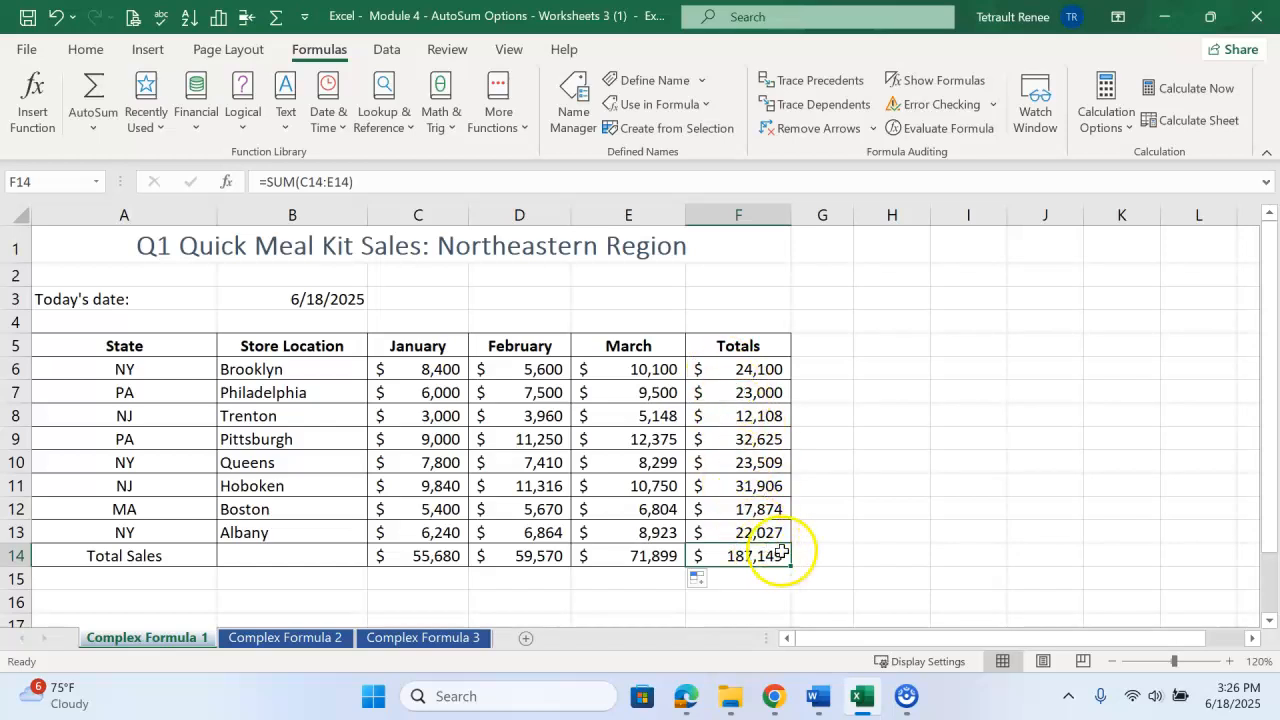
pyautogui.click(737, 553)
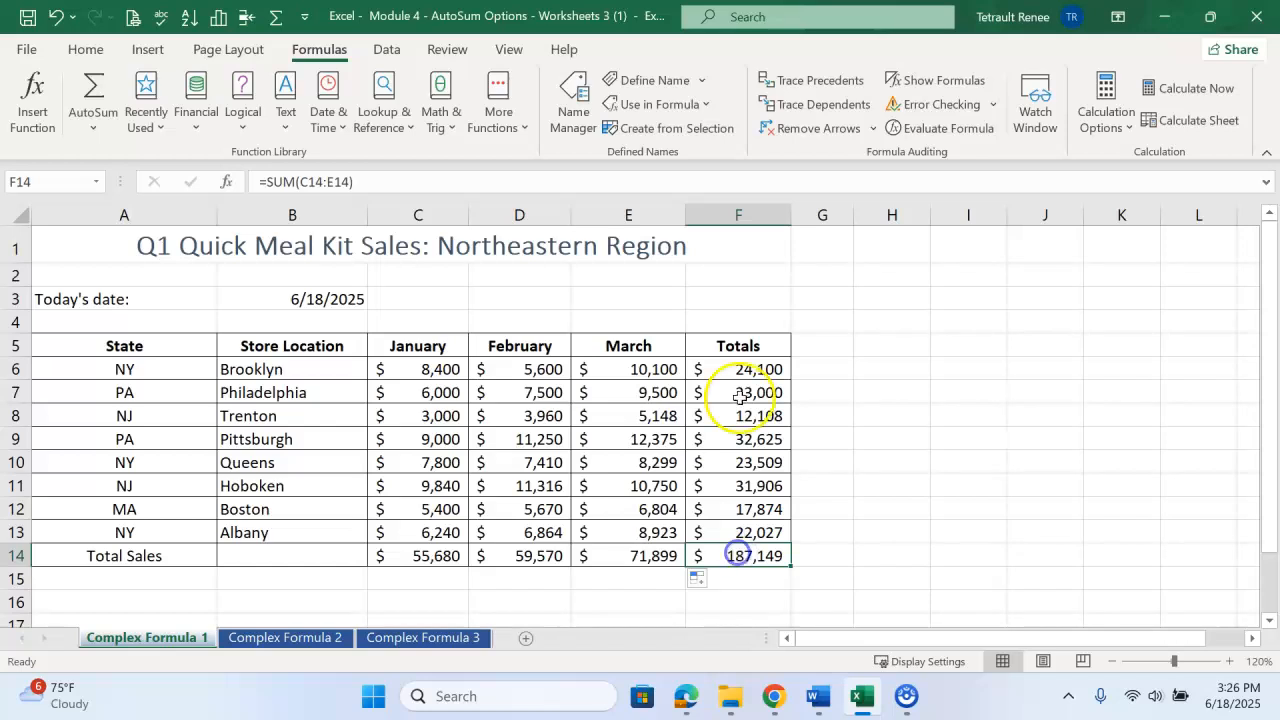
# - Apply solid-fill magenta data bars to the store totals in F6:F13, leaving out the grand total
pyautogui.moveTo(718, 371); pyautogui.dragTo(737, 524)
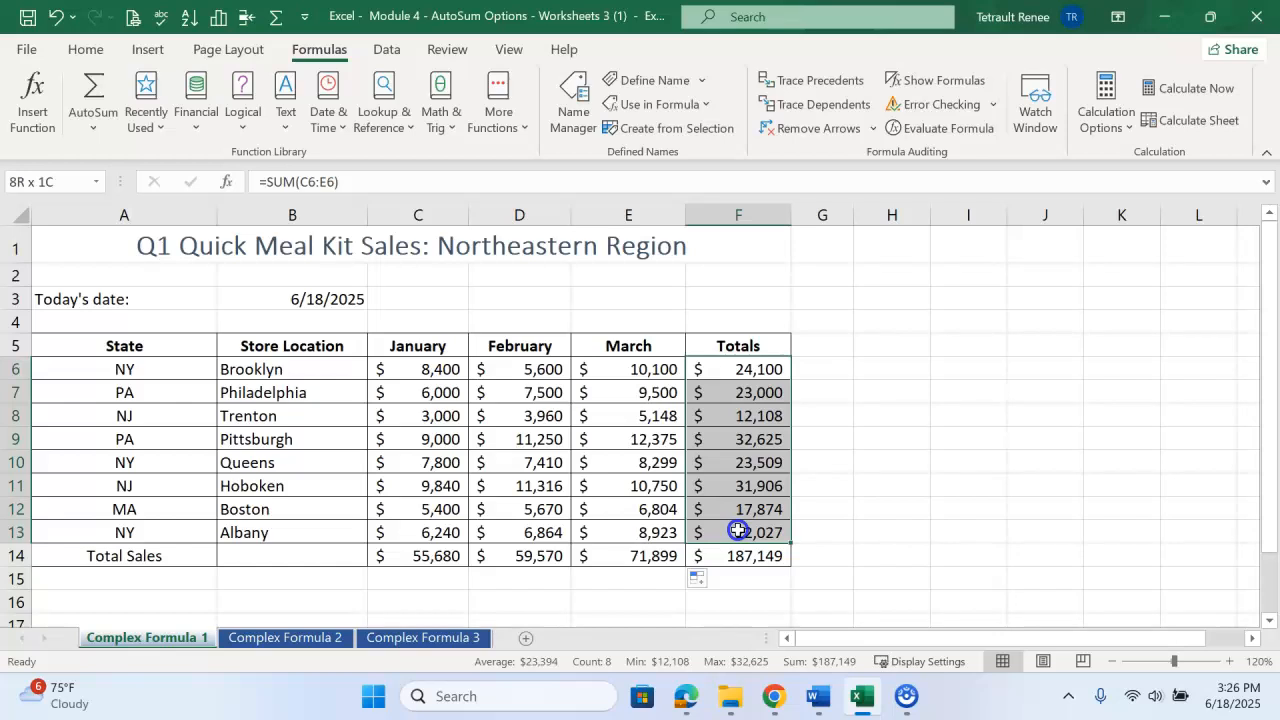
pyautogui.click(86, 49)
pyautogui.click(775, 95)
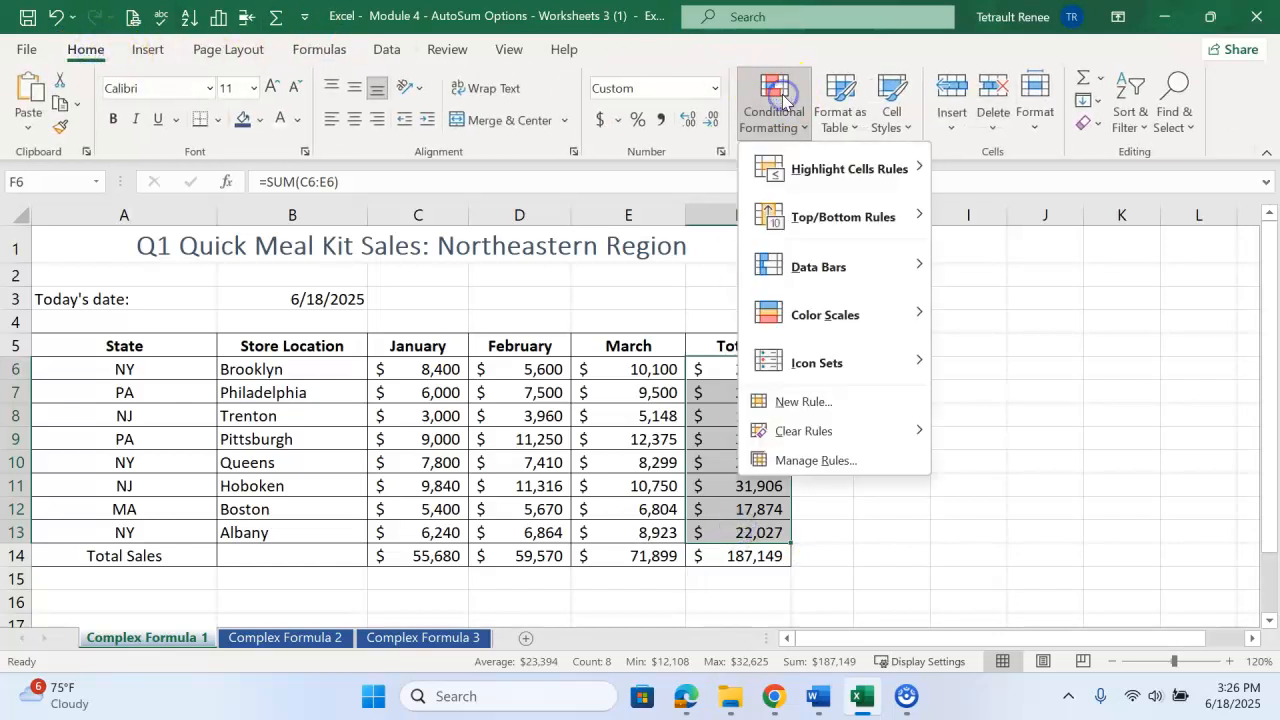
pyautogui.moveTo(828, 270)
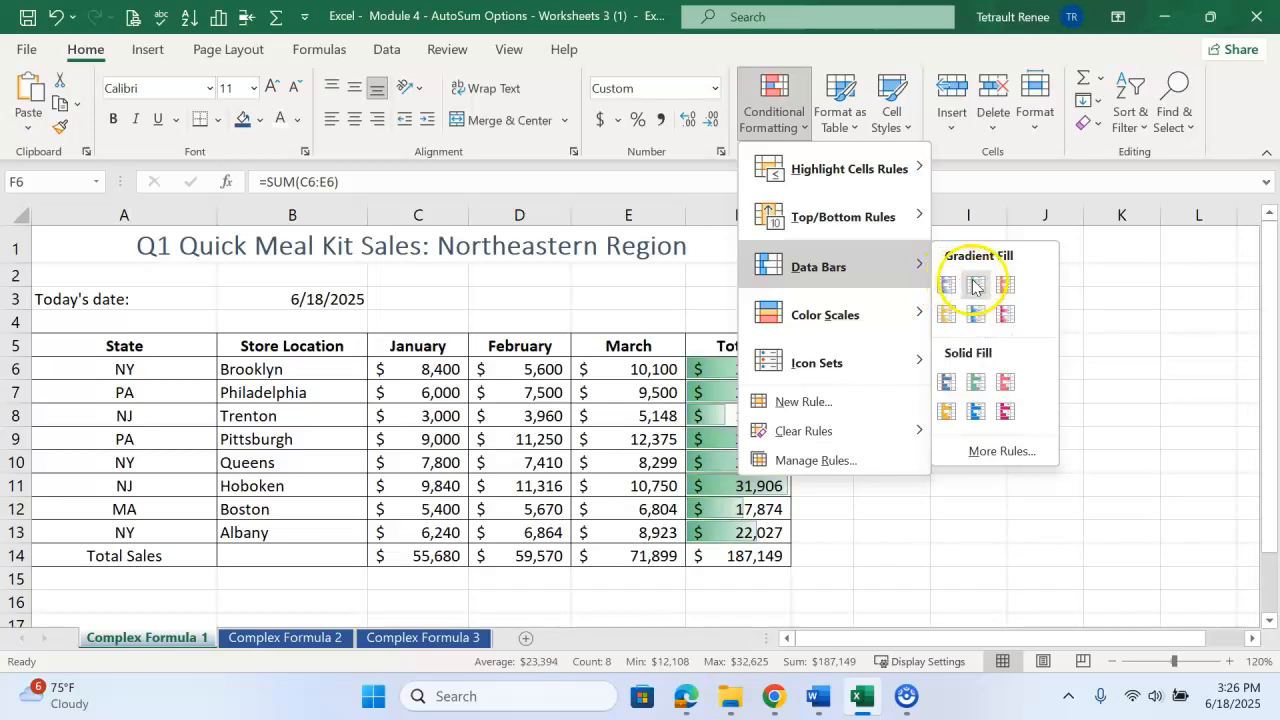
pyautogui.click(1006, 412)
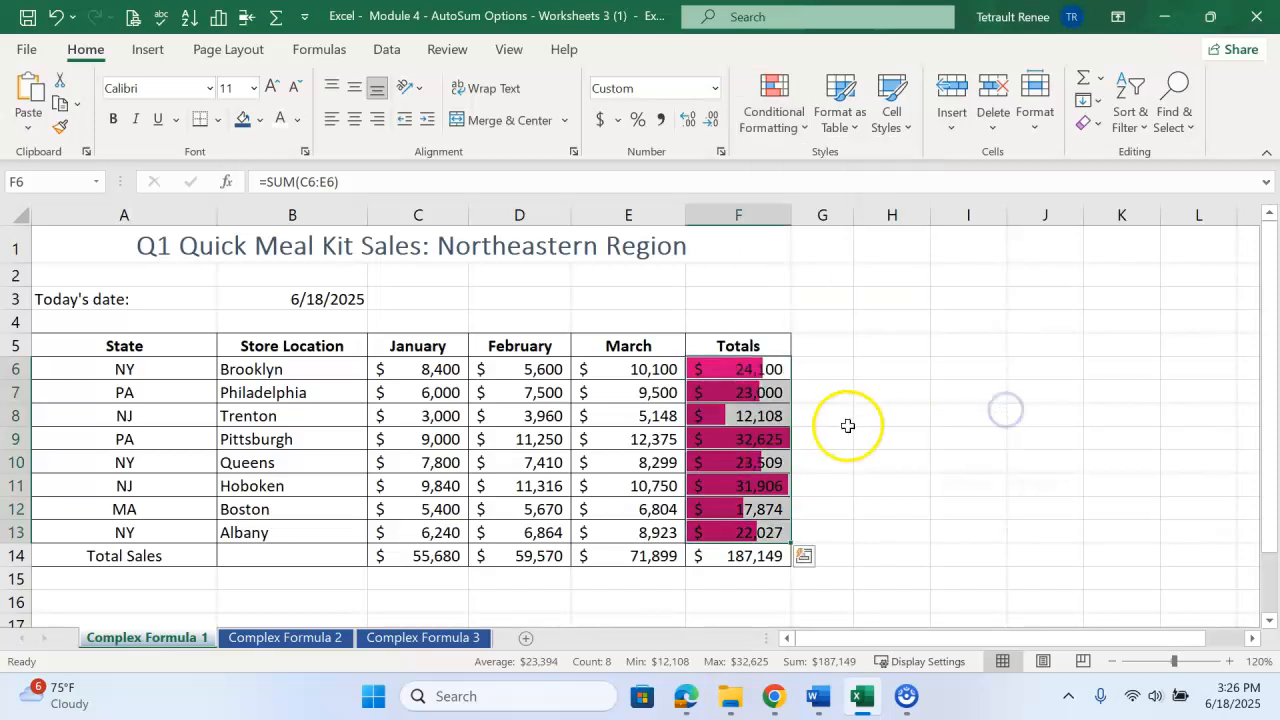
pyautogui.click(781, 440)
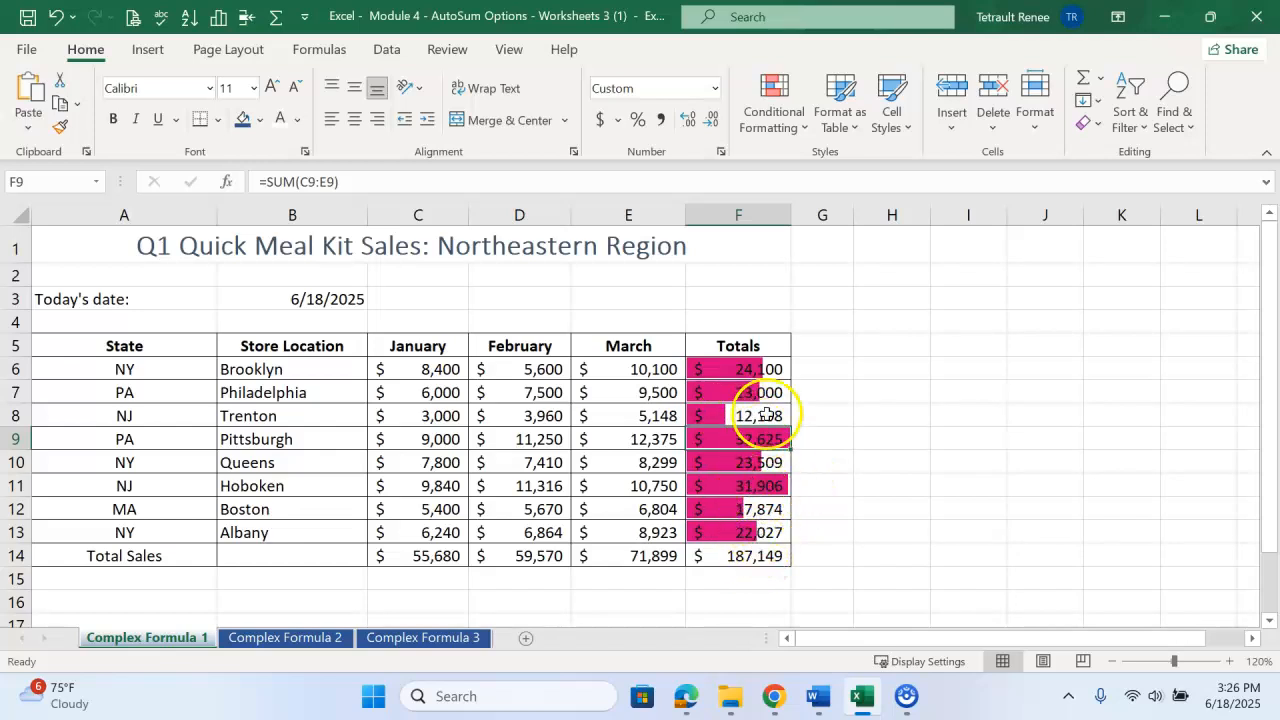
pyautogui.click(763, 565)
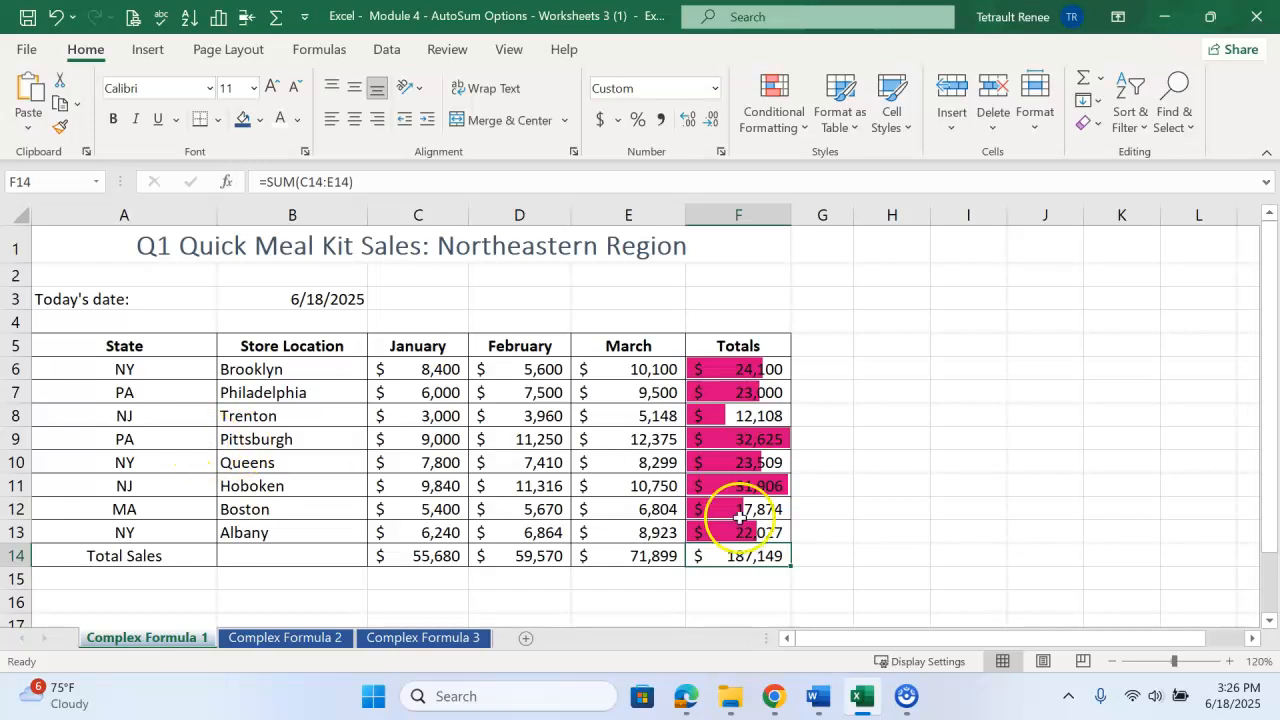
# - On the Complex Formula 2 sheet, enter =today() in cell B3 beside "Today's date:"
pyautogui.click(316, 640)
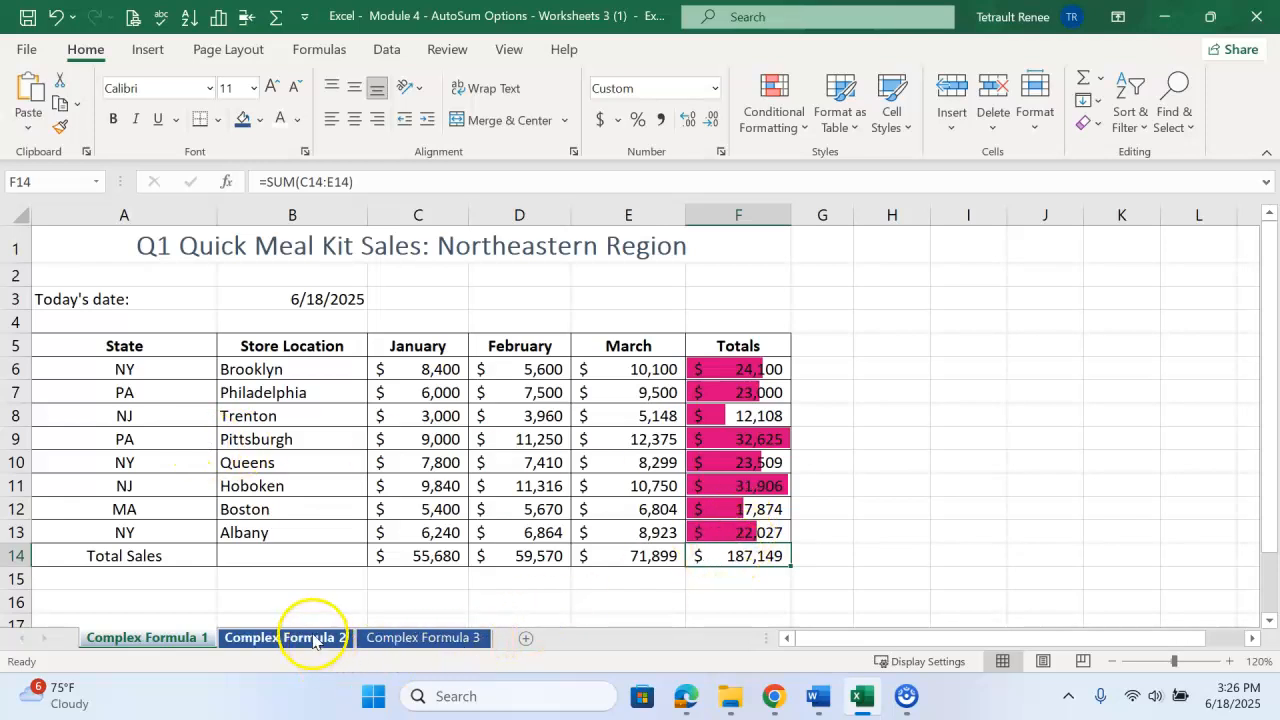
pyautogui.click(320, 308)
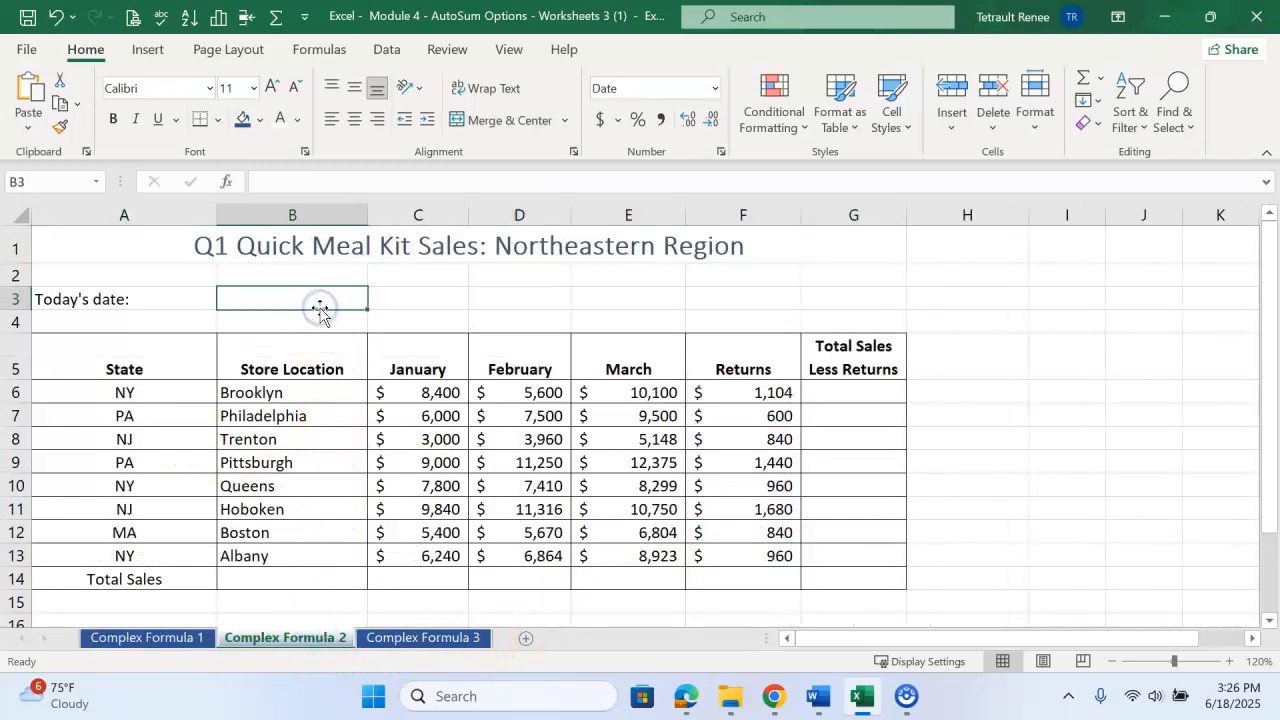
pyautogui.write('=t')
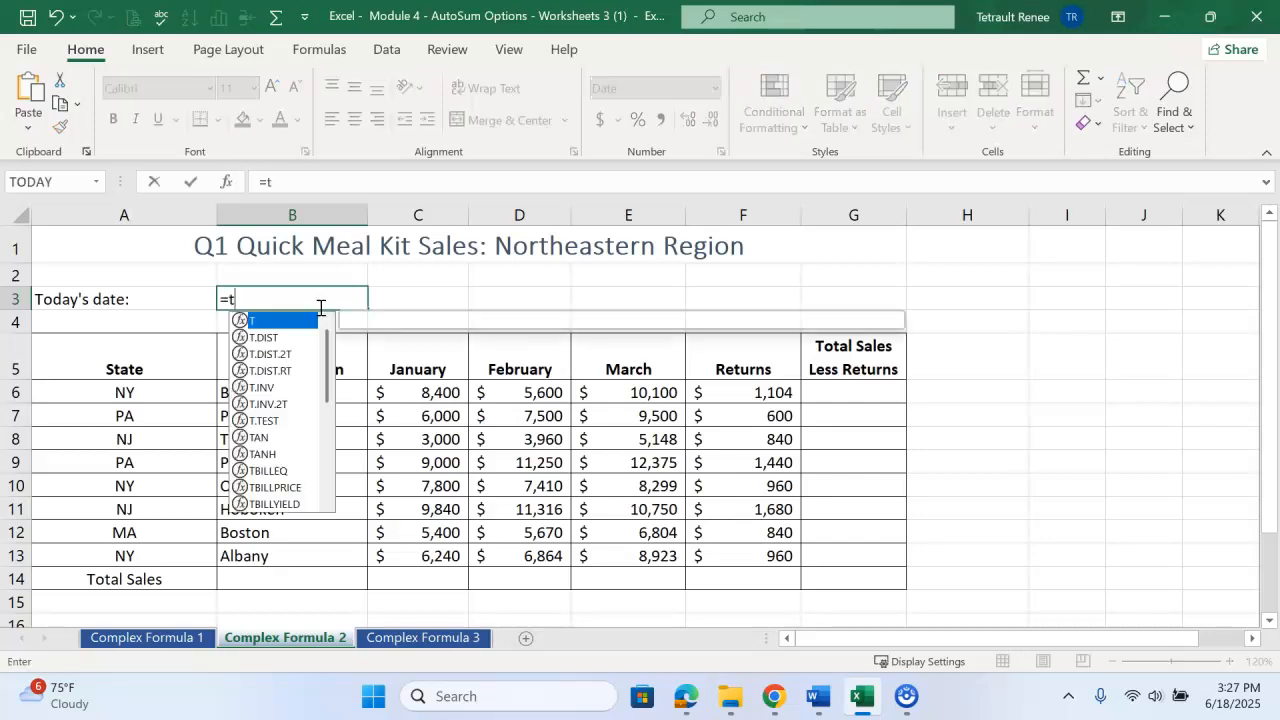
pyautogui.write('oday()')
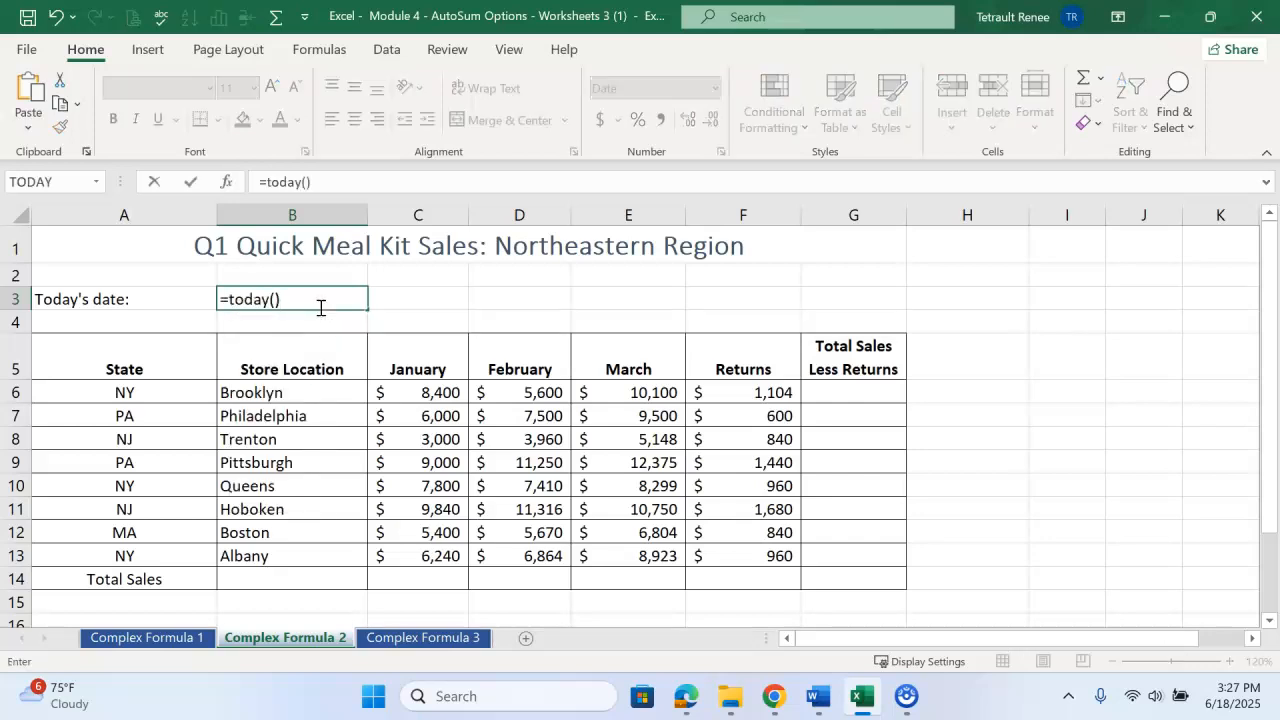
pyautogui.press('Return')
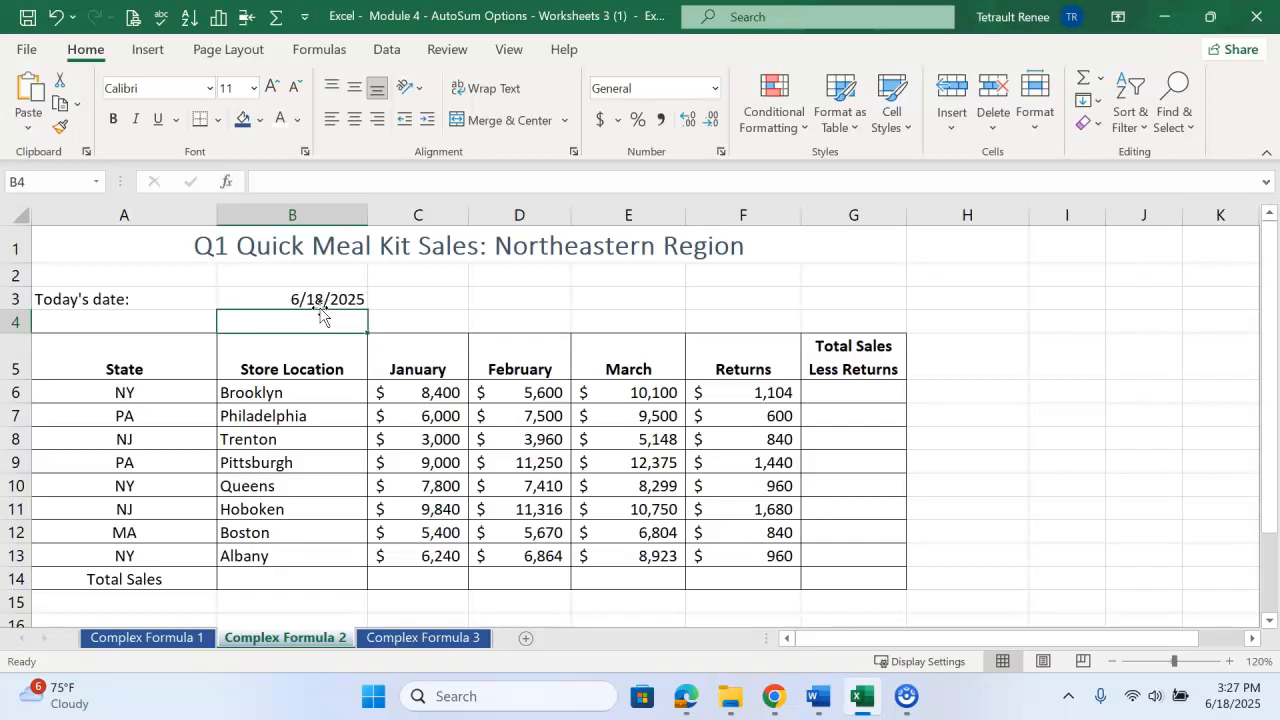
# - Calculate Brooklyn's total sales less returns in G6 with =SUM(C6:E6)-F6 and fill the formula down through G14
pyautogui.click(843, 391)
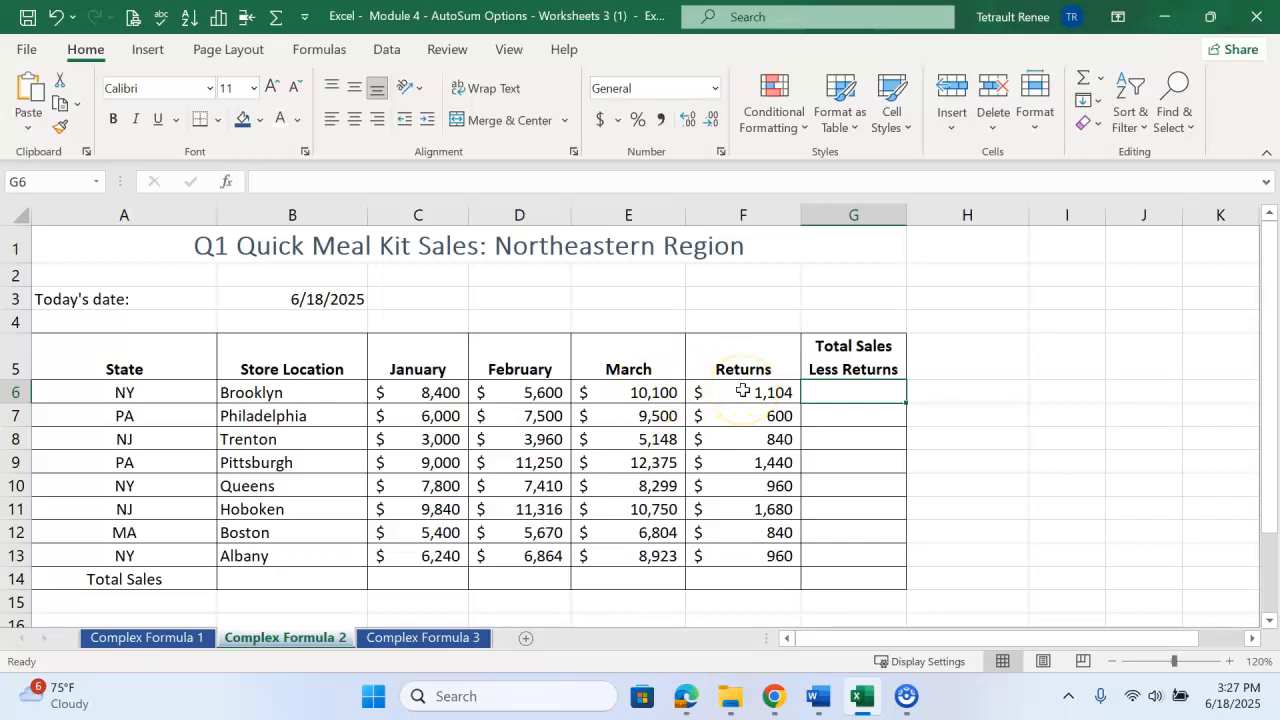
pyautogui.click(1081, 85)
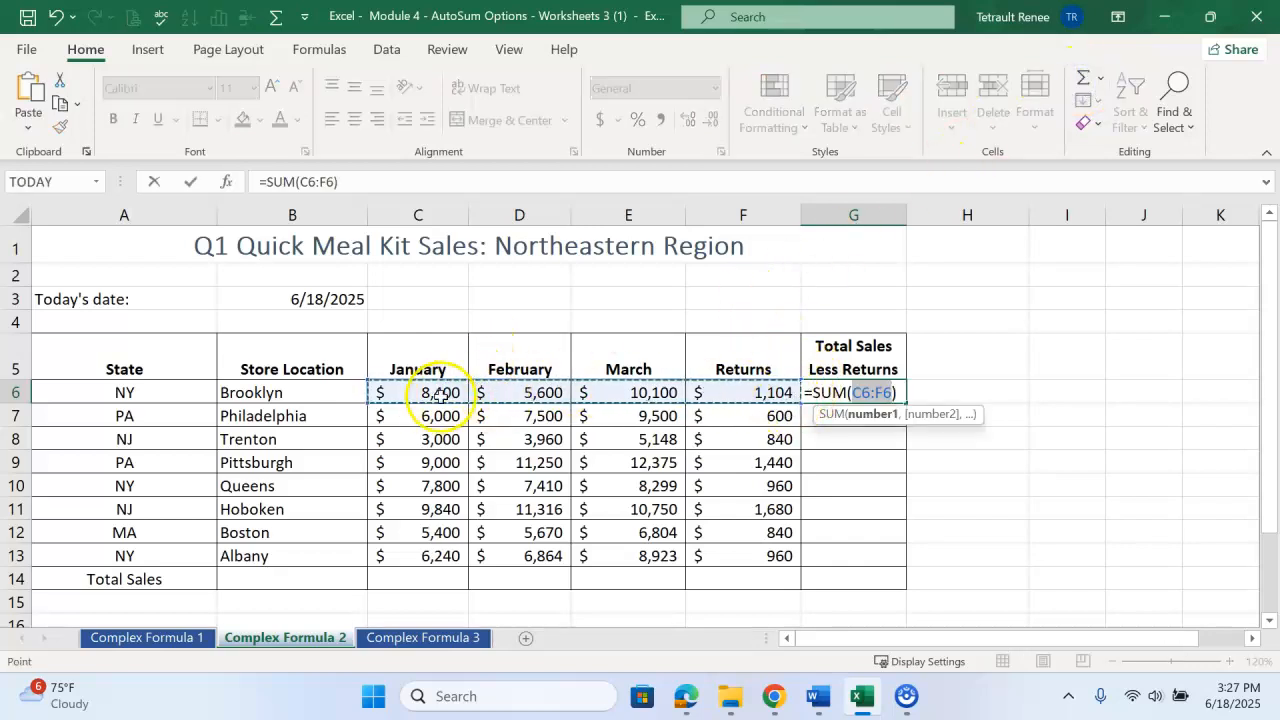
pyautogui.click(400, 392)
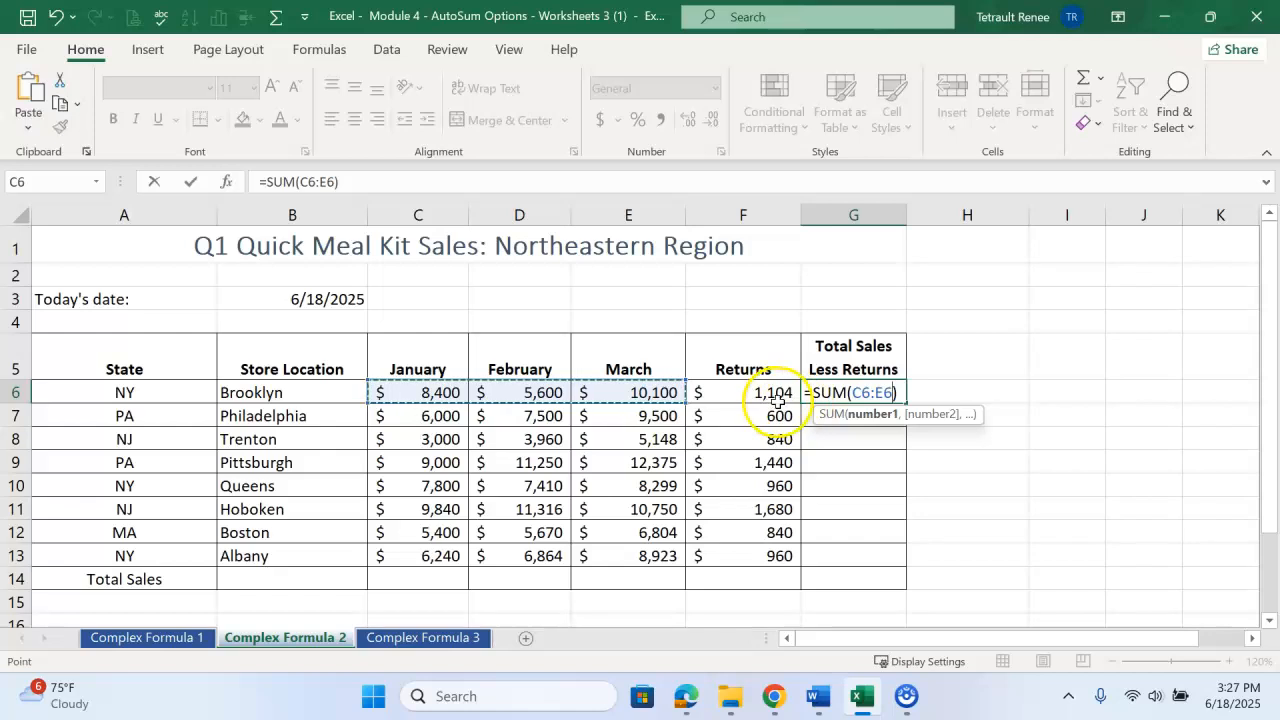
pyautogui.click(363, 177)
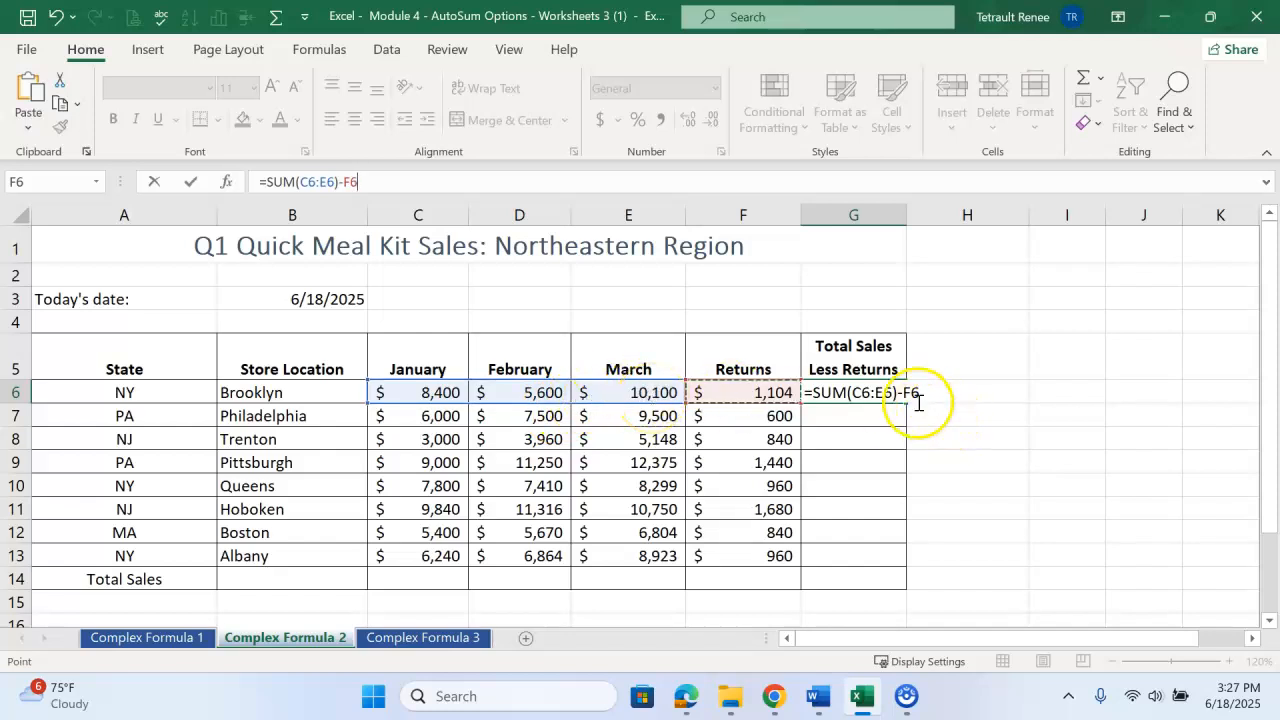
pyautogui.click(190, 181)
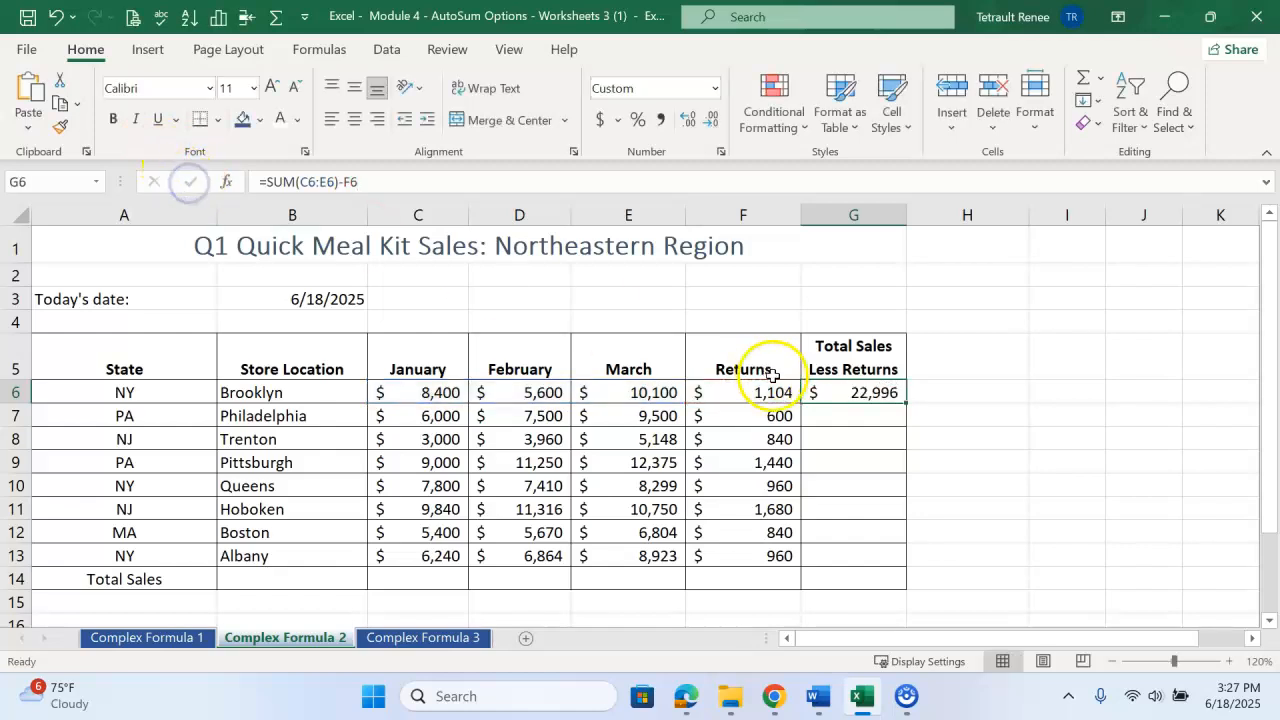
pyautogui.doubleClick(905, 402)
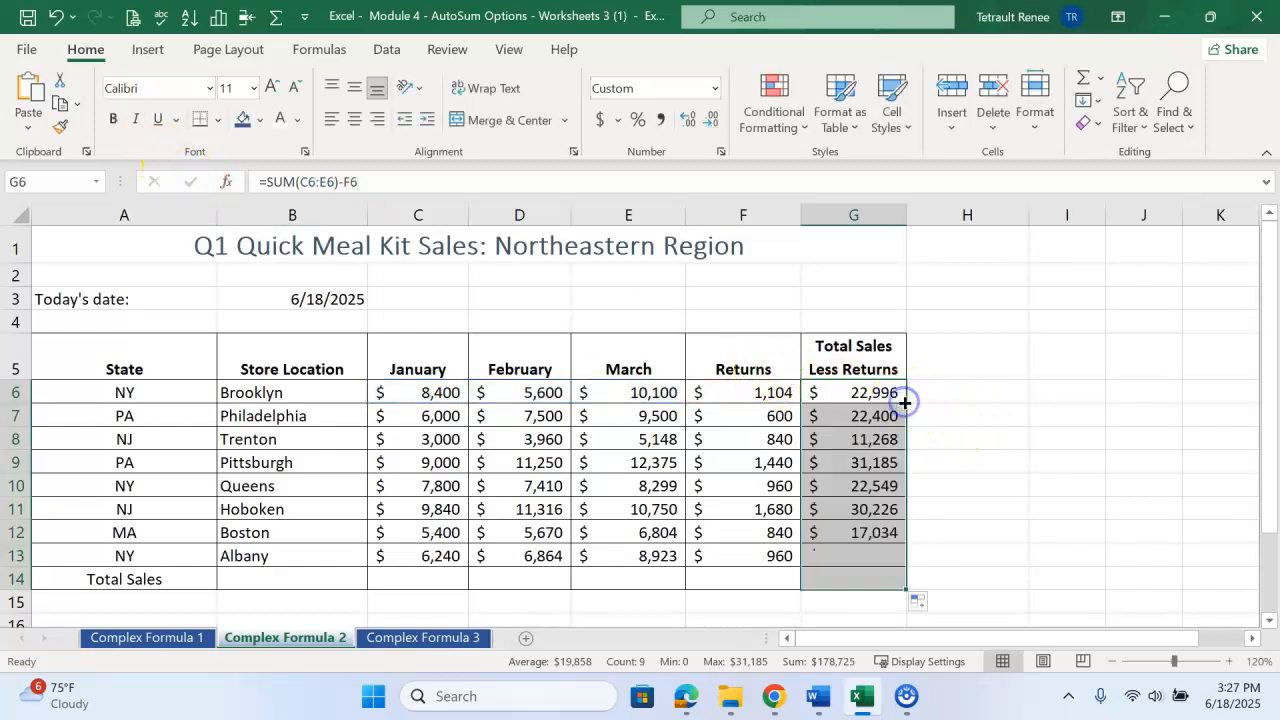
# - Total the January column in C14 with =SUM(C6:C13) and copy the formula across through Returns in F14
pyautogui.click(438, 582)
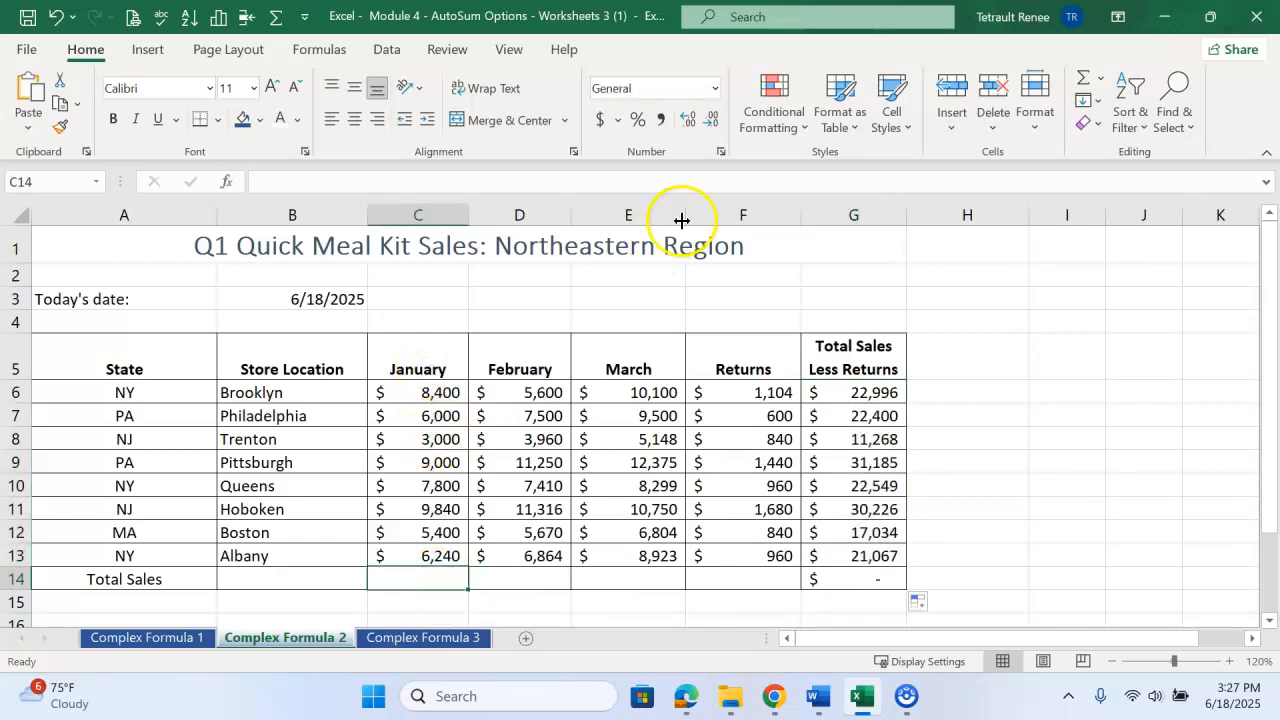
pyautogui.click(1082, 85)
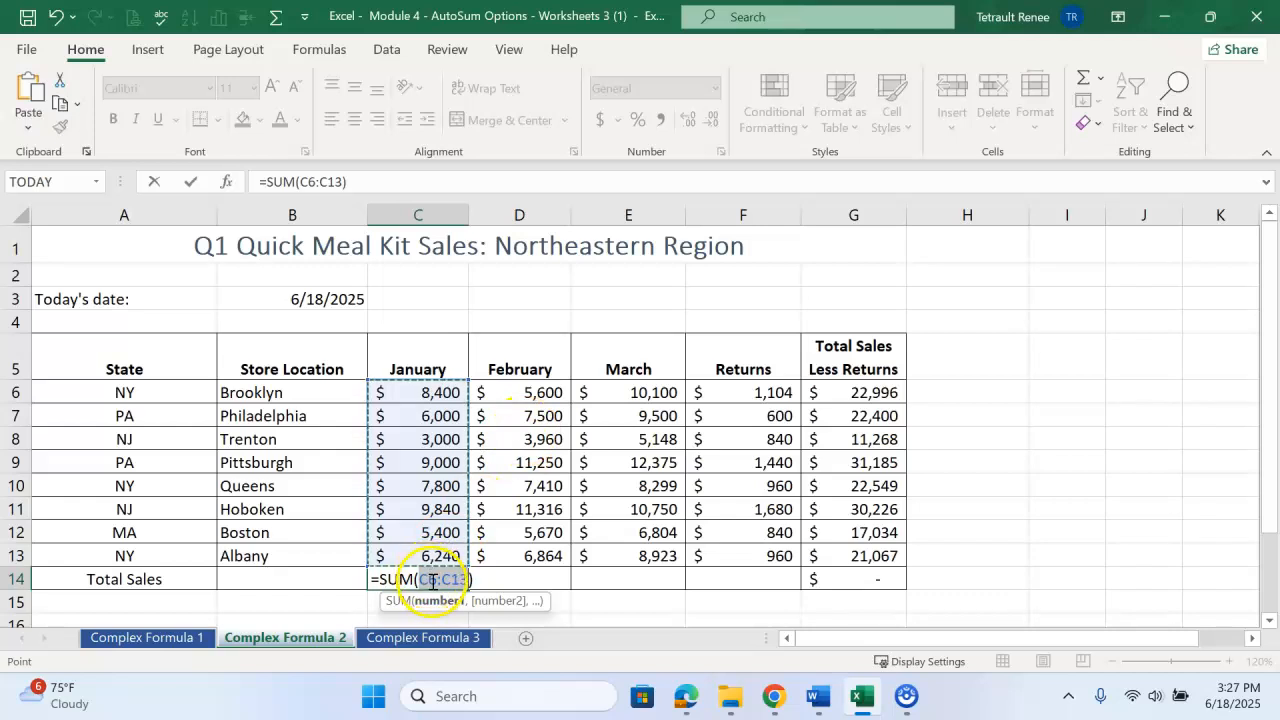
pyautogui.click(189, 181)
pyautogui.moveTo(471, 590); pyautogui.dragTo(772, 586)
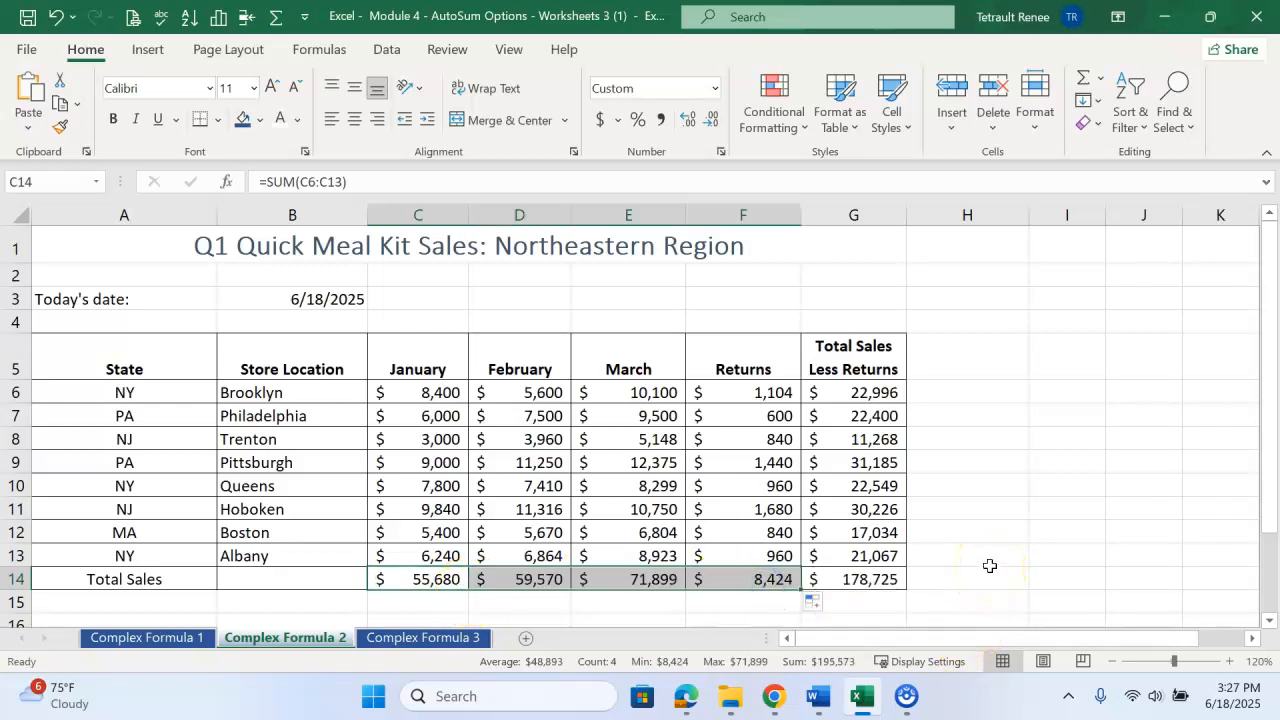
# - Apply the Red - Yellow - Green color scale to the store totals in G6:G13, leaving out the grand total
pyautogui.click(846, 393)
pyautogui.moveTo(848, 404); pyautogui.dragTo(867, 556)
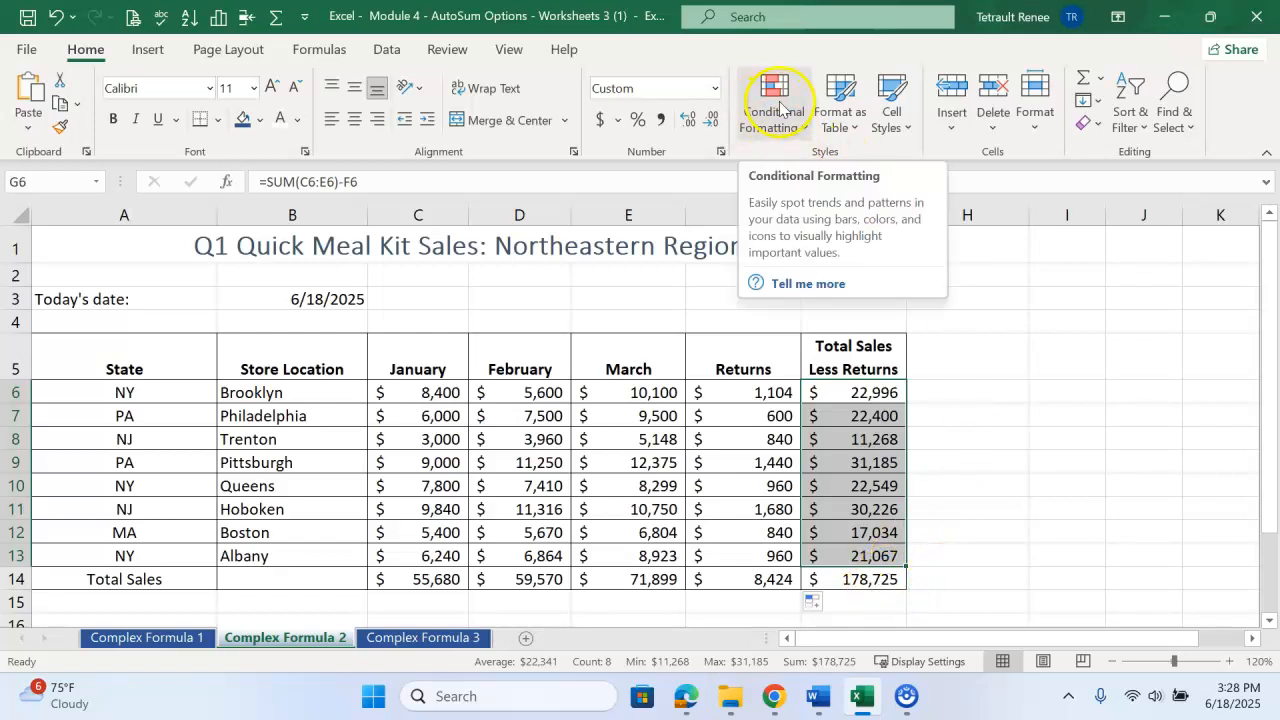
pyautogui.click(781, 108)
pyautogui.moveTo(812, 270)
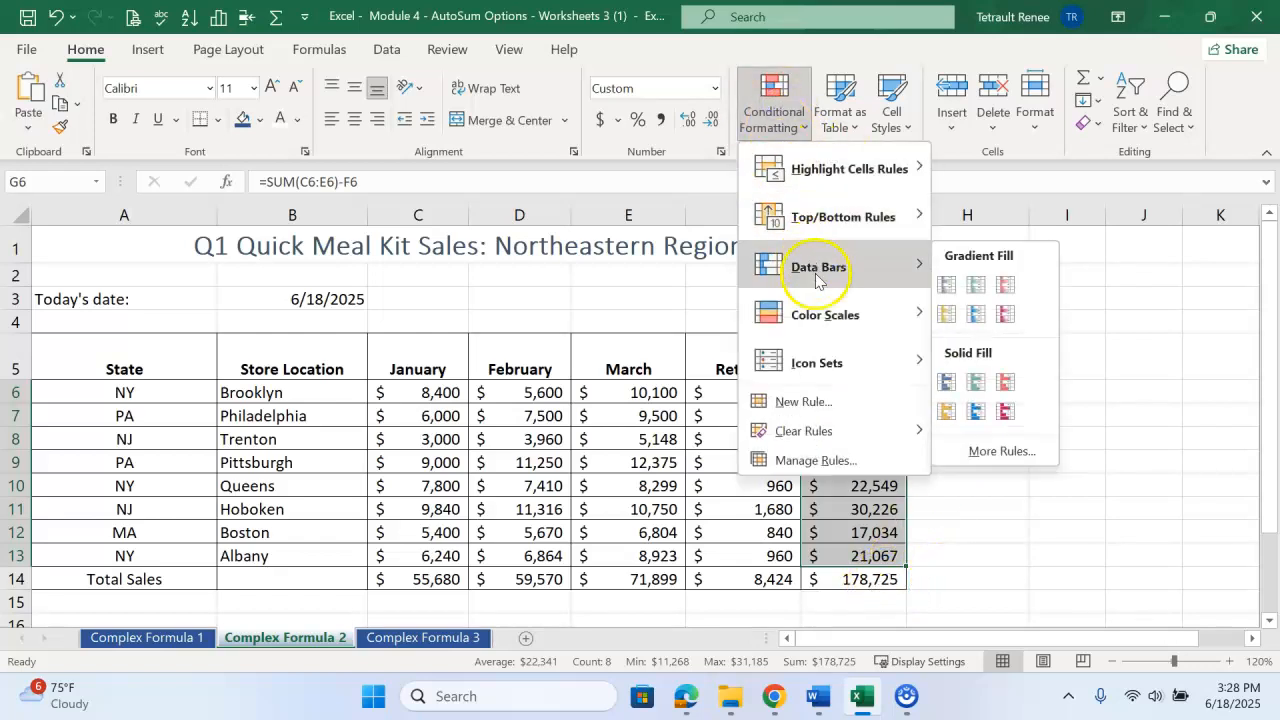
pyautogui.moveTo(818, 316)
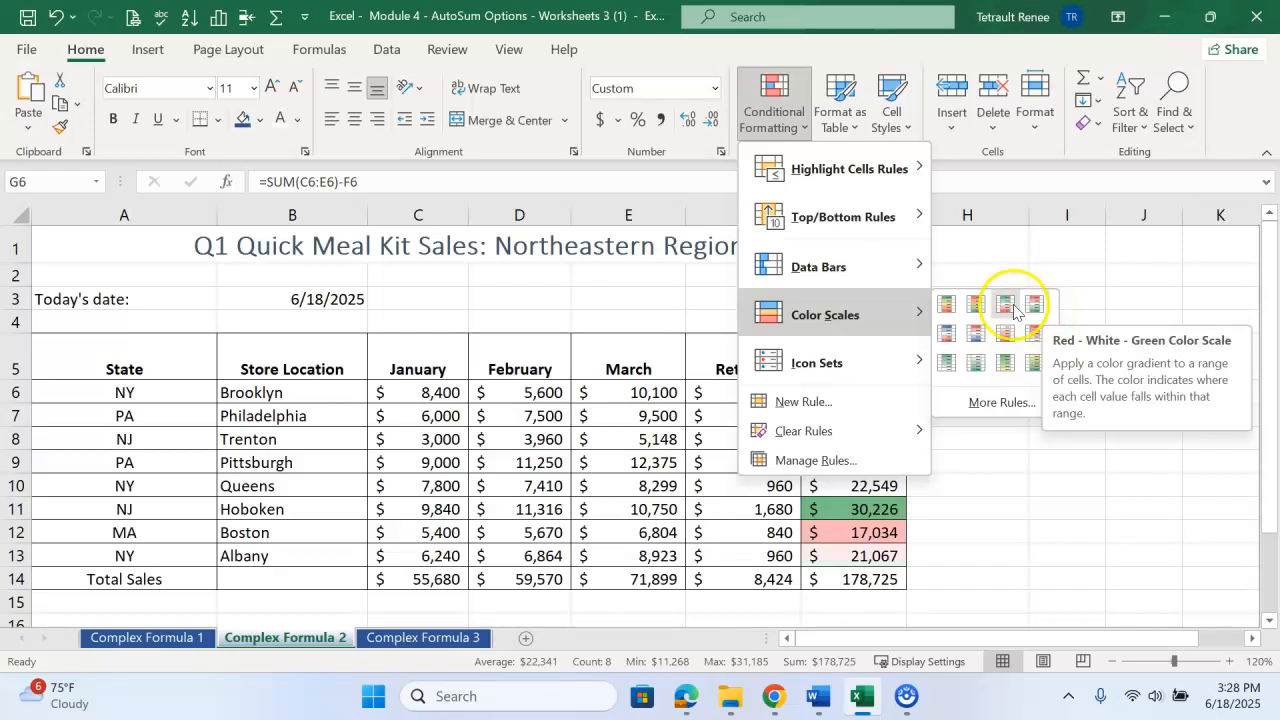
pyautogui.click(970, 308)
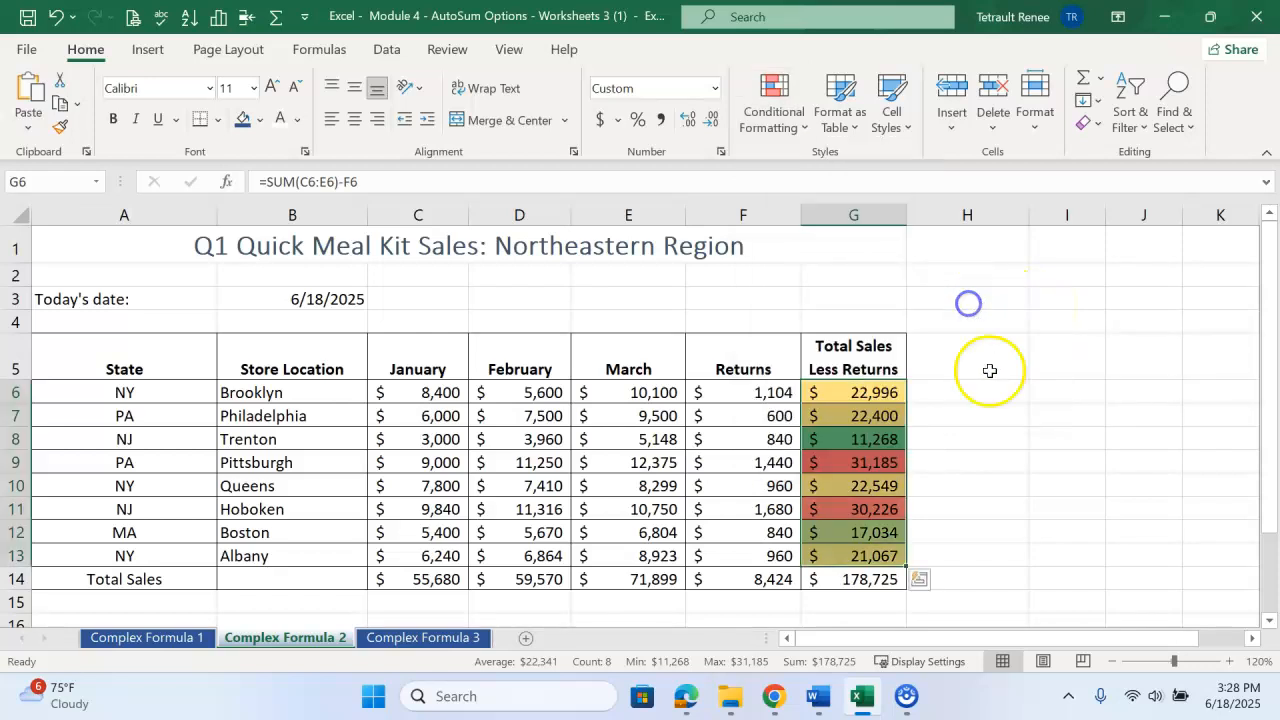
pyautogui.click(1012, 484)
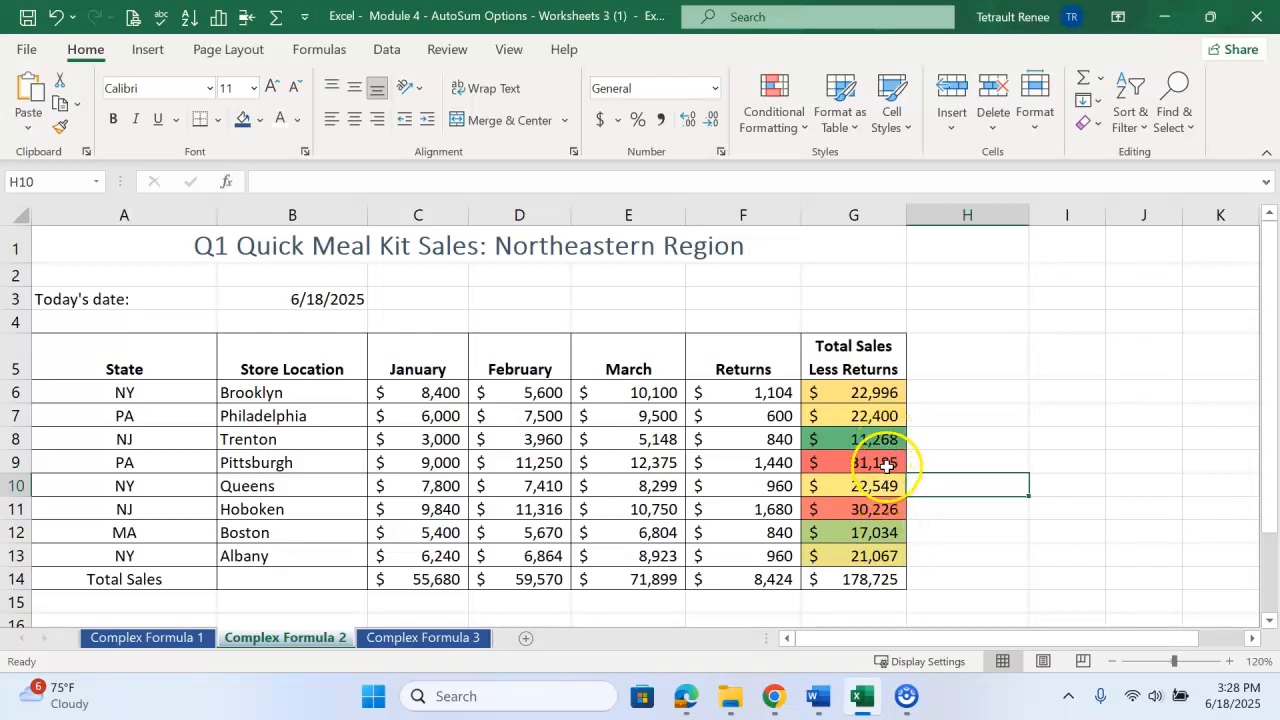
# - Switch the store totals in G6:G13 to the Green - Yellow - Red color scale so the highest sales are green
pyautogui.moveTo(850, 393); pyautogui.dragTo(852, 553)
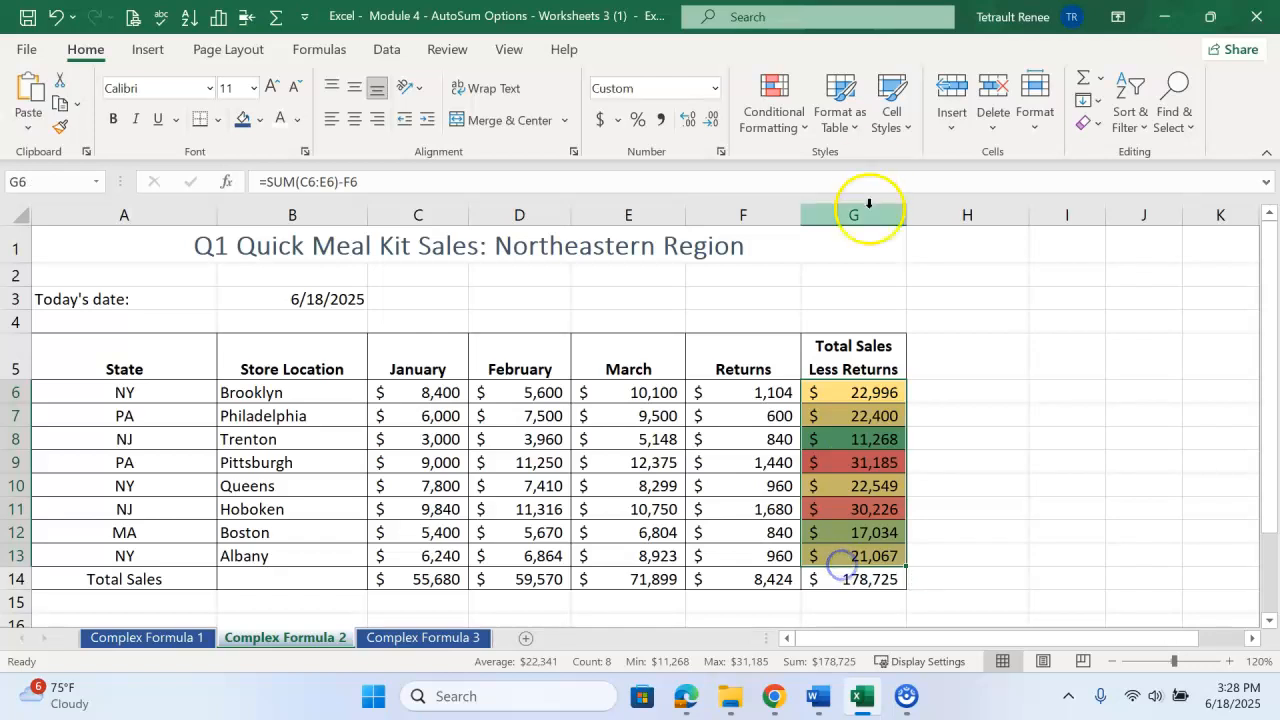
pyautogui.click(768, 128)
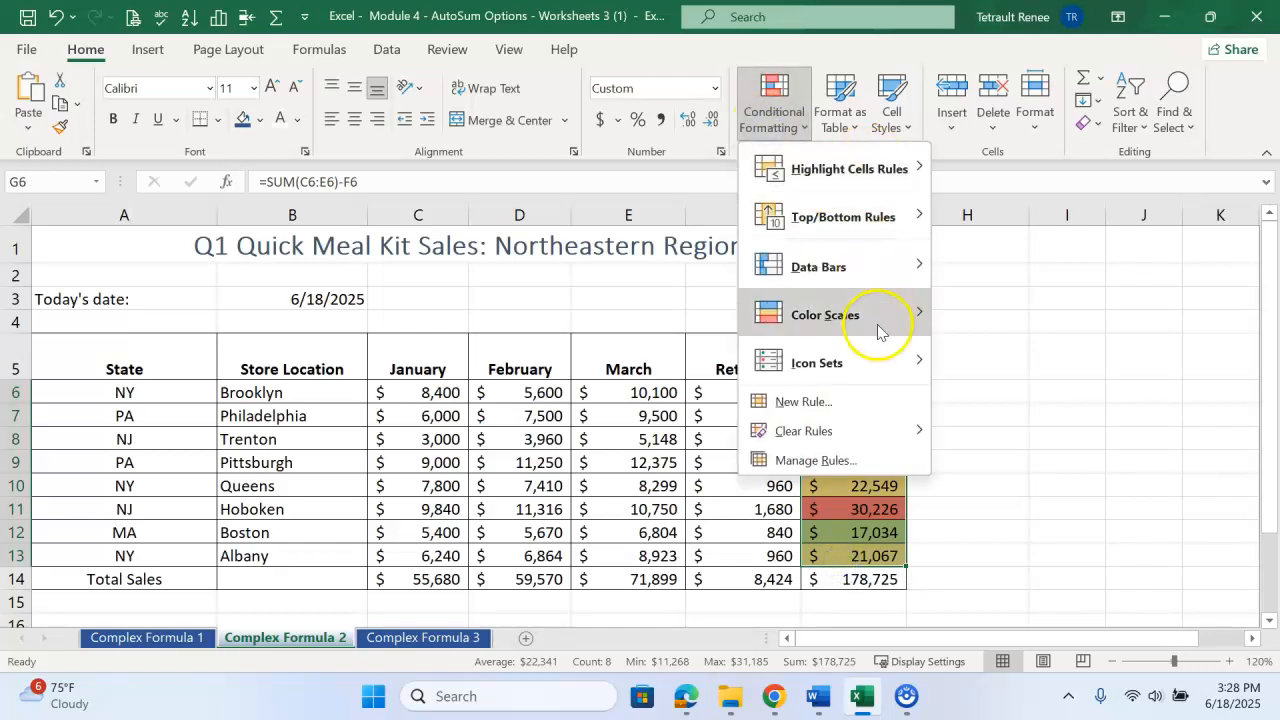
pyautogui.moveTo(877, 329)
pyautogui.click(948, 303)
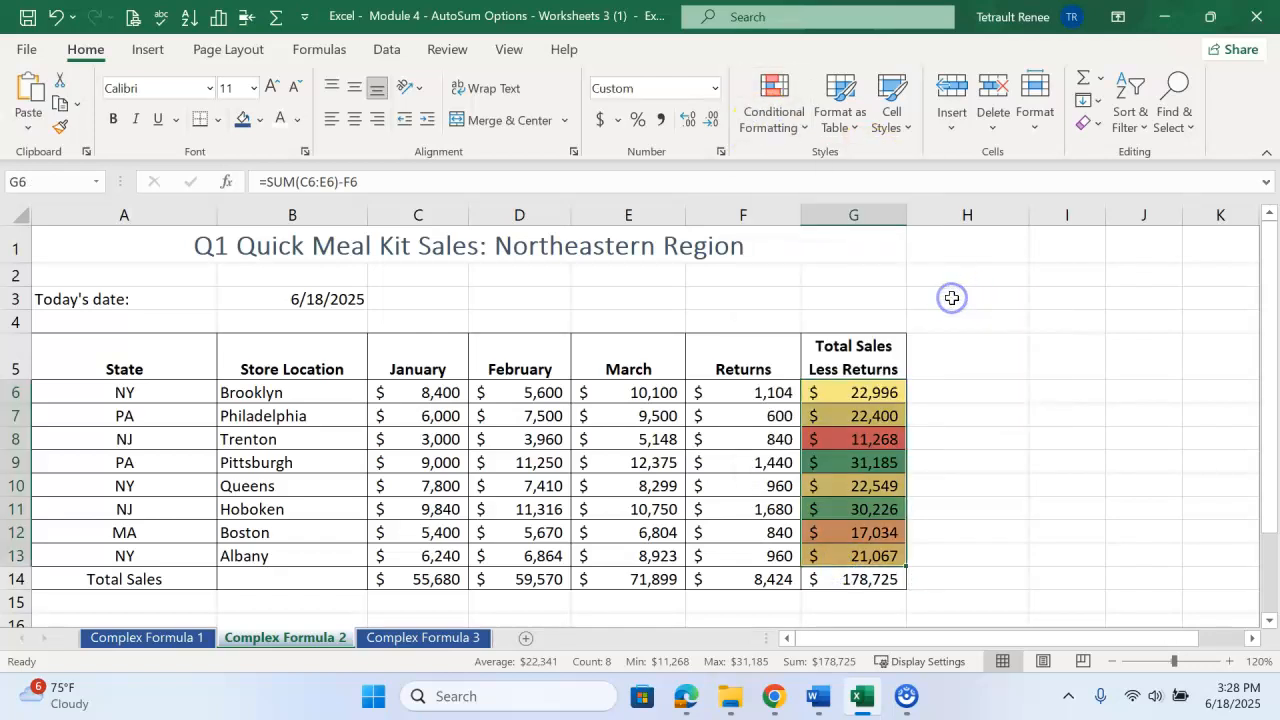
pyautogui.click(872, 465)
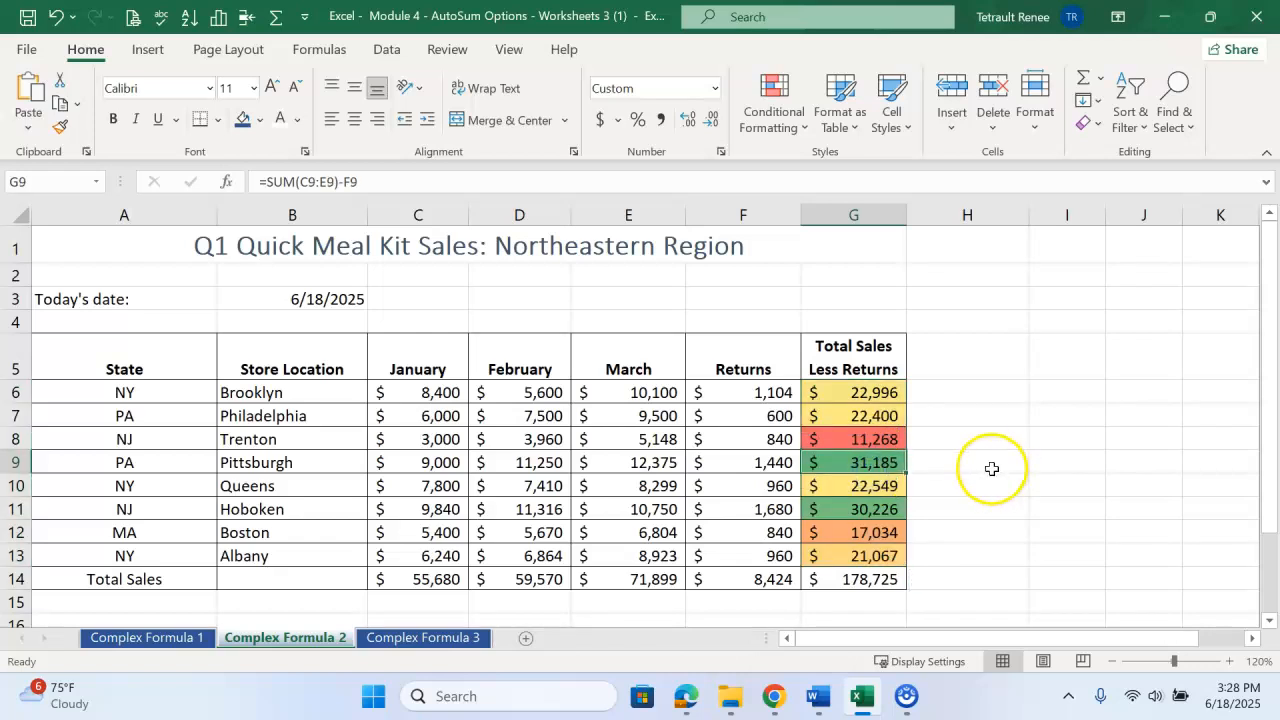
# - On the Complex Formula 3 sheet, enter =today() in cell B3 beside "Today's date:"
pyautogui.click(428, 640)
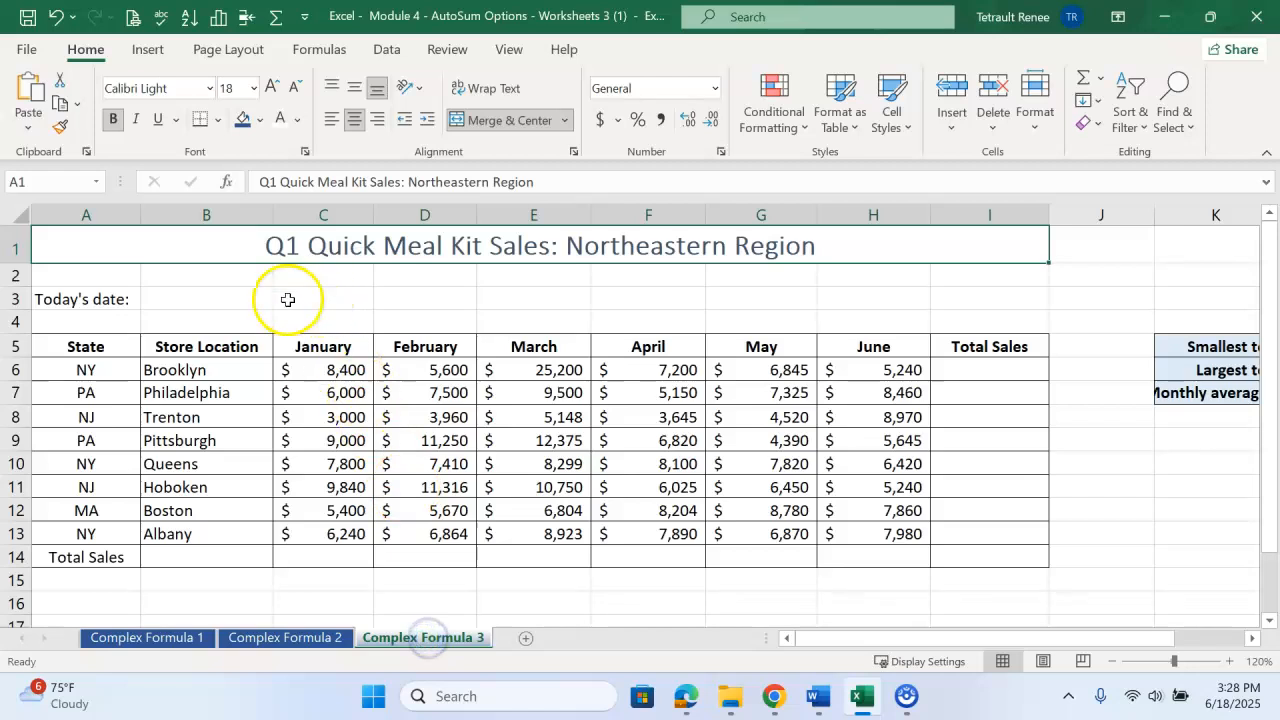
pyautogui.click(237, 300)
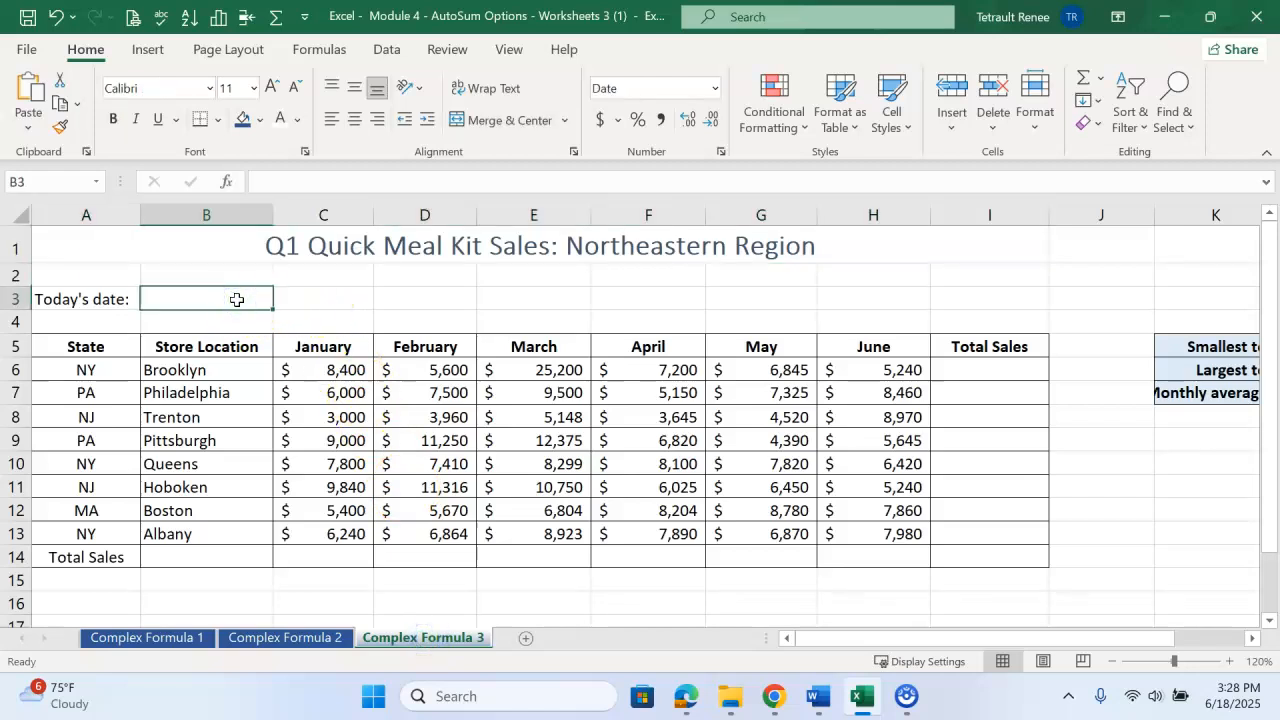
pyautogui.write('=today()')
pyautogui.press('Return')
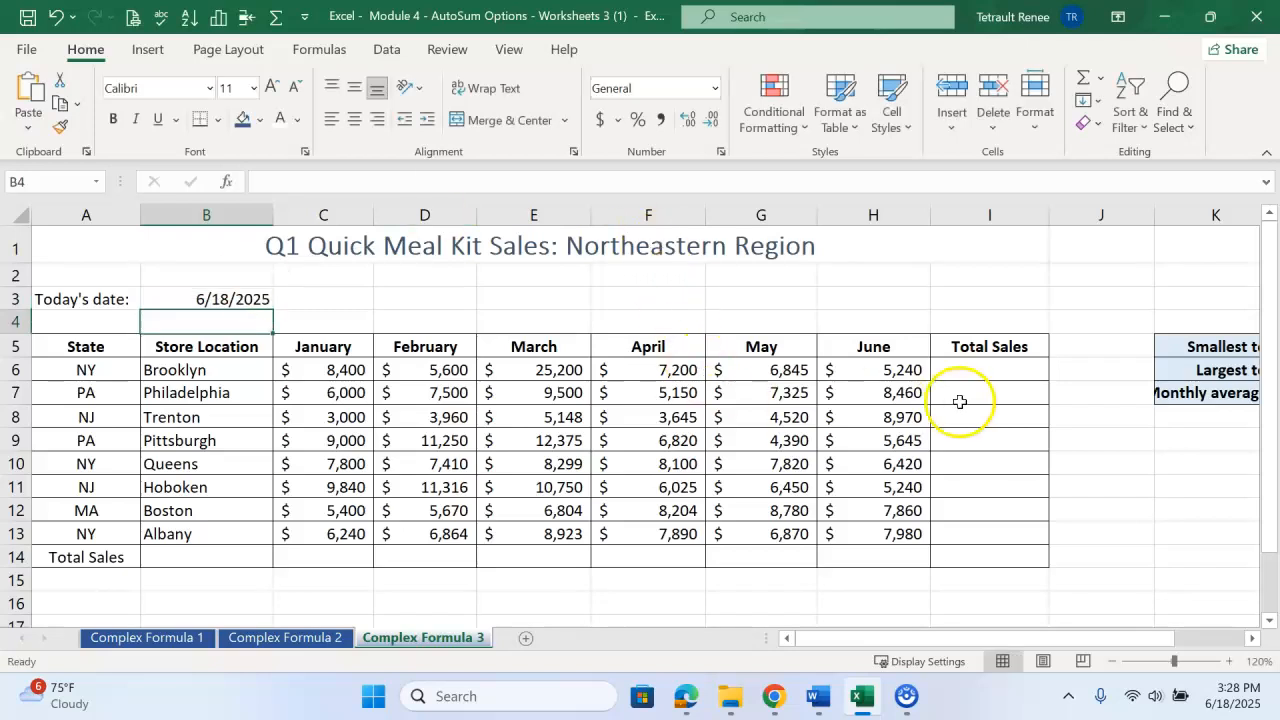
pyautogui.click(958, 371)
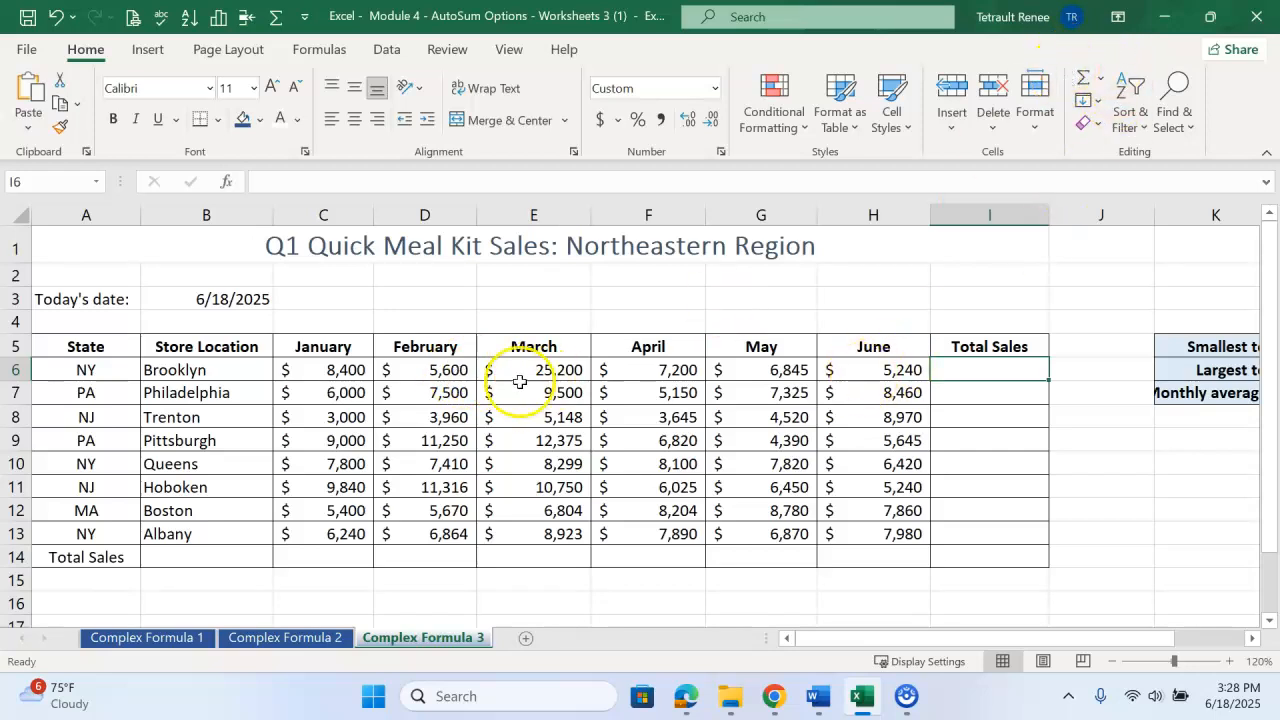
pyautogui.click(310, 371)
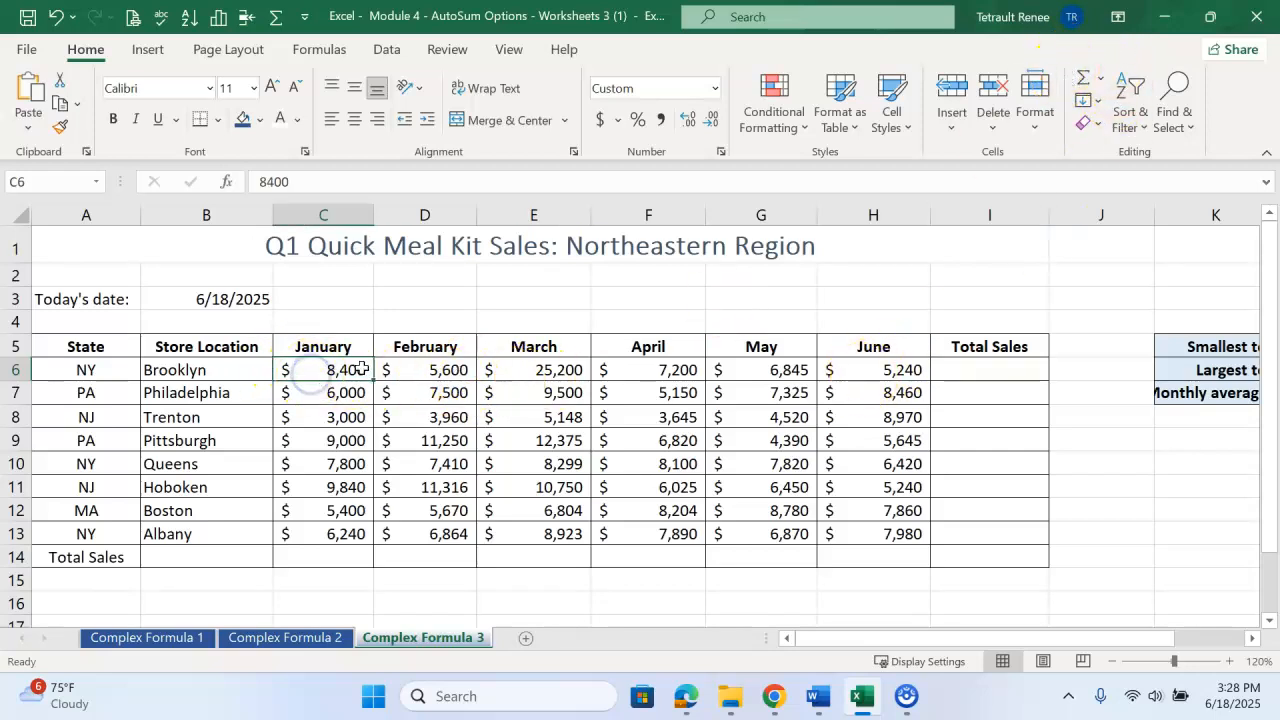
pyautogui.click(336, 369)
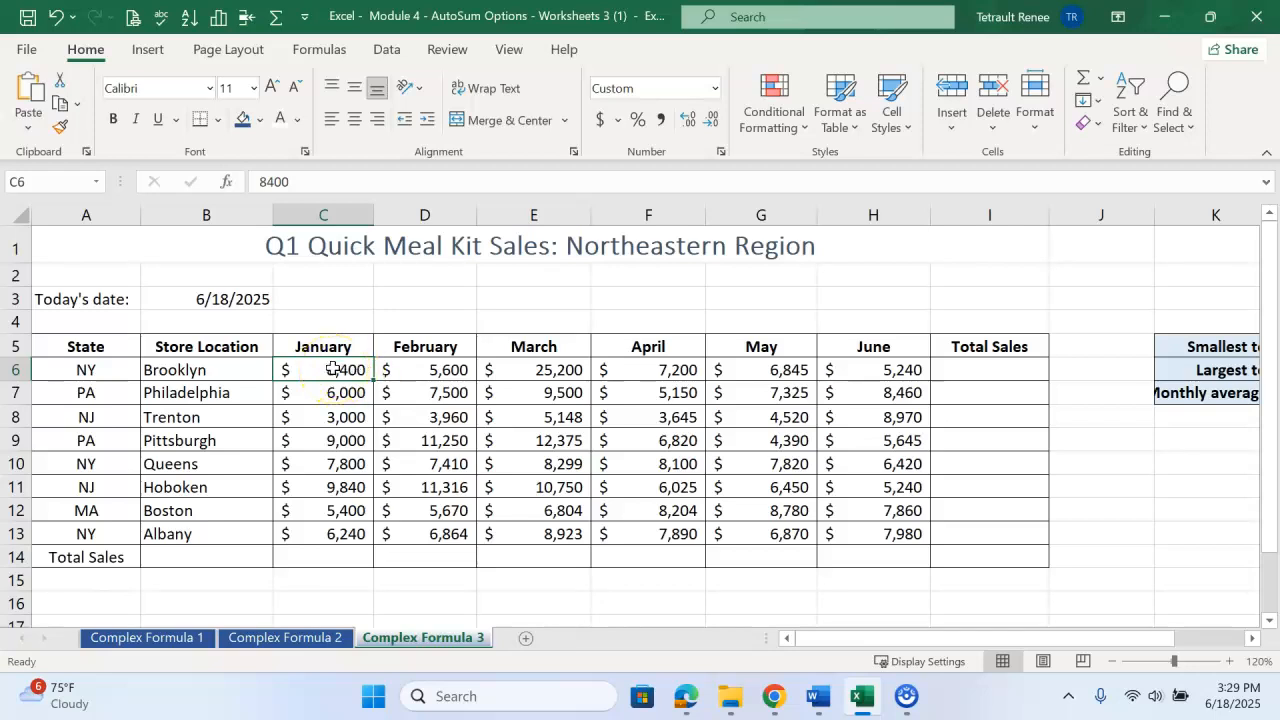
pyautogui.click(311, 369)
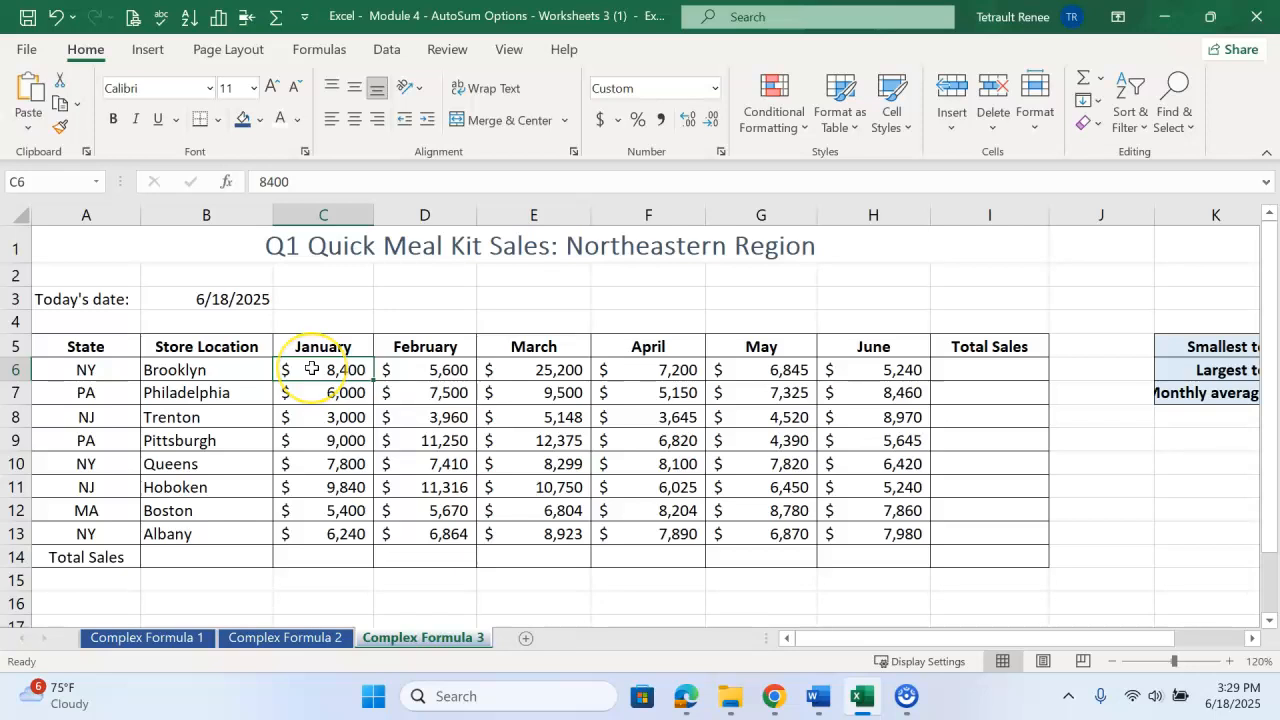
pyautogui.click(310, 368)
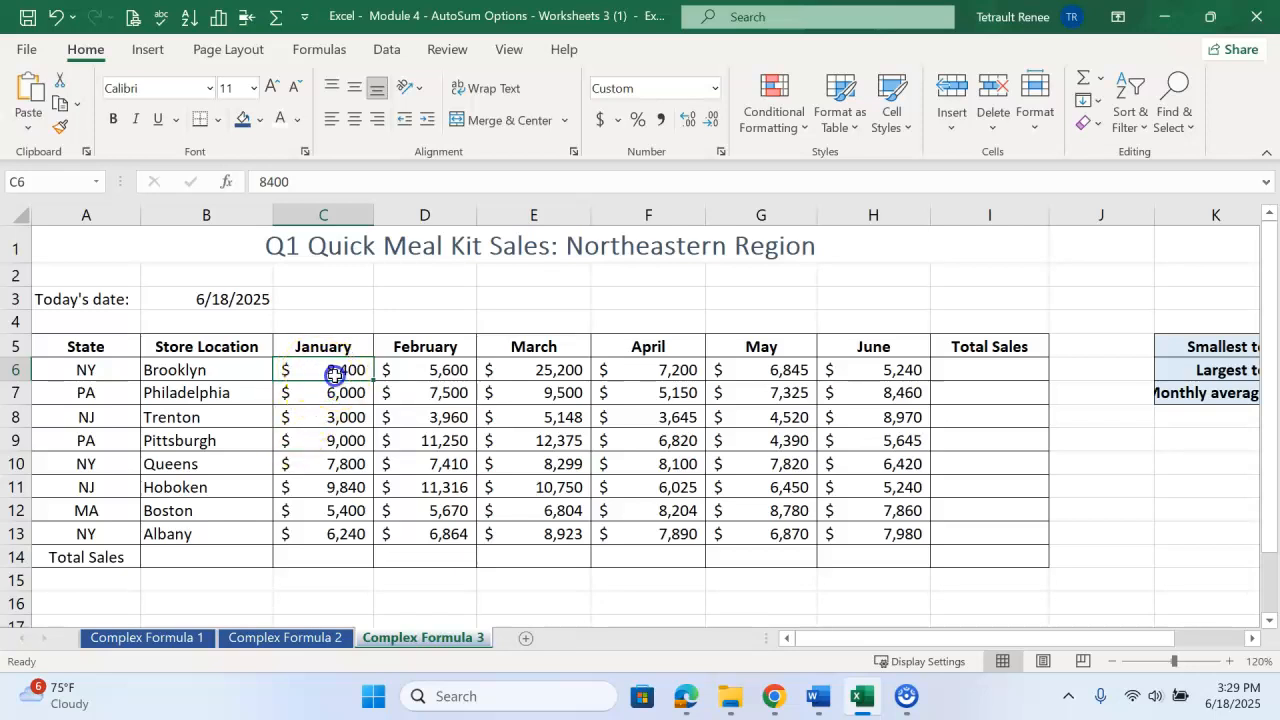
pyautogui.doubleClick(335, 371)
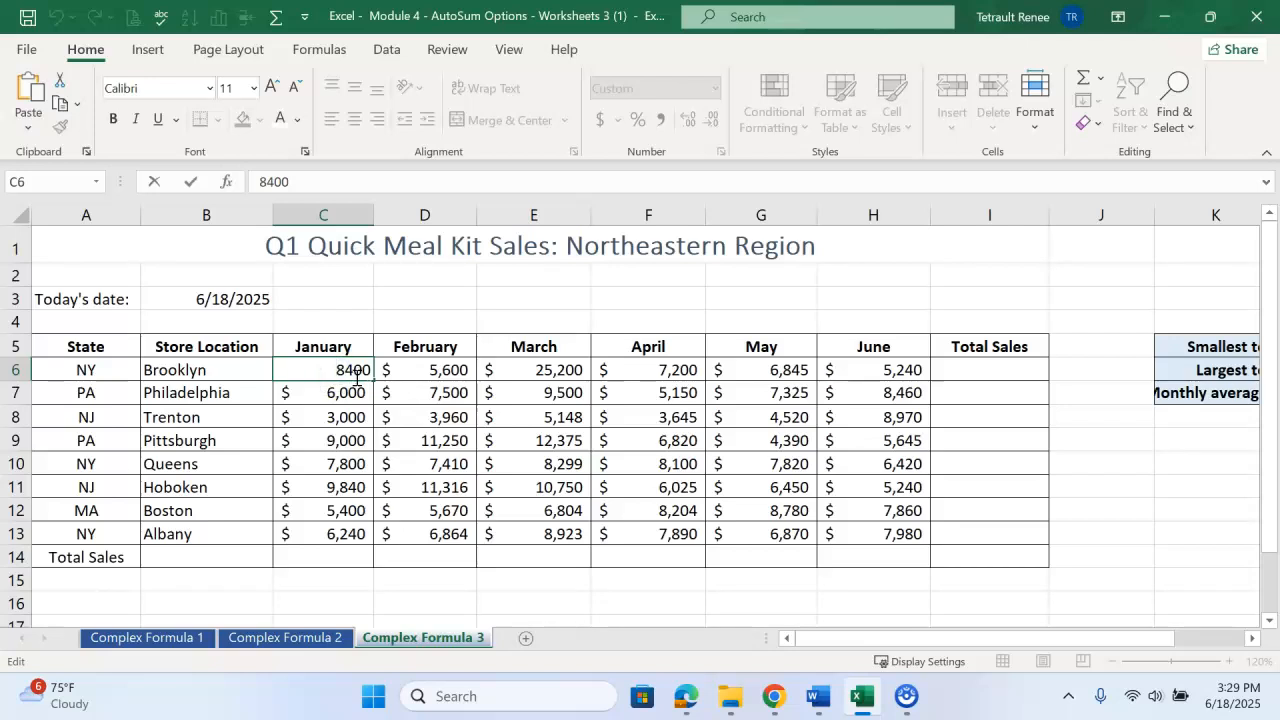
pyautogui.press('Return')
# - Fill the Total Sales column and Total Sales row at once by applying AutoSum to the range C6:I14
pyautogui.click(311, 374)
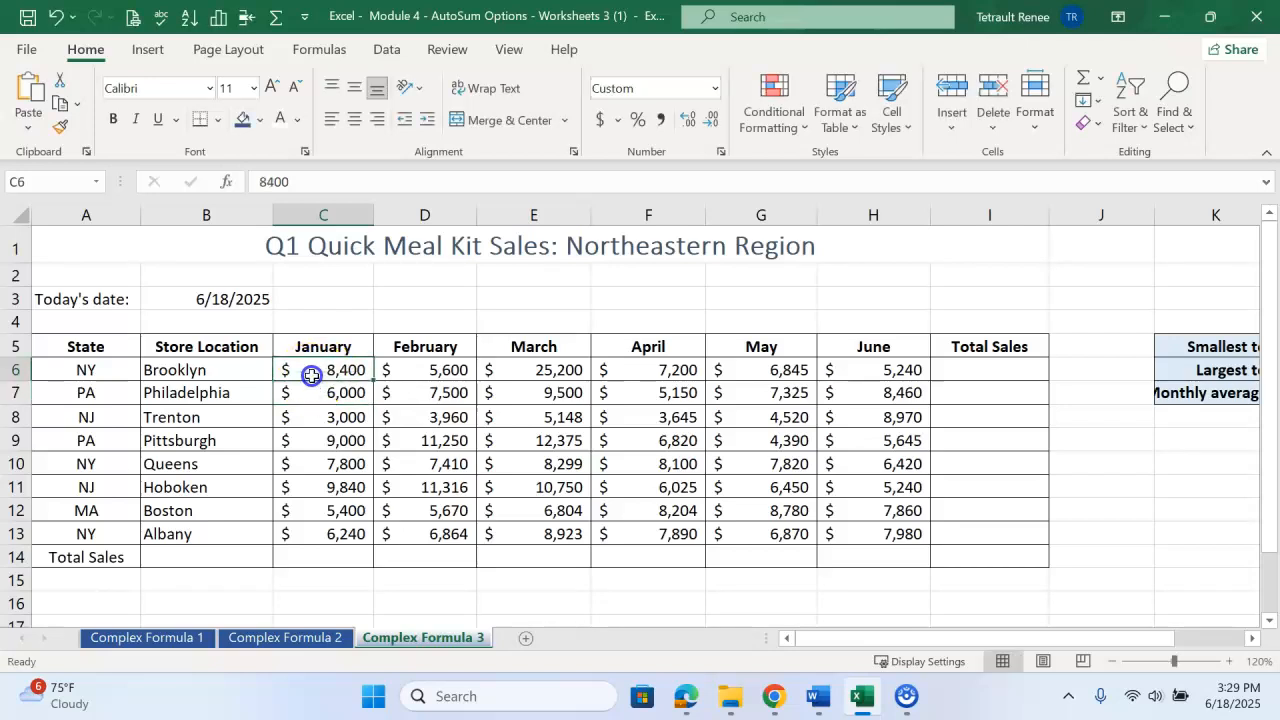
pyautogui.moveTo(318, 369); pyautogui.dragTo(980, 566)
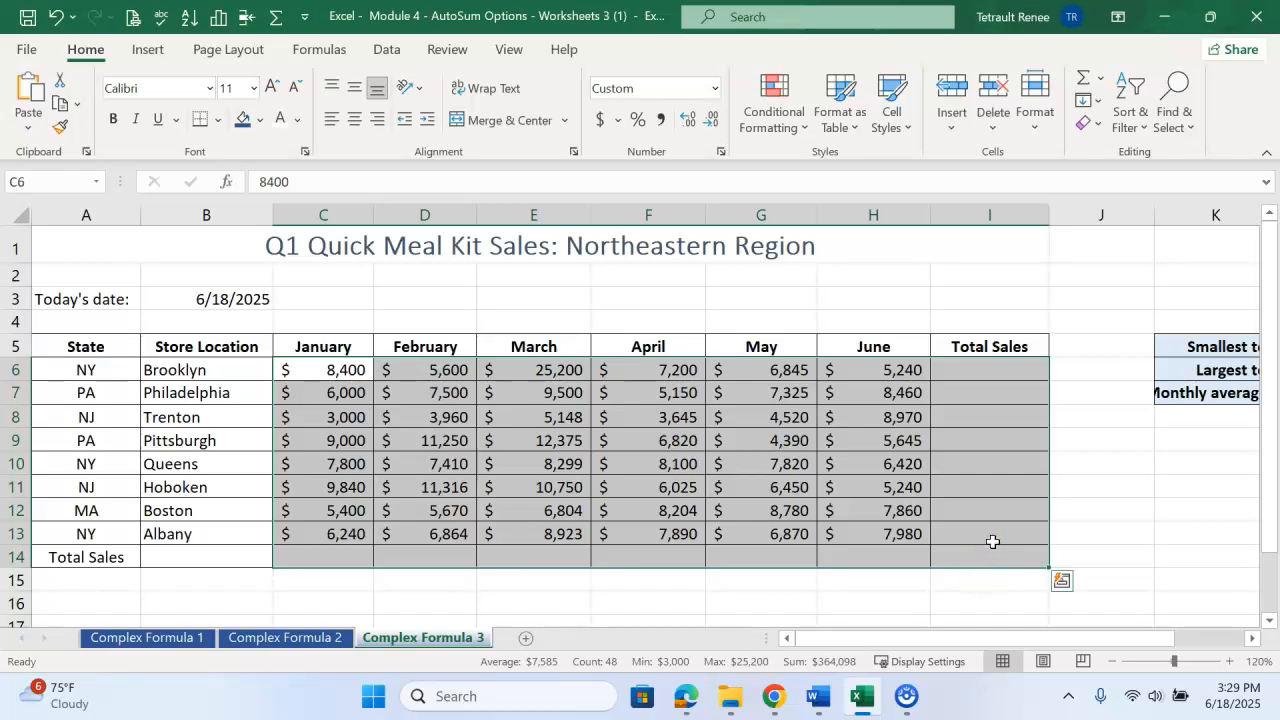
pyautogui.click(1080, 80)
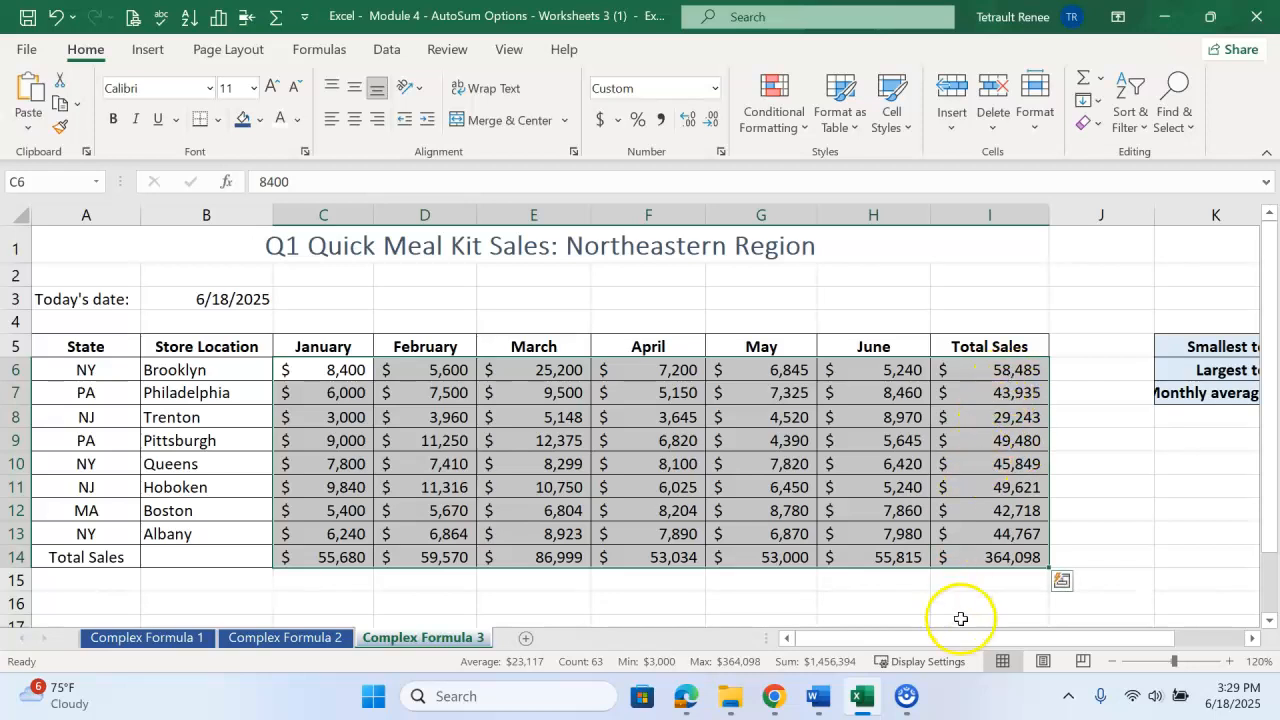
pyautogui.click(995, 560)
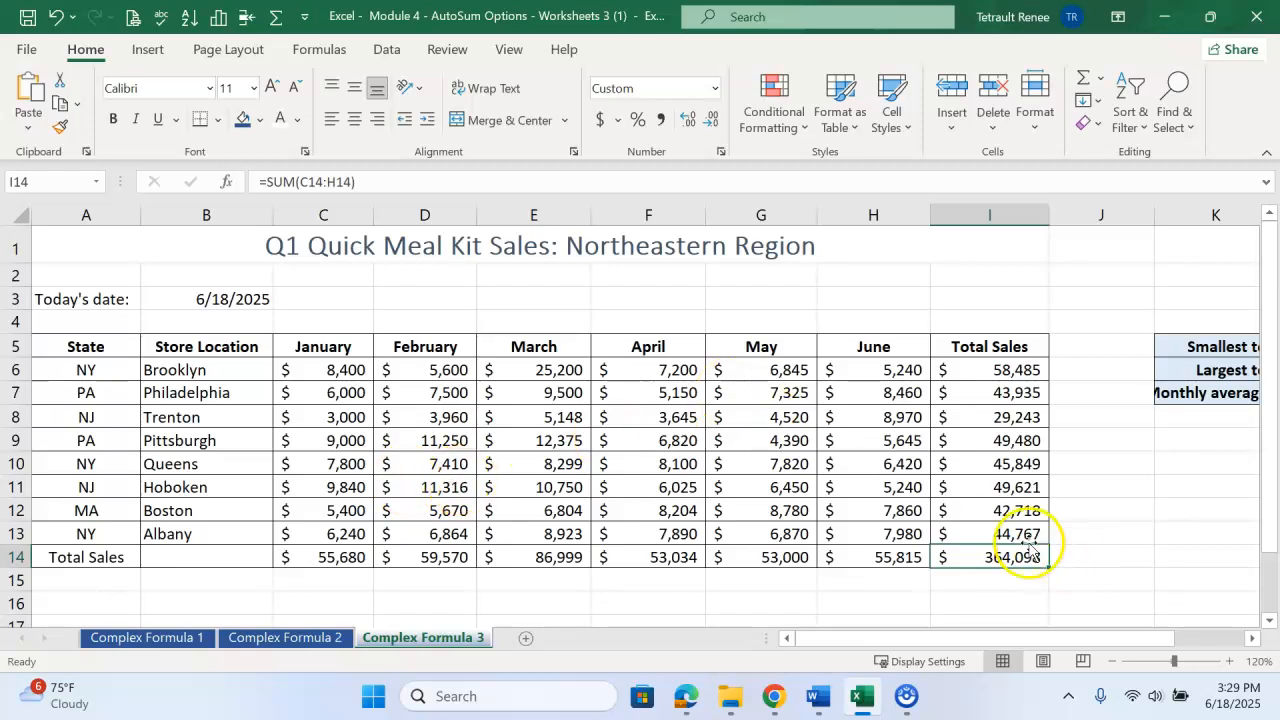
# - Apply the three-star ratings icon set to the store totals in I6:I13, leaving out the grand total
pyautogui.moveTo(969, 371); pyautogui.dragTo(995, 535)
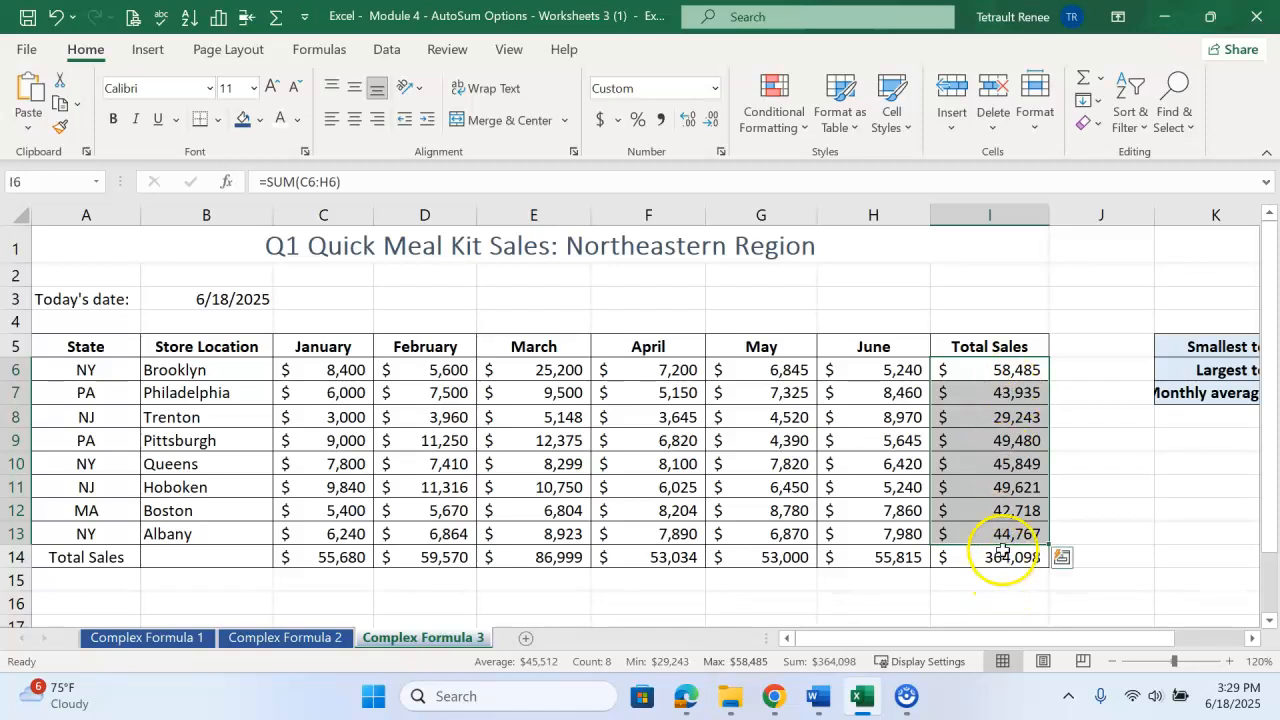
pyautogui.click(770, 112)
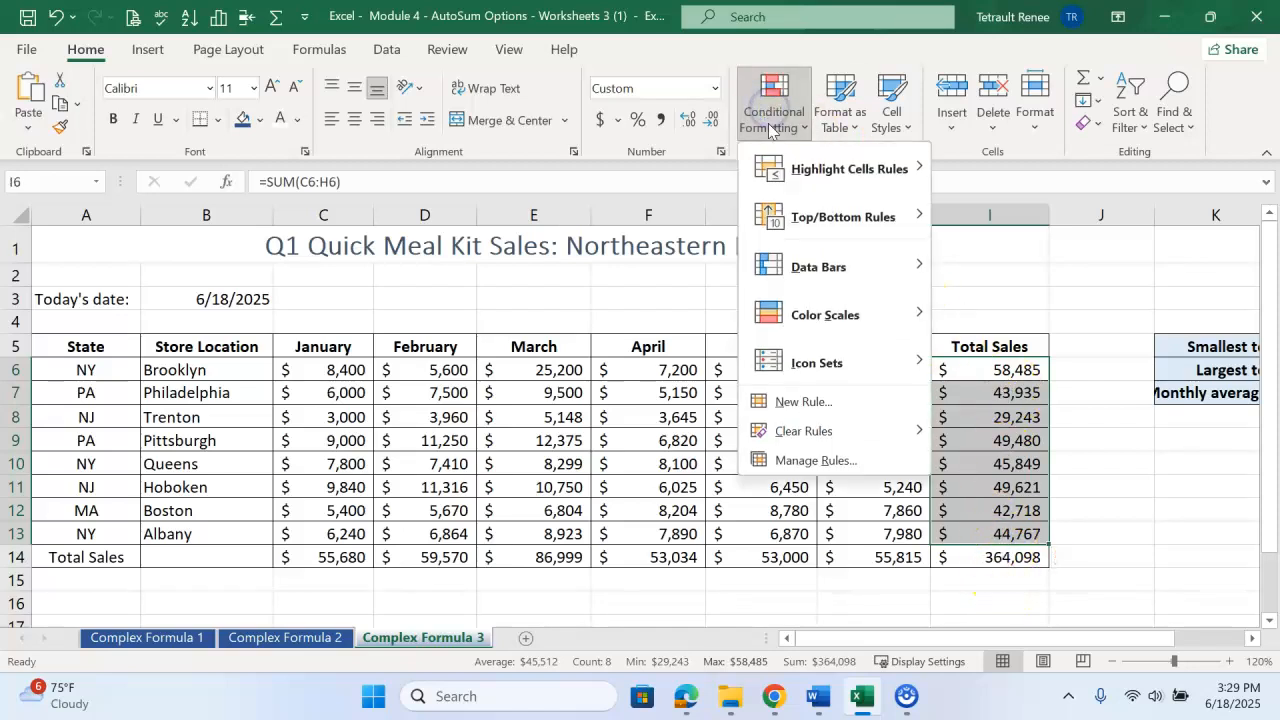
pyautogui.click(829, 278)
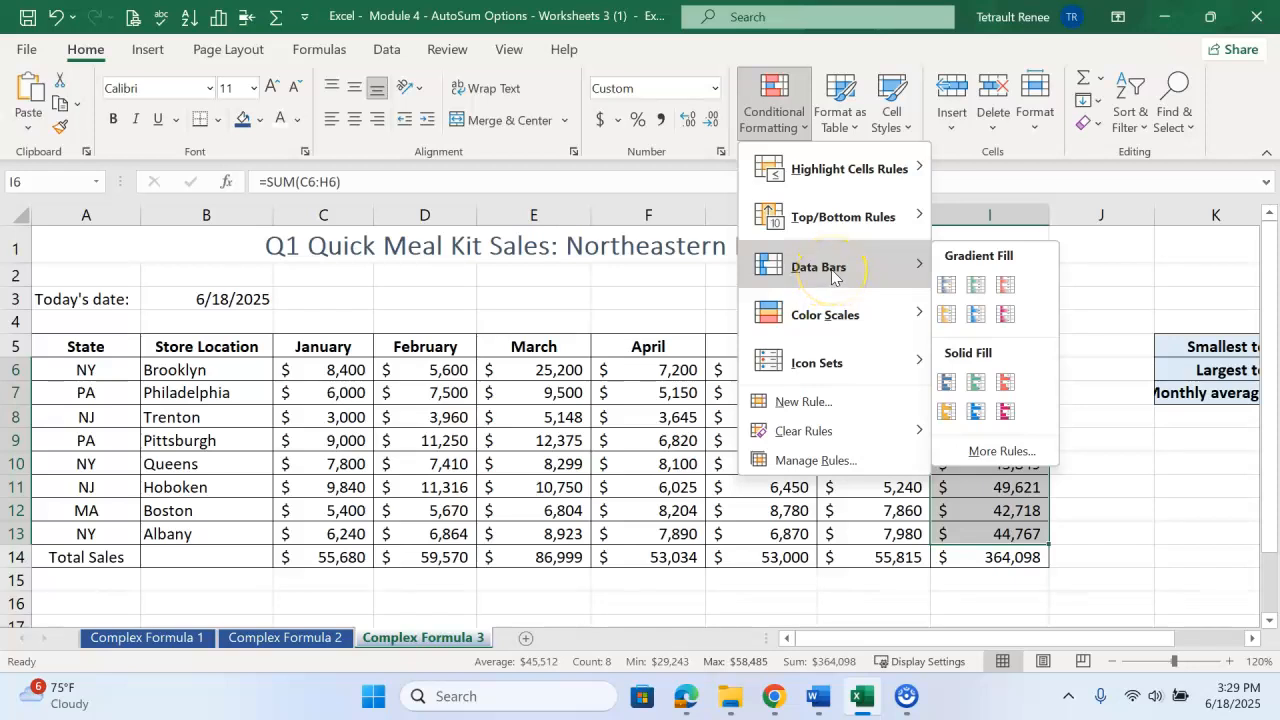
pyautogui.click(832, 316)
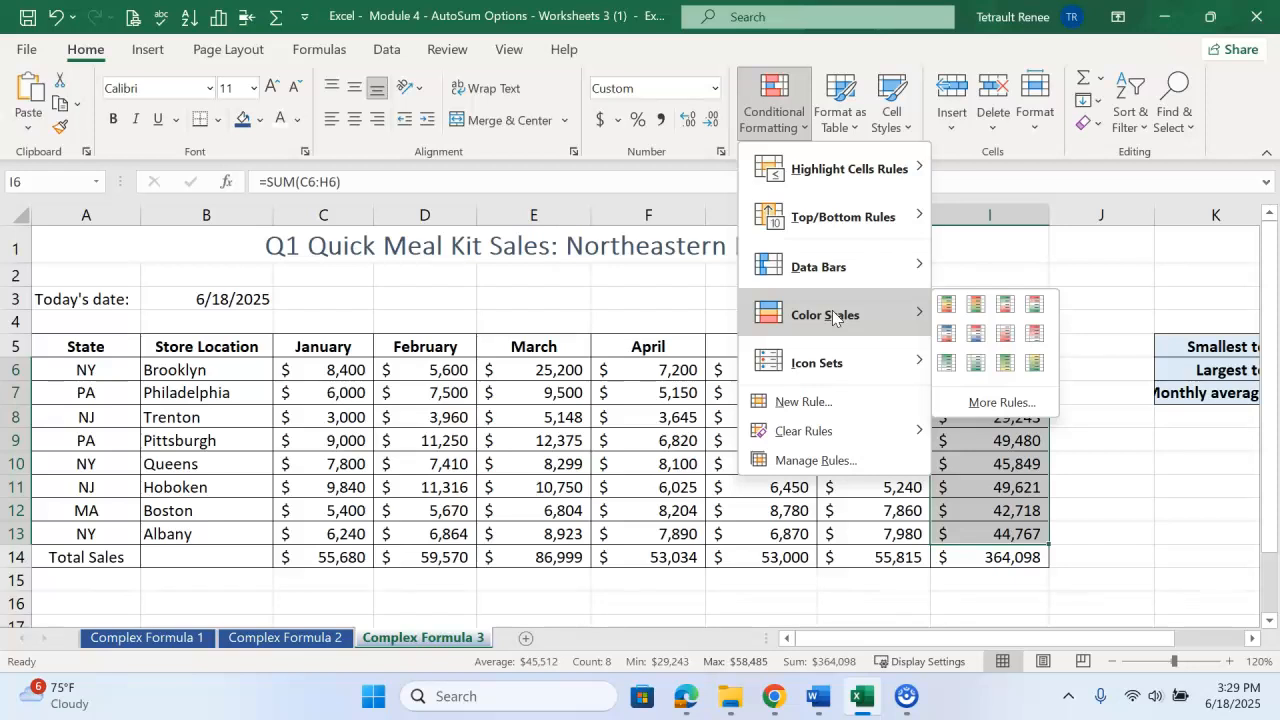
pyautogui.click(836, 366)
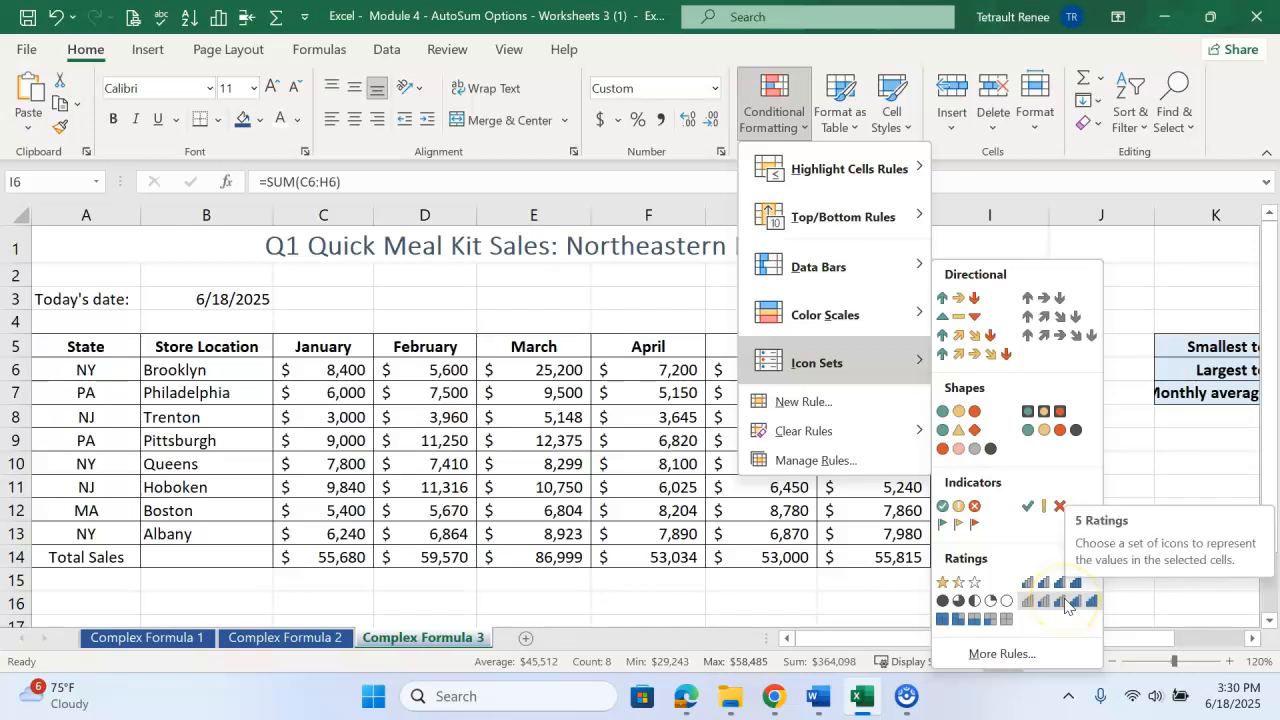
pyautogui.click(943, 582)
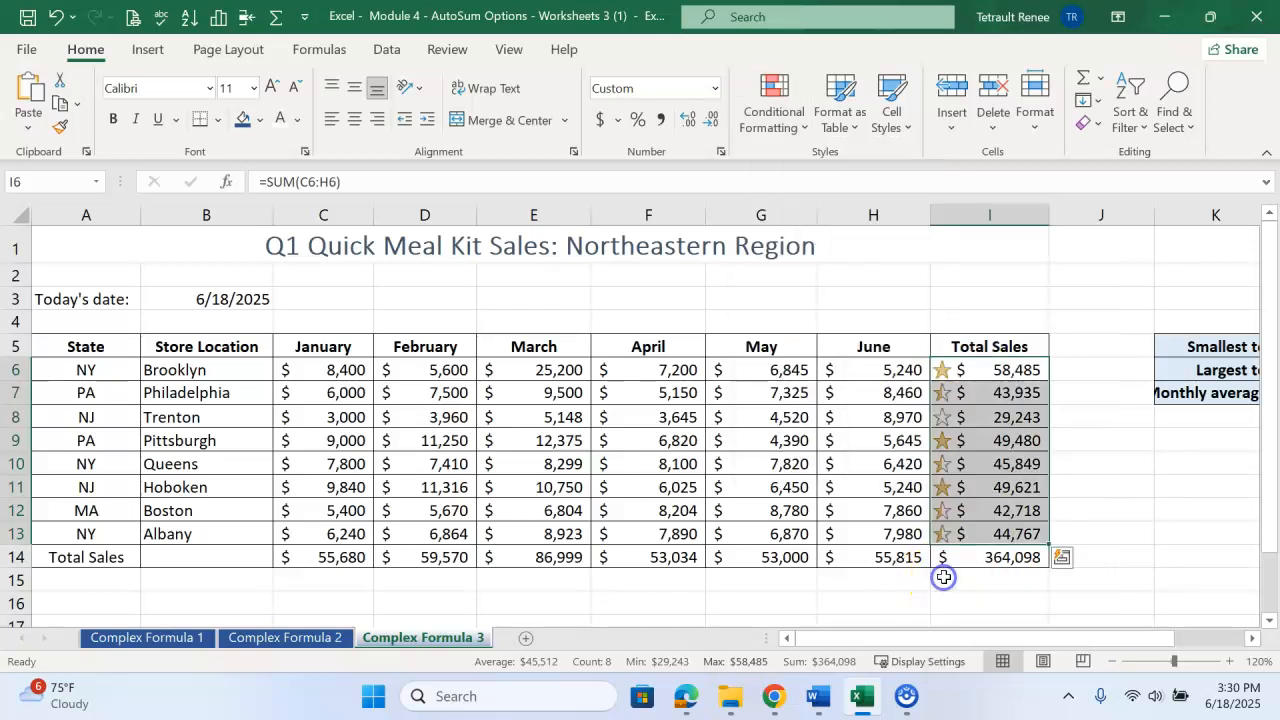
pyautogui.click(962, 446)
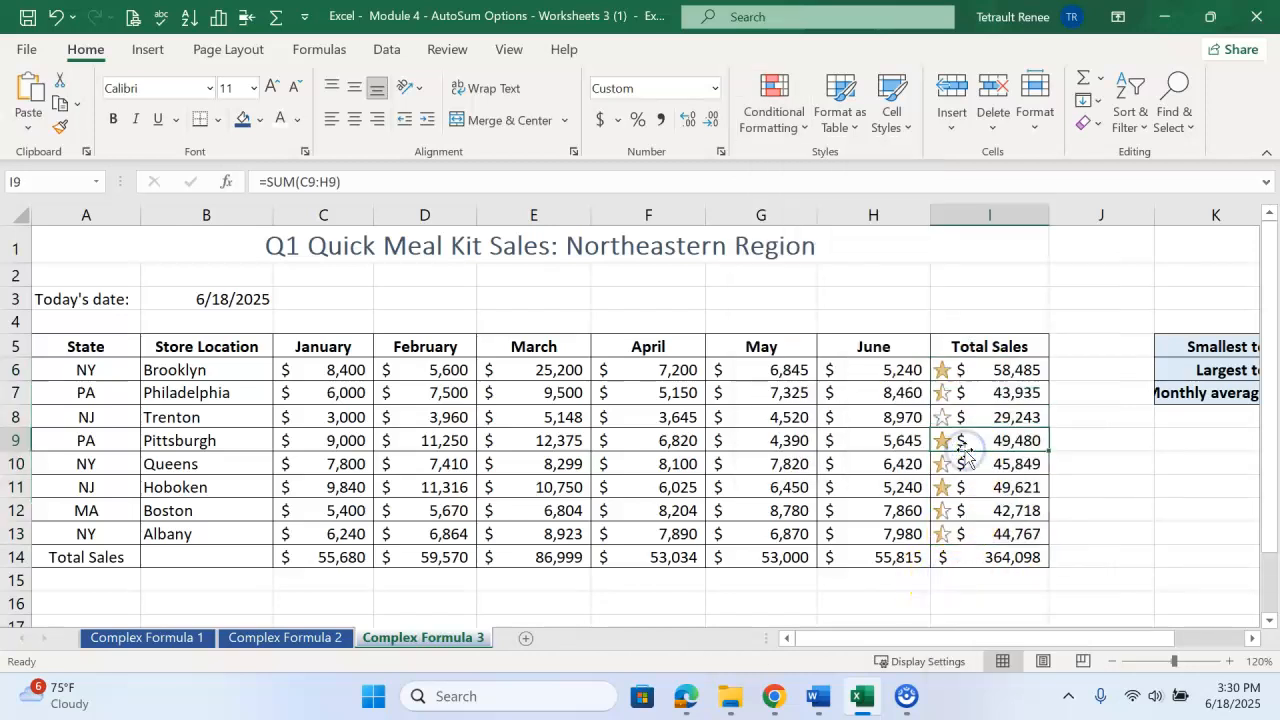
pyautogui.click(965, 487)
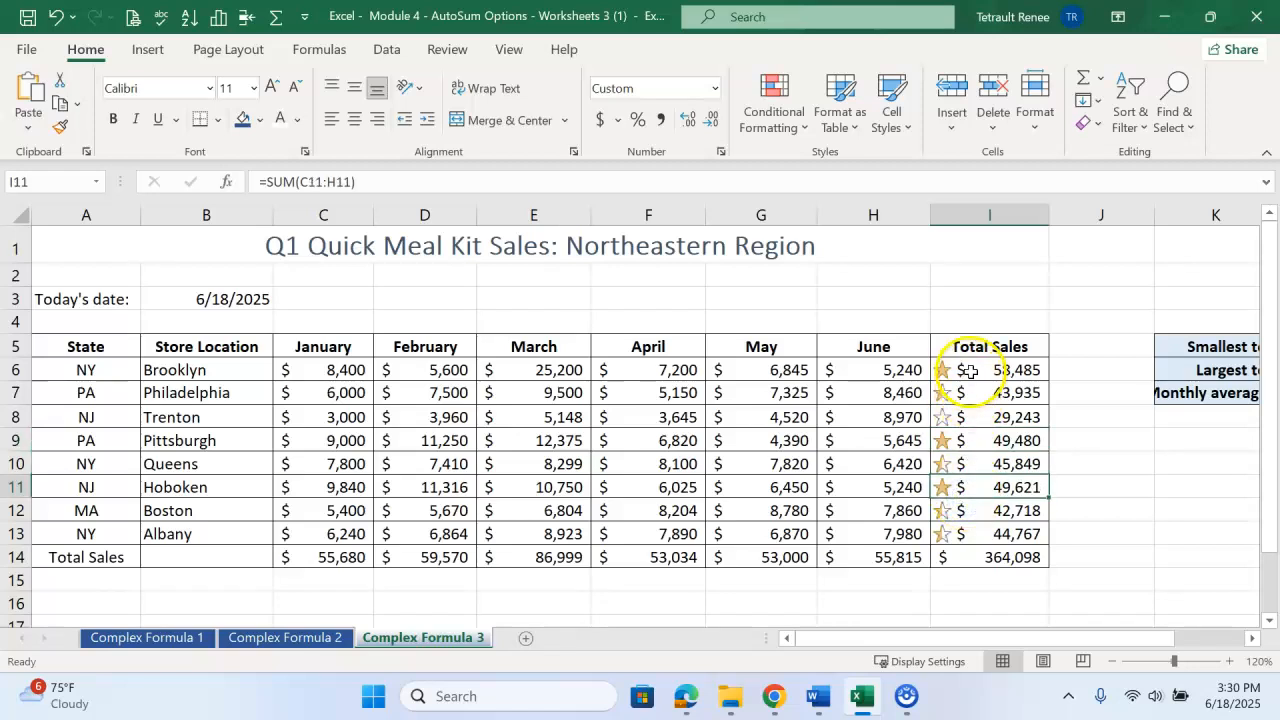
pyautogui.click(948, 416)
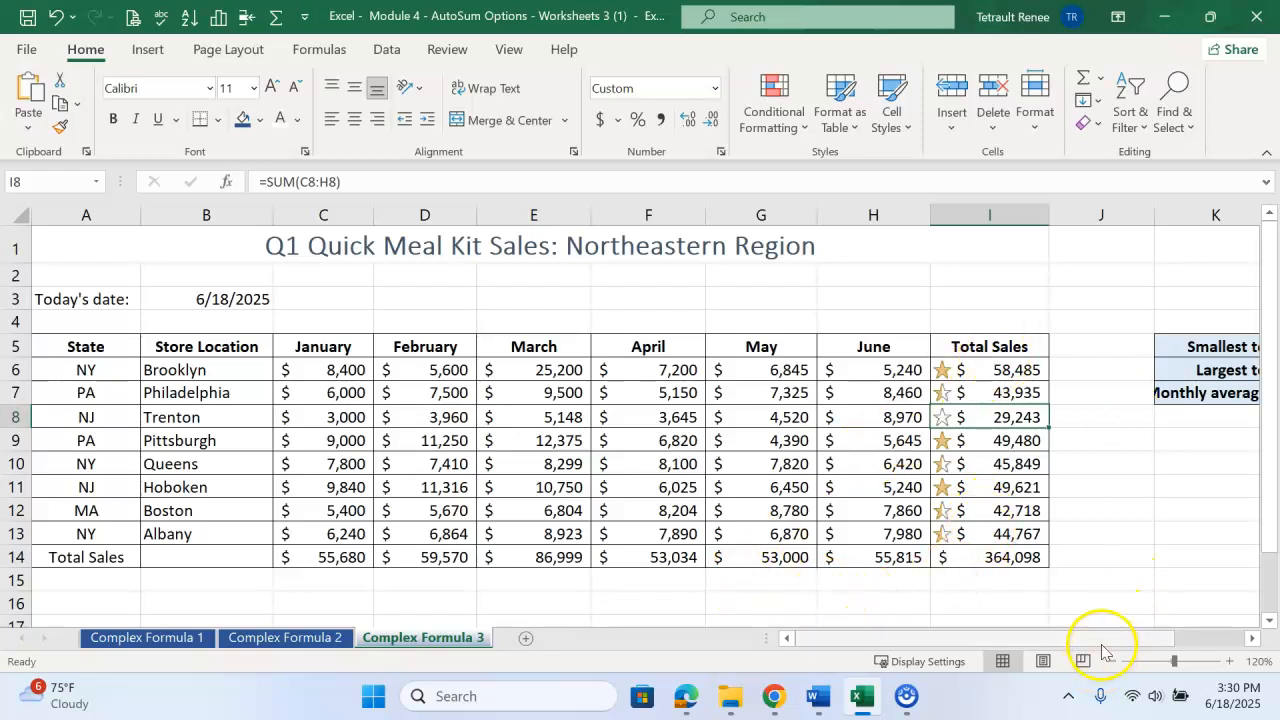
# - Move the summary block K5:M7 below the sales table to G16:I18 and select I16 beside "Smallest total amount:"
pyautogui.hscroll(2, 1143, 636)
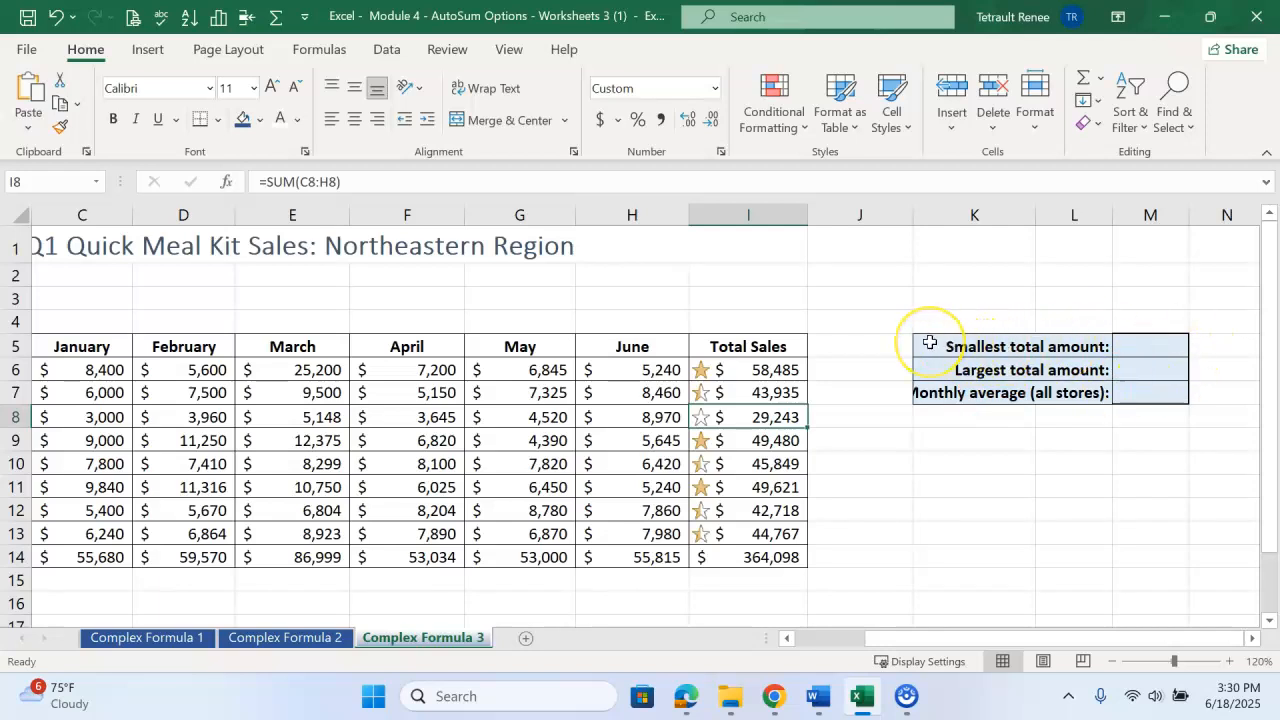
pyautogui.moveTo(930, 343)
pyautogui.mouseDown()
pyautogui.moveTo(940, 366)
pyautogui.moveTo(1154, 391)
pyautogui.mouseUp()
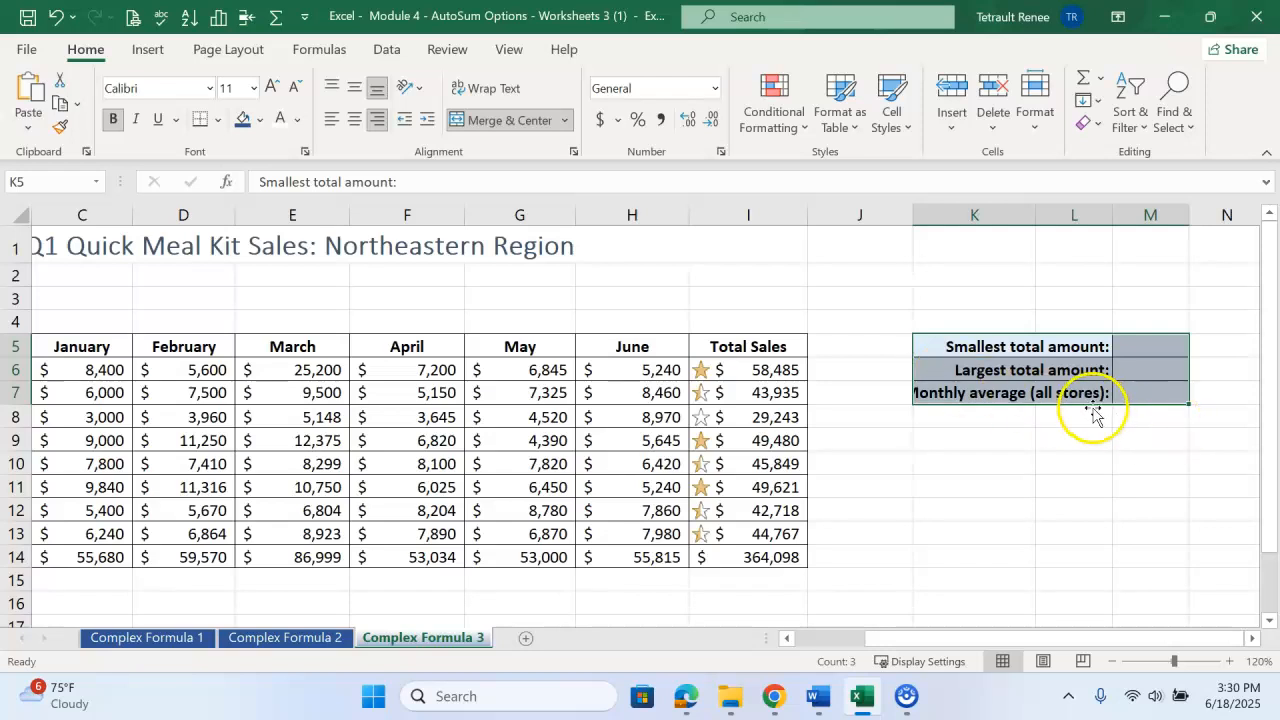
pyautogui.moveTo(1093, 410); pyautogui.dragTo(586, 495)
pyautogui.click(755, 451)
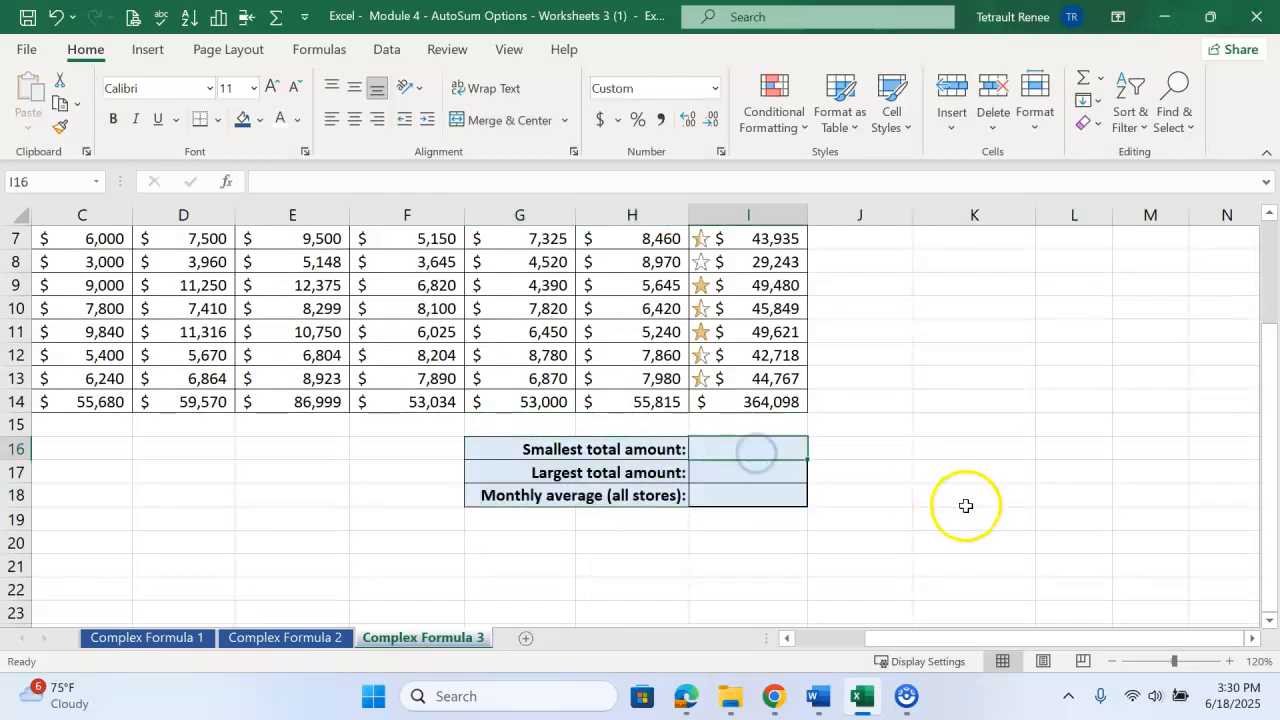
pyautogui.scroll(2, 953, 500)
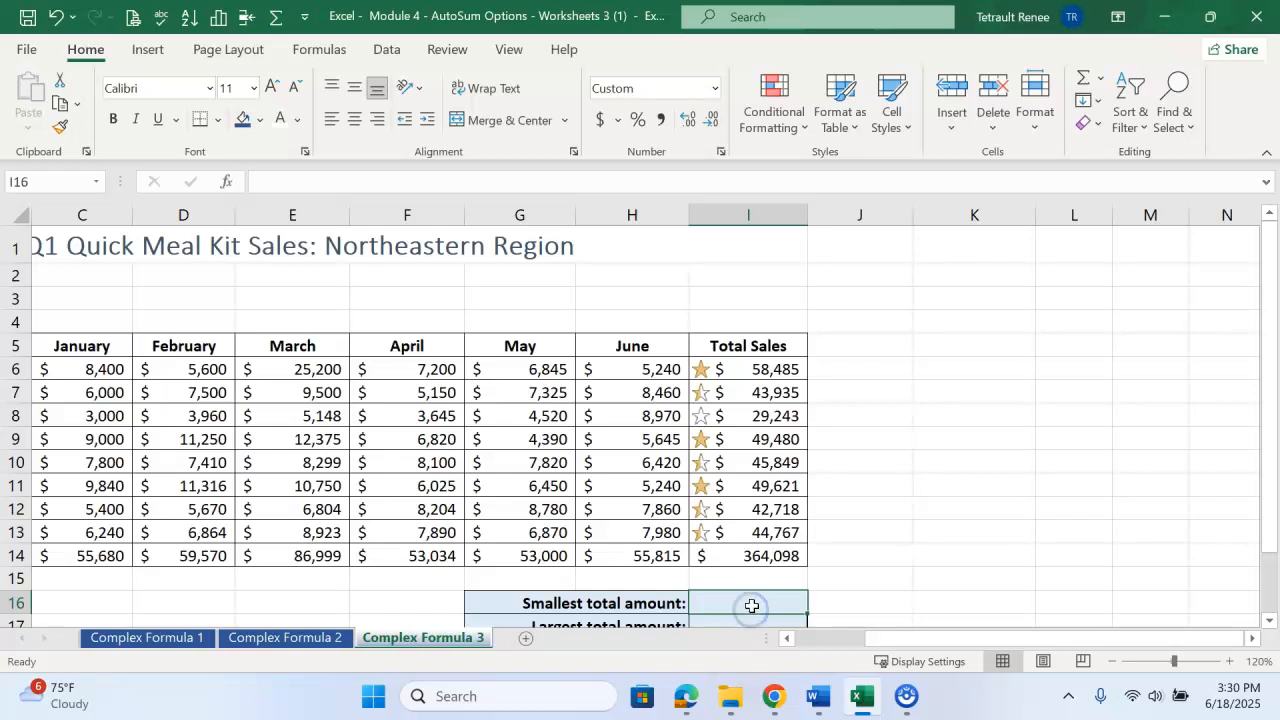
# - Calculate the smallest total amount in I16 with the MIN function over the store totals I6:I13
pyautogui.scroll(-2, 771, 451)
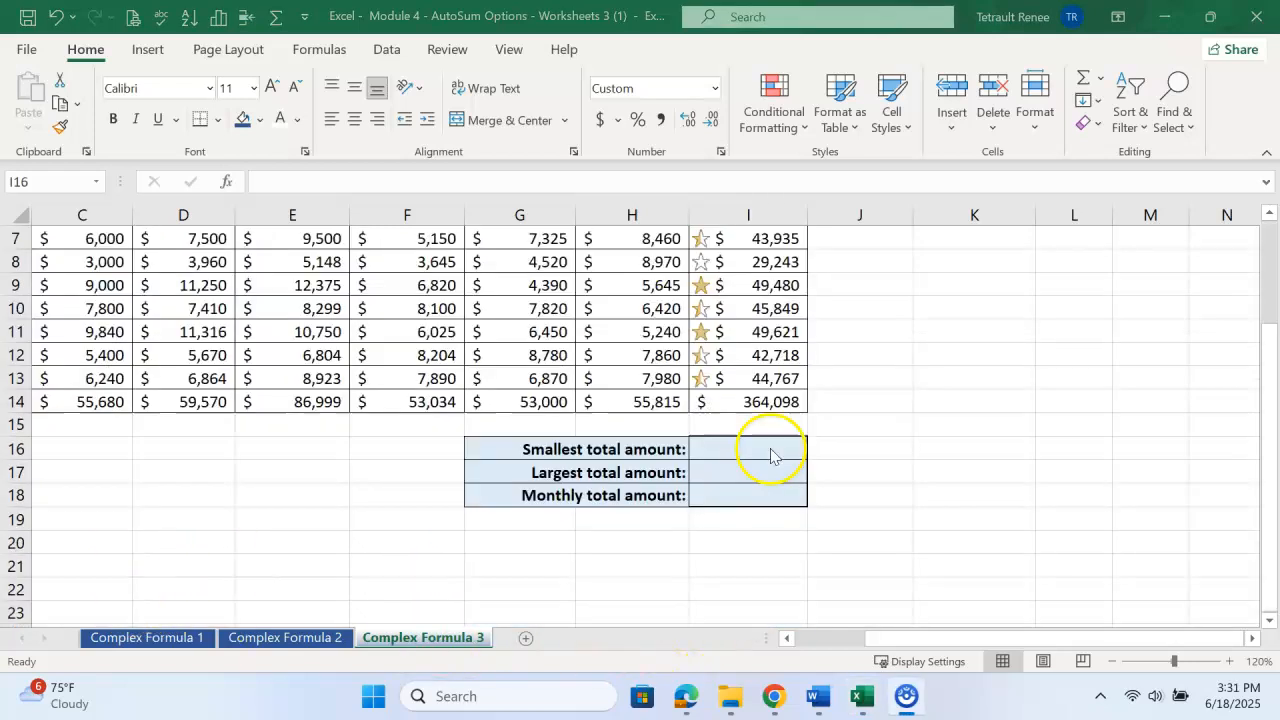
pyautogui.scroll(1, 1031, 477)
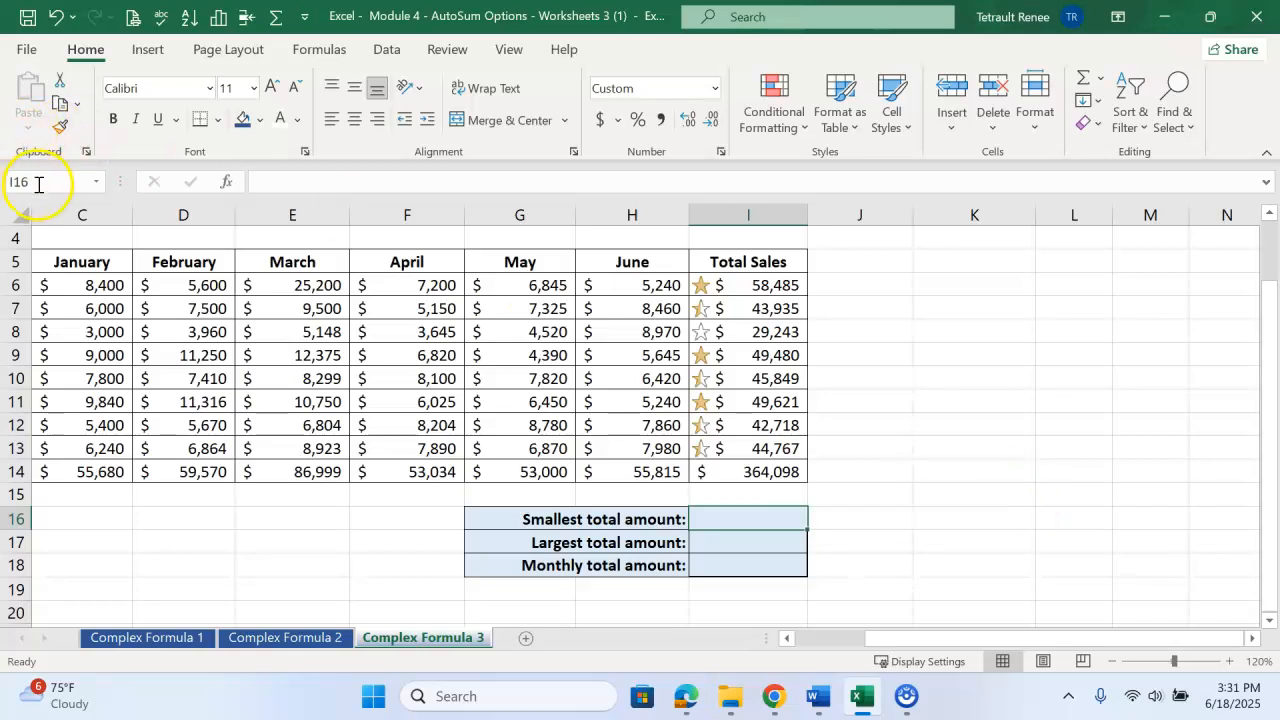
pyautogui.click(1103, 80)
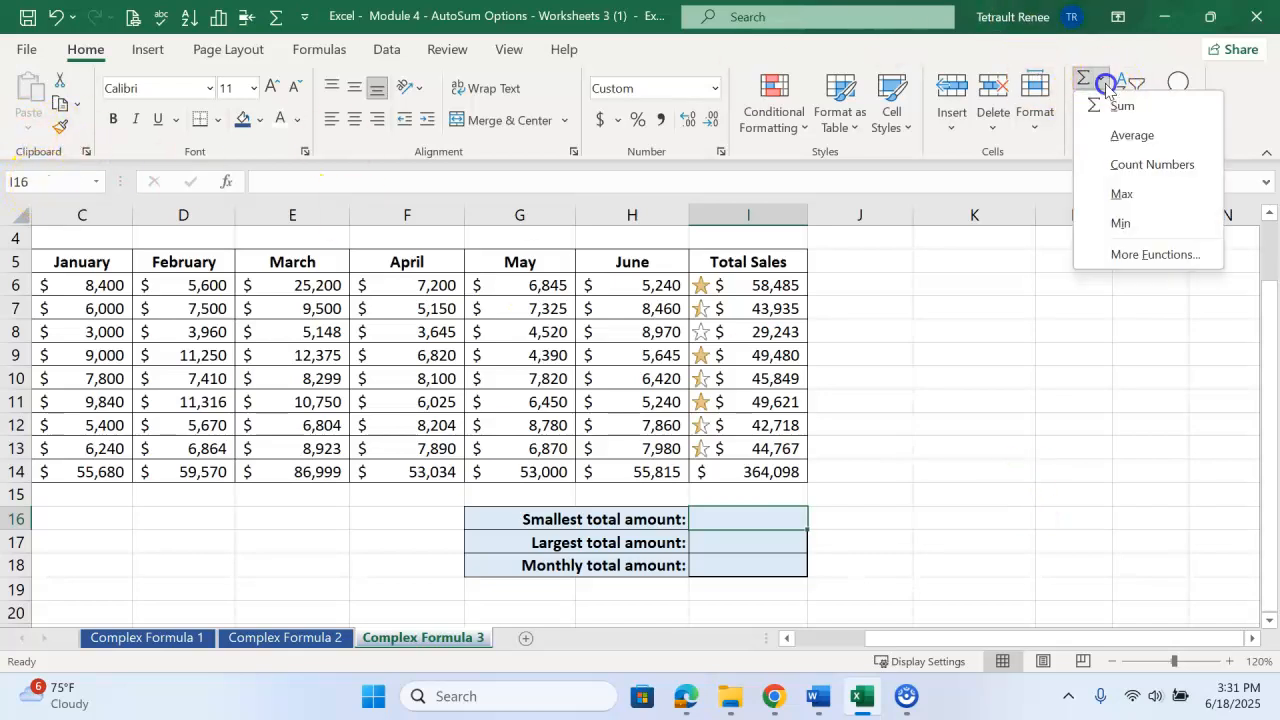
pyautogui.click(1119, 222)
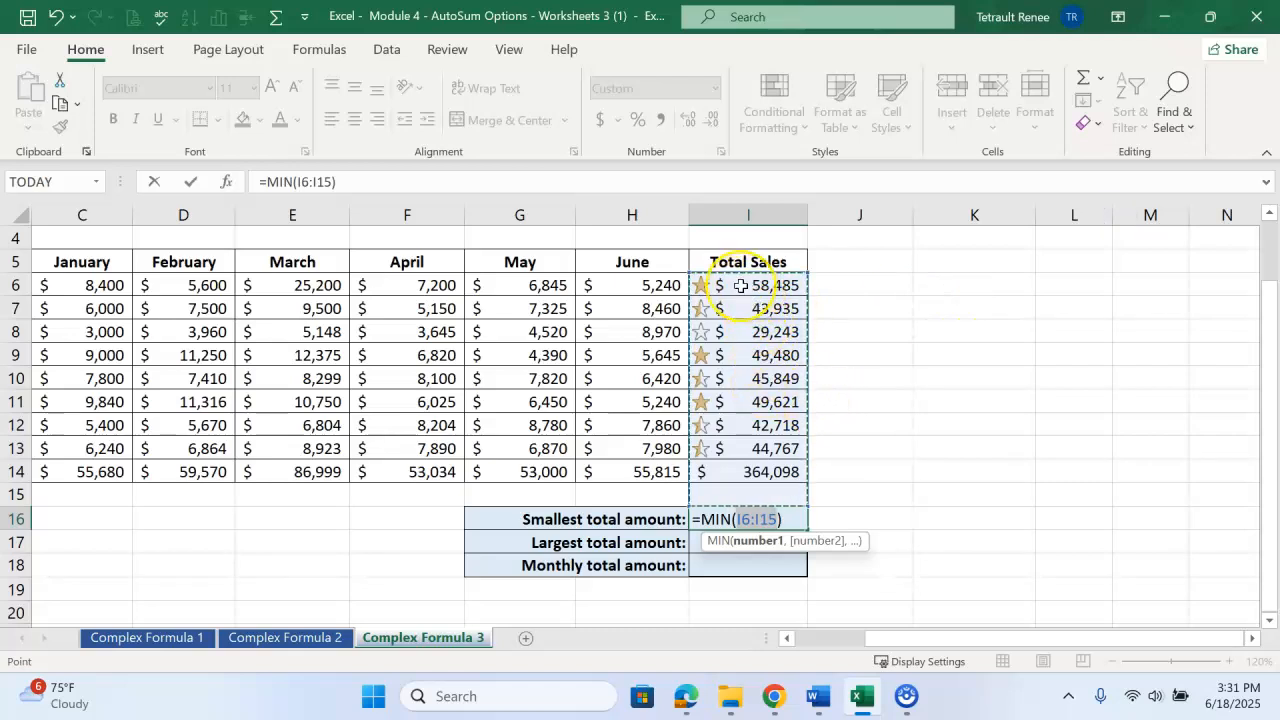
pyautogui.moveTo(740, 286); pyautogui.dragTo(735, 440)
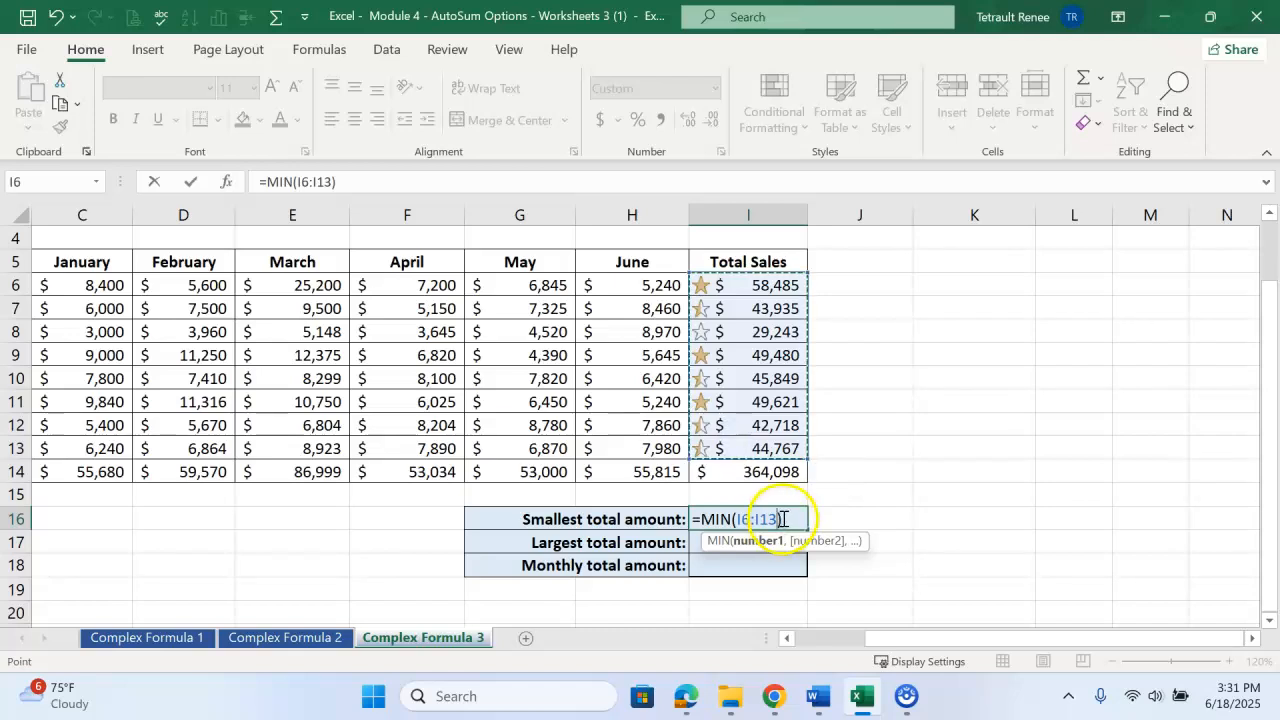
pyautogui.press('Return')
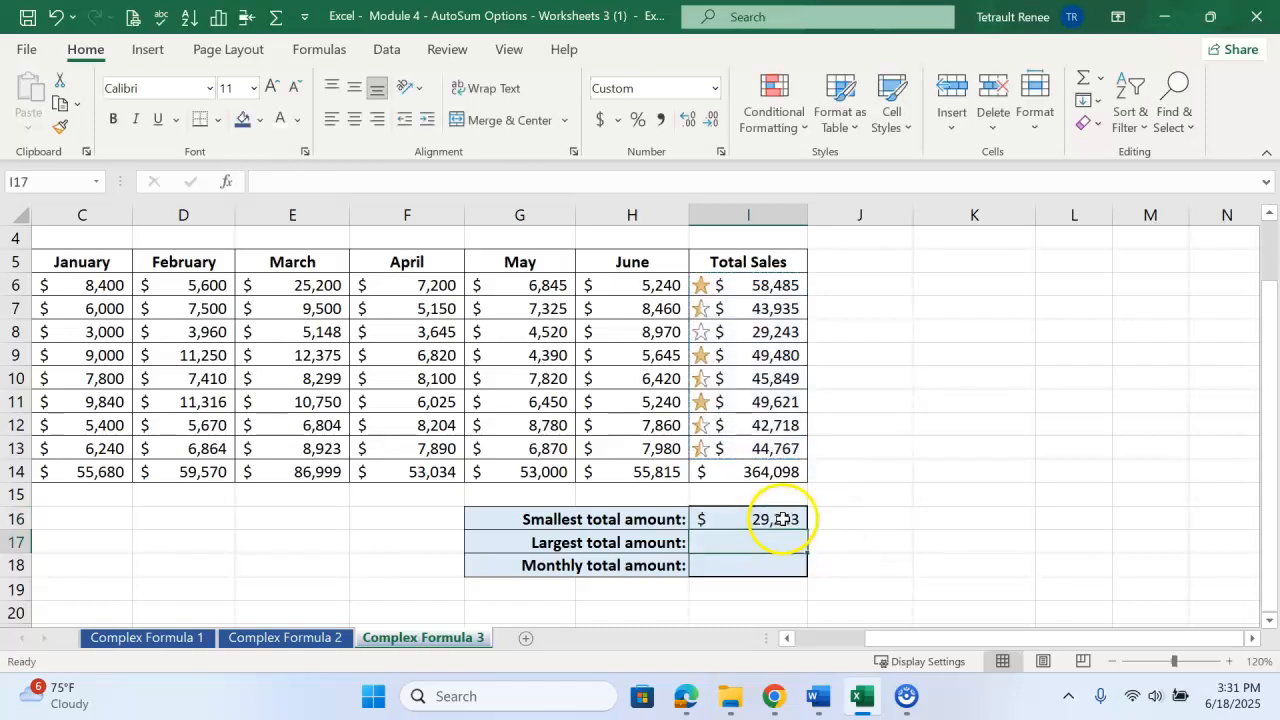
# - Calculate the largest total amount in I17 with the MAX function over the store totals I6:I13
pyautogui.click(1100, 78)
pyautogui.click(1121, 194)
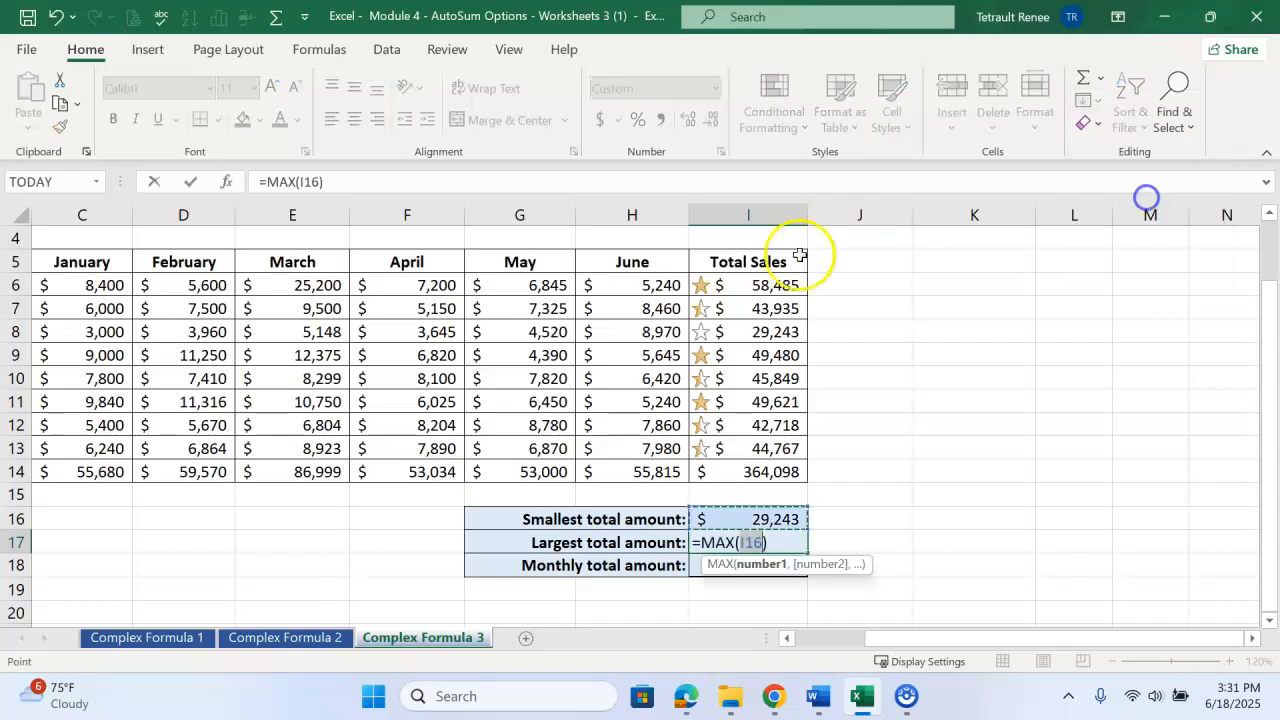
pyautogui.moveTo(745, 285); pyautogui.dragTo(727, 445)
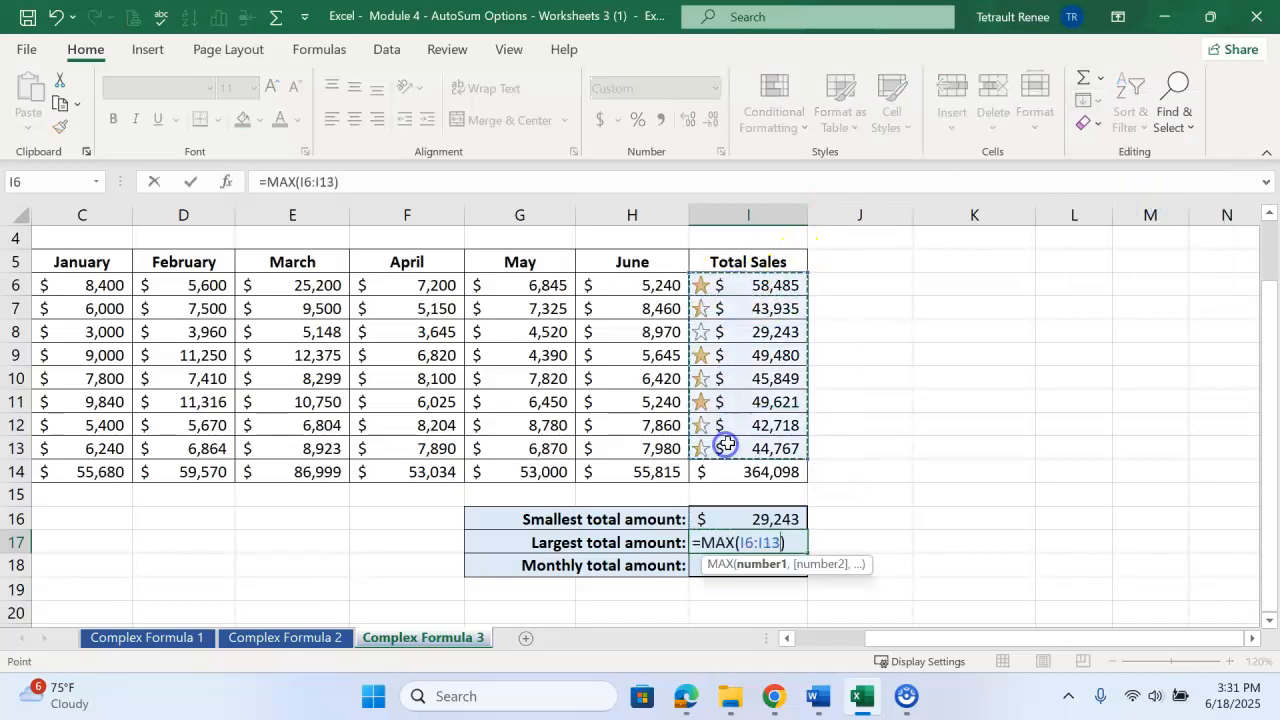
pyautogui.press('Return')
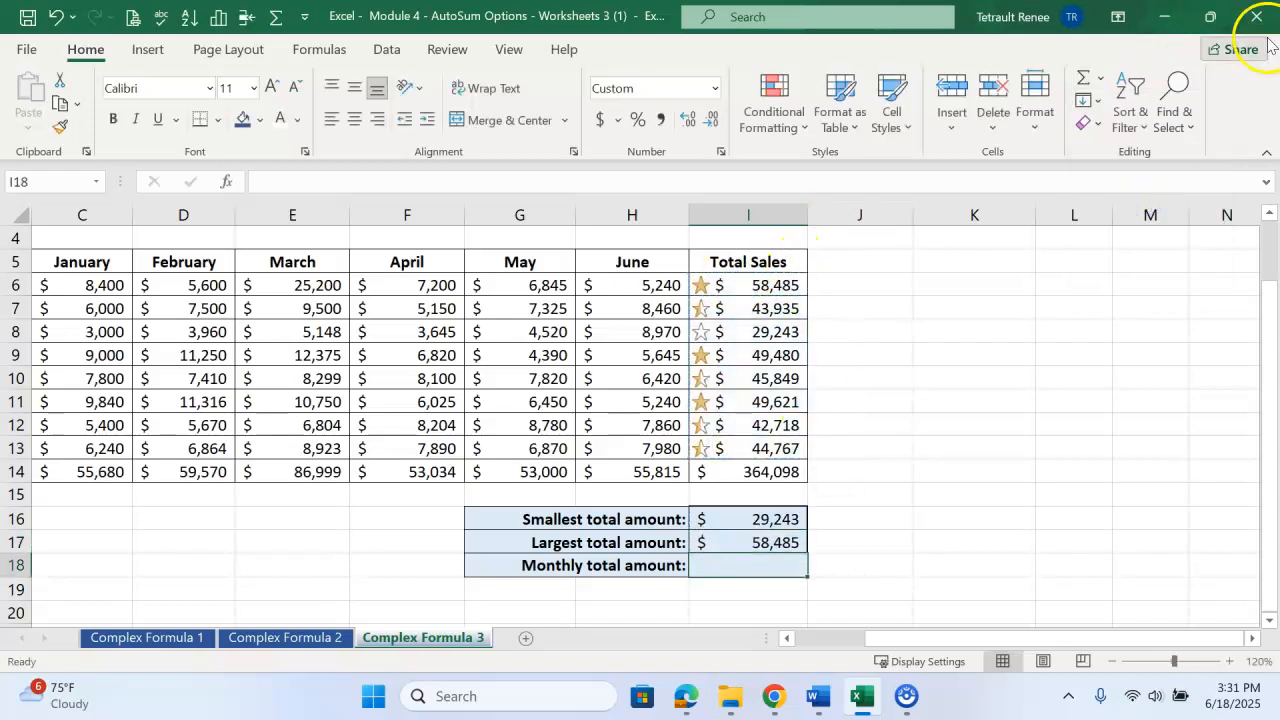
# - Fill I18 beside "Monthly total amount:" with the AVERAGE of the store totals I6:I13
pyautogui.click(1099, 80)
pyautogui.click(1131, 138)
pyautogui.click(772, 286)
pyautogui.moveTo(772, 286); pyautogui.dragTo(758, 383)
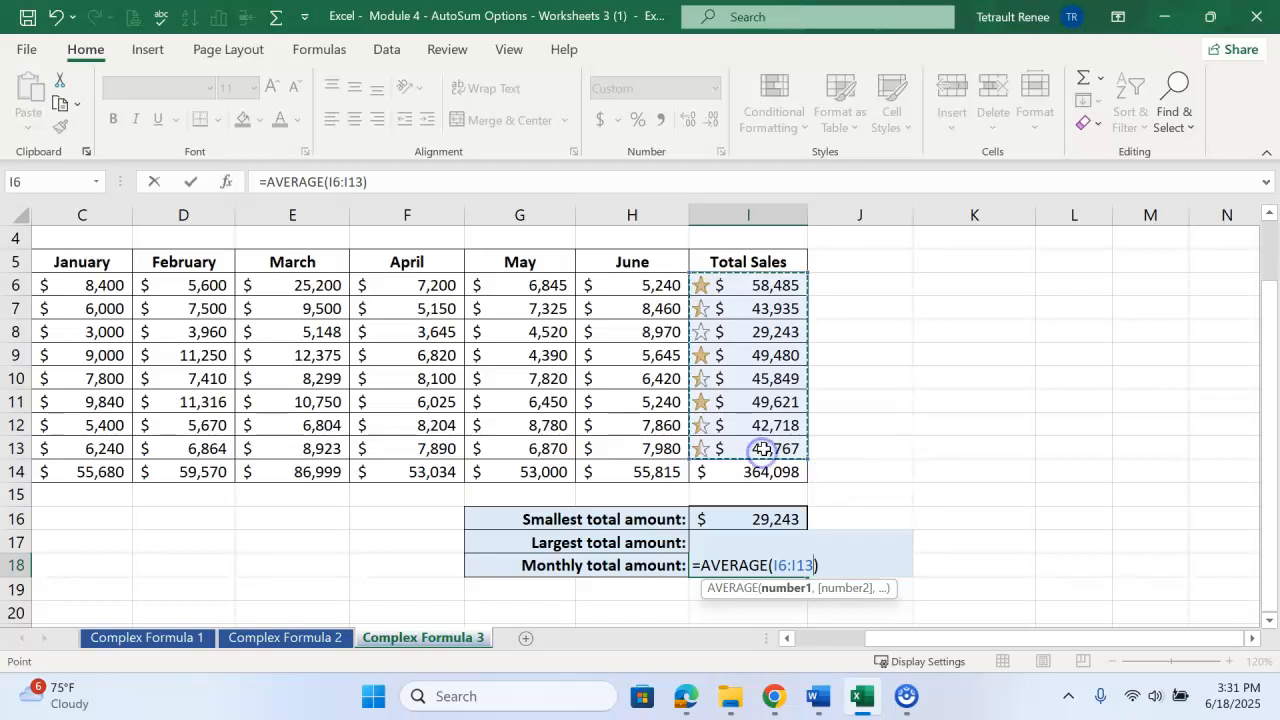
pyautogui.press('Return')
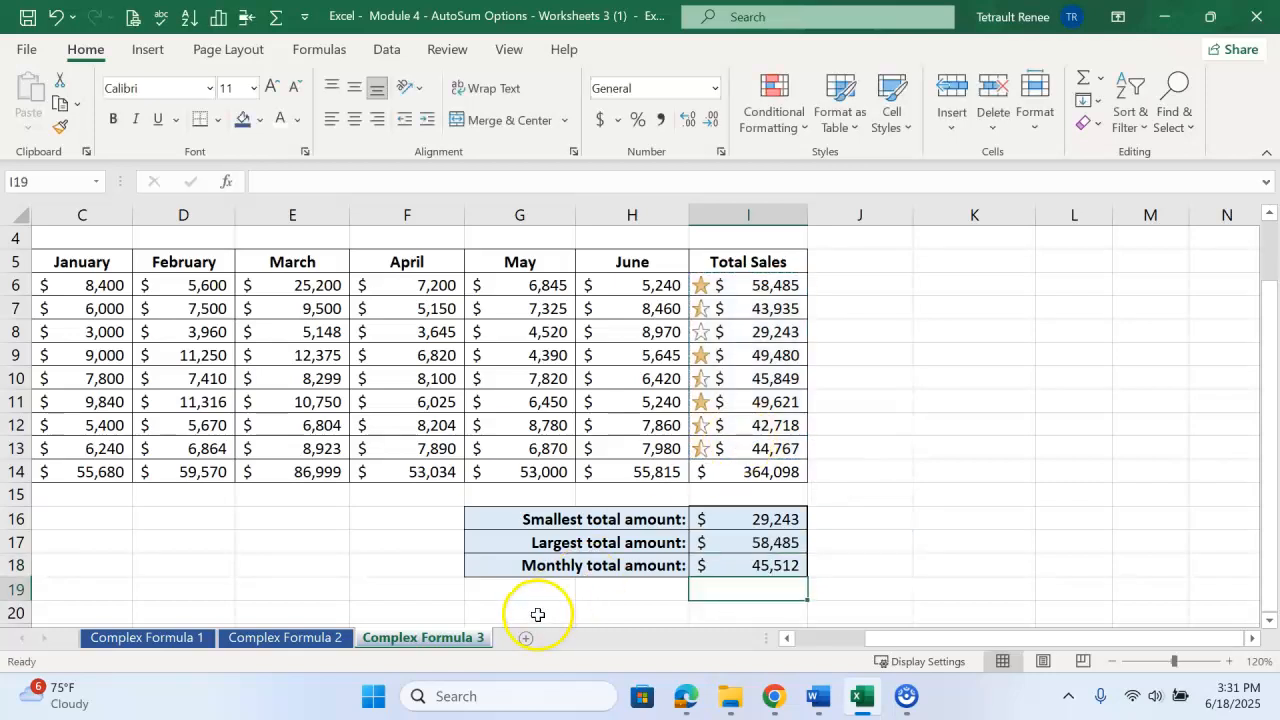
pyautogui.click(353, 516)
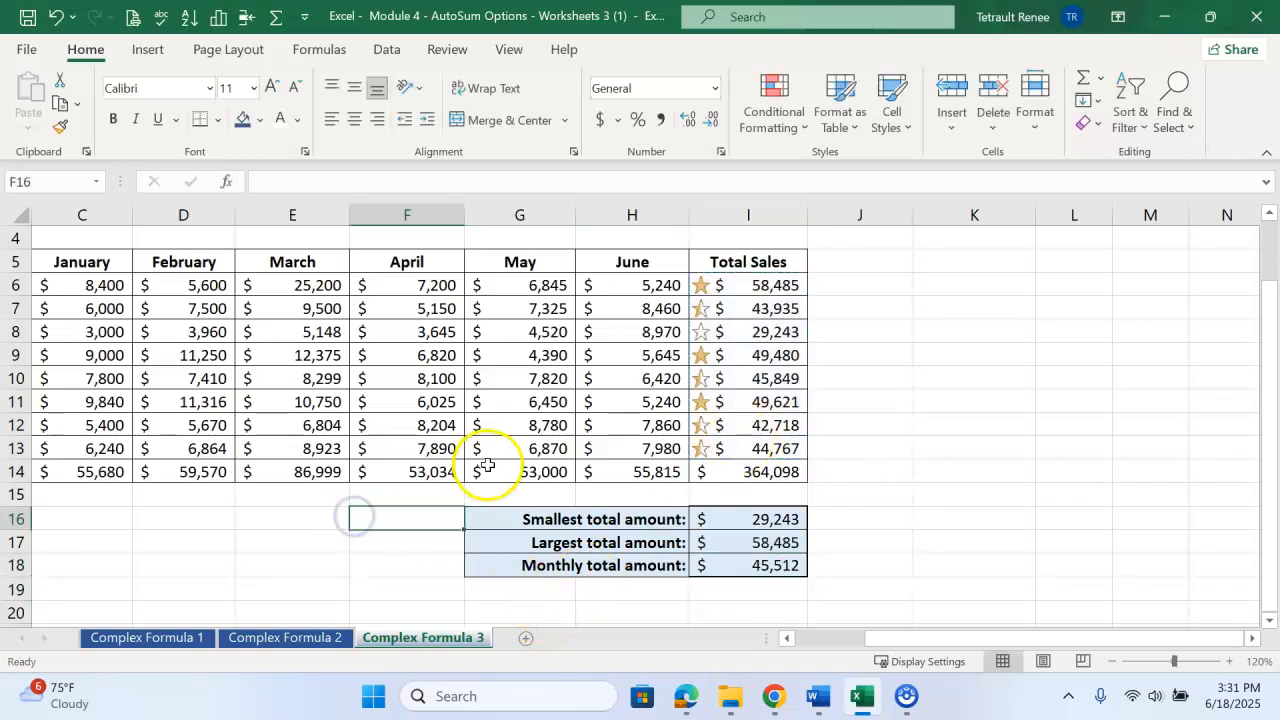
pyautogui.click(48, 625)
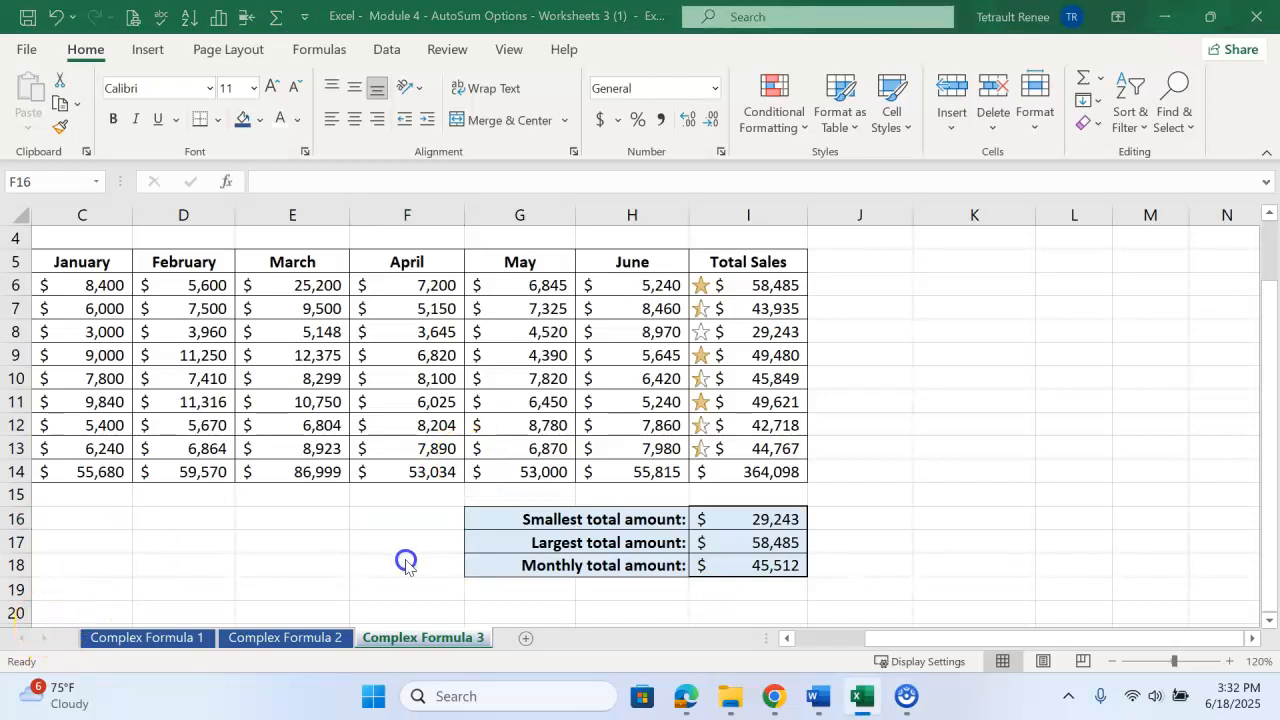
# - From the Complex Formula 1 sheet, open the print preview and set it to print the entire workbook
pyautogui.click(147, 640)
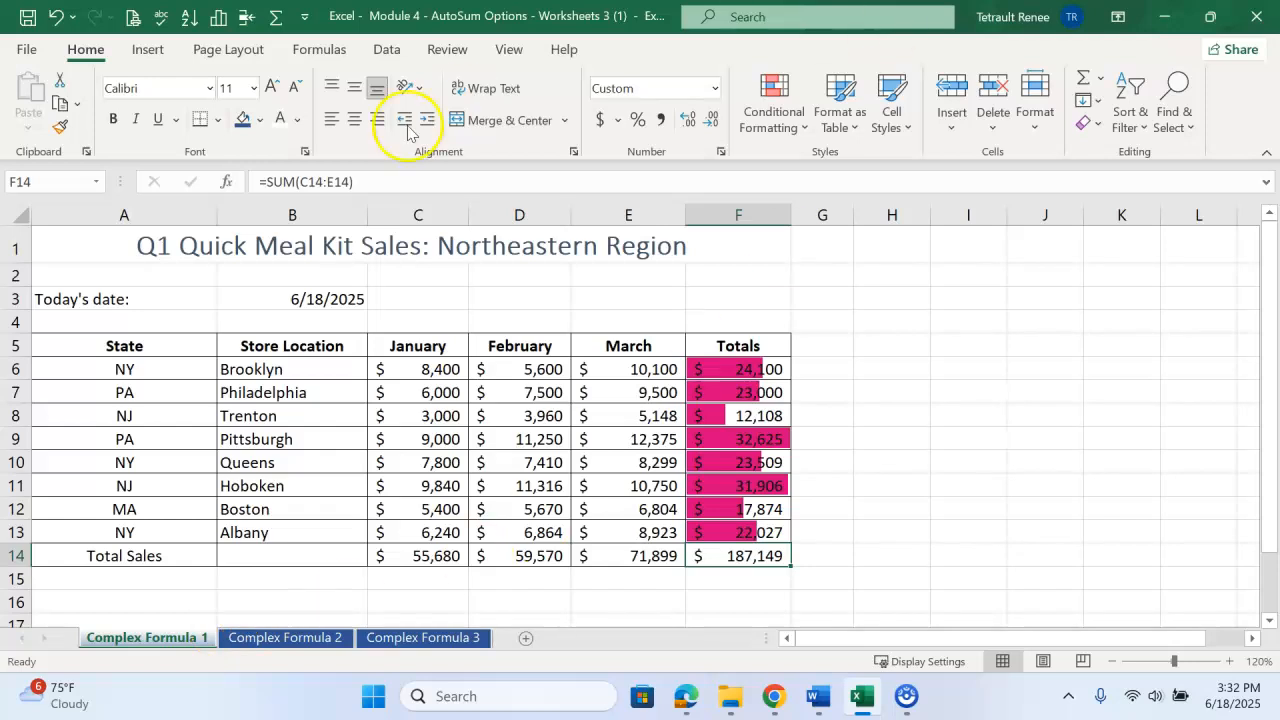
pyautogui.click(100, 248)
pyautogui.click(27, 49)
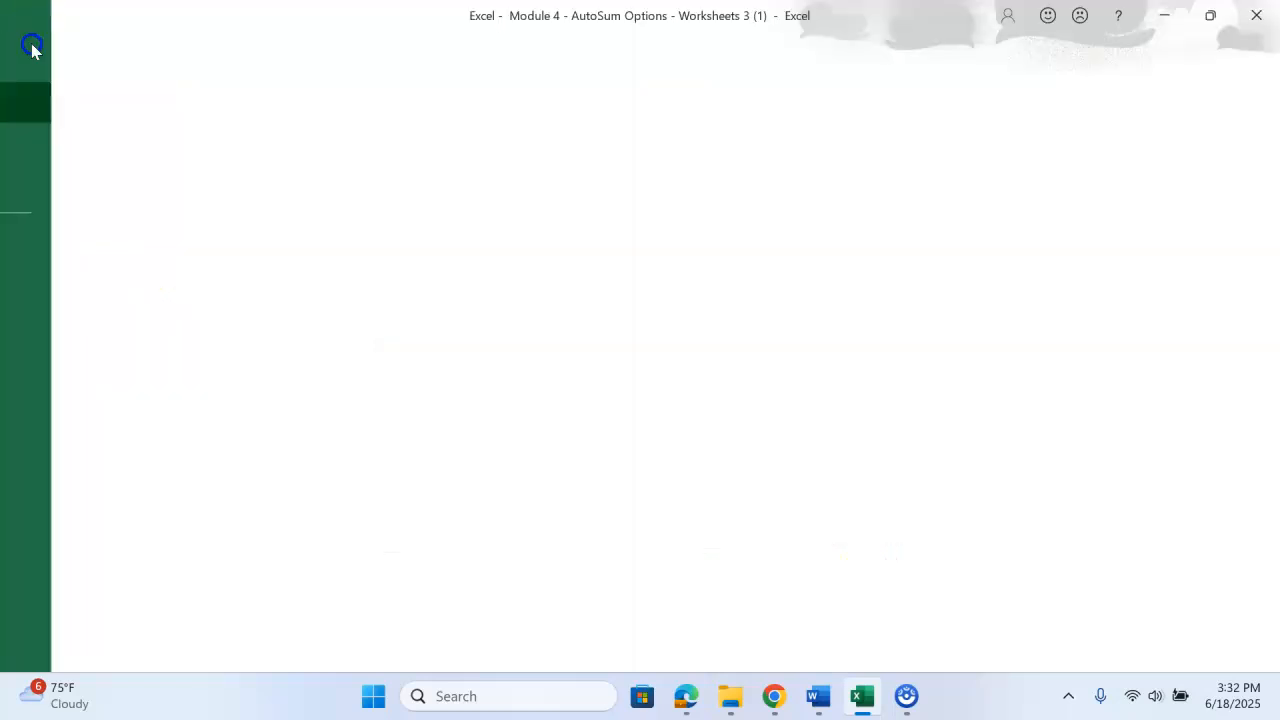
pyautogui.click(85, 410)
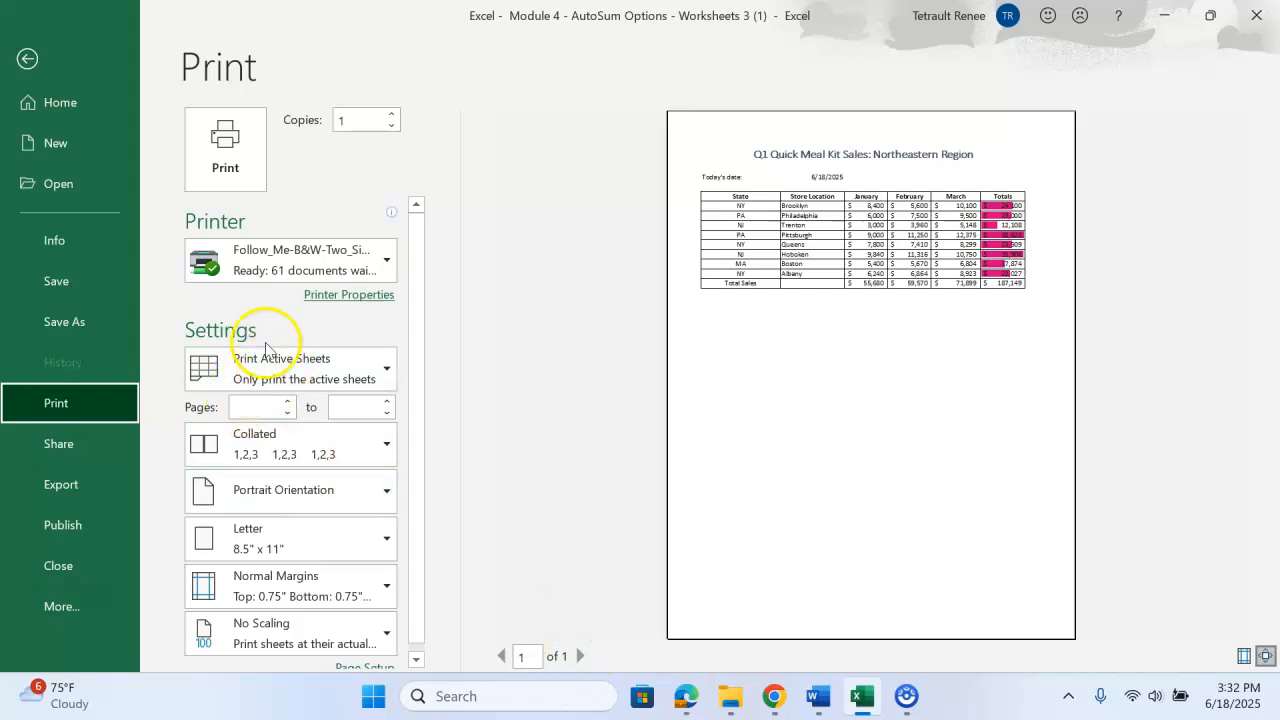
pyautogui.click(278, 375)
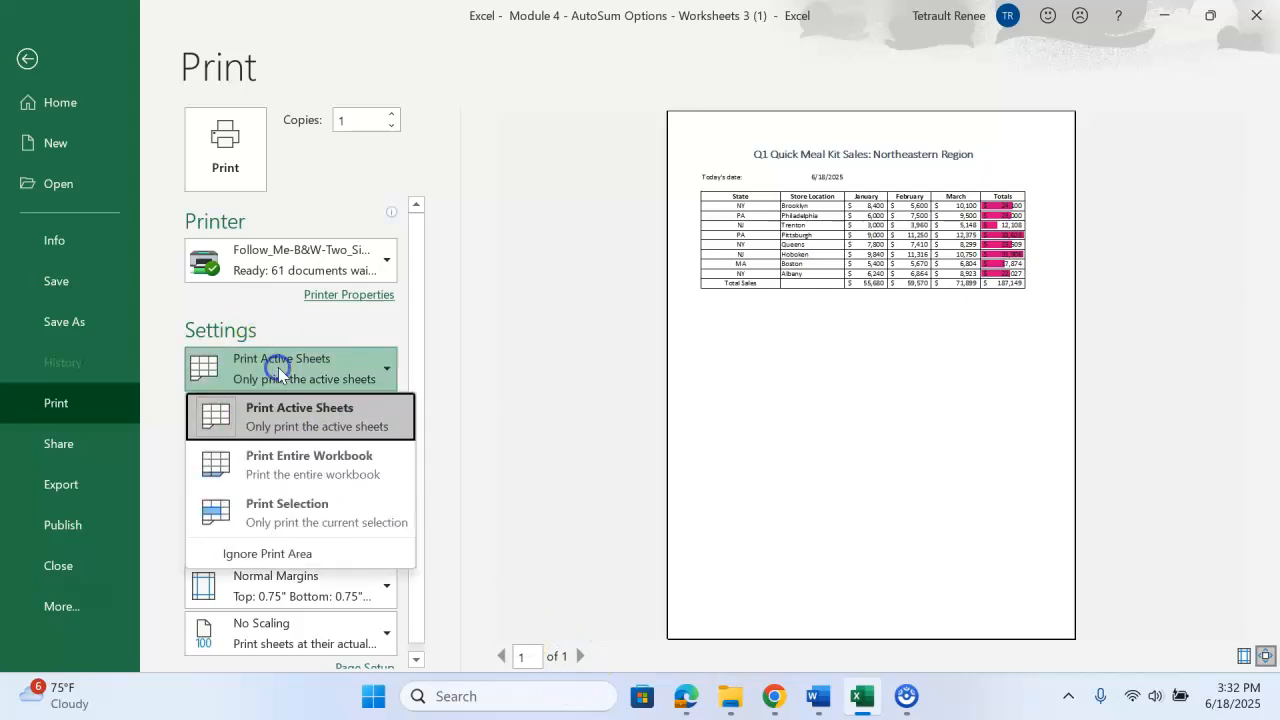
pyautogui.click(334, 468)
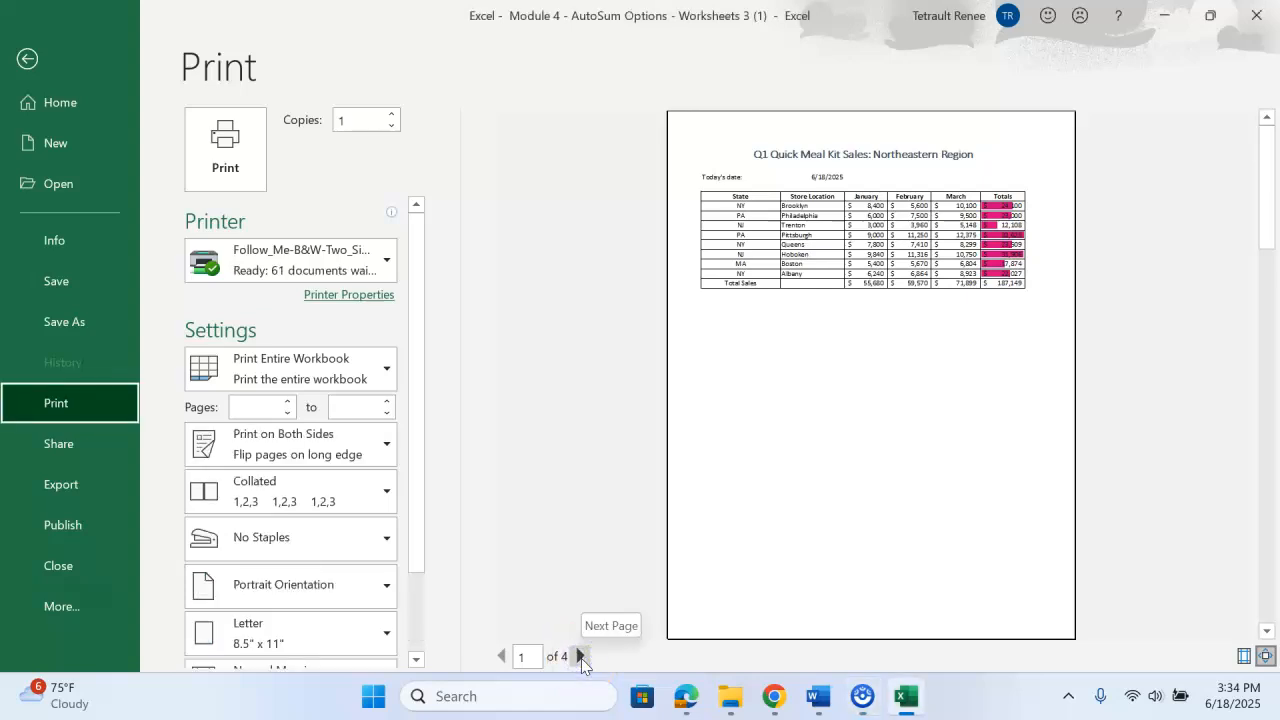
# - Page through the workbook's print preview to check how each sheet fits the paper, and return to the Complex Formula 1 sheet
pyautogui.click(580, 656)
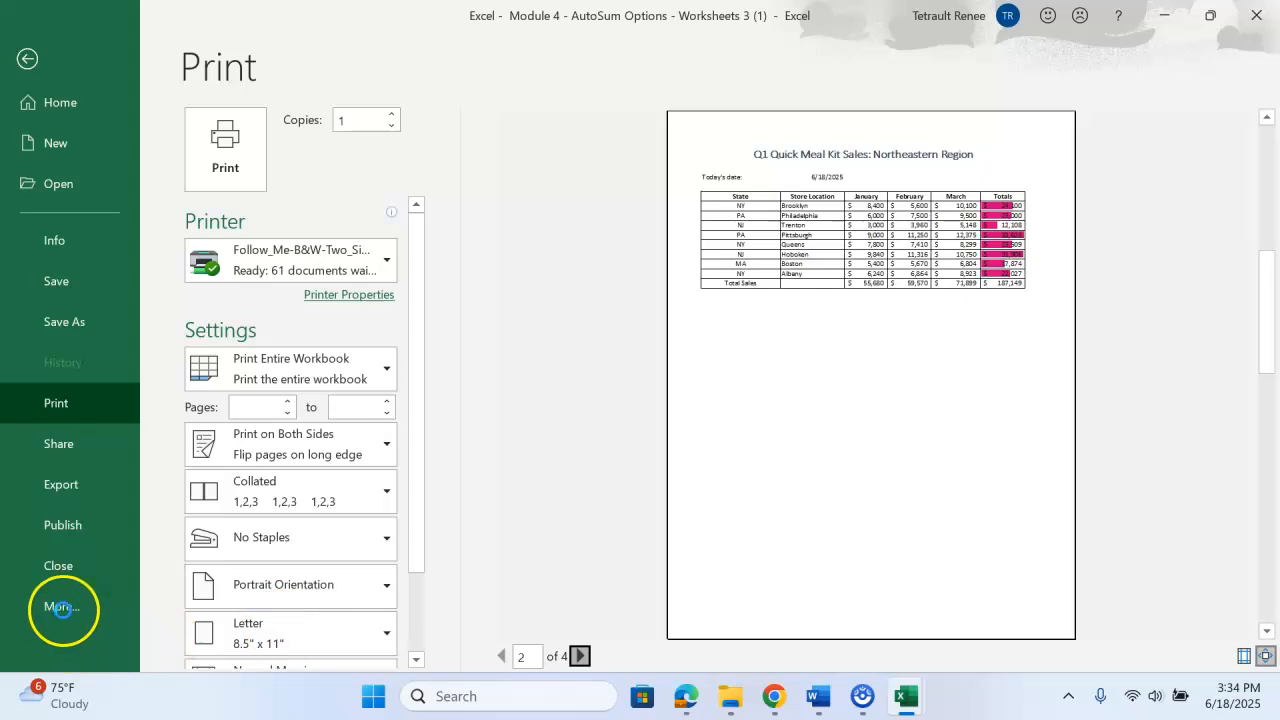
pyautogui.click(580, 656)
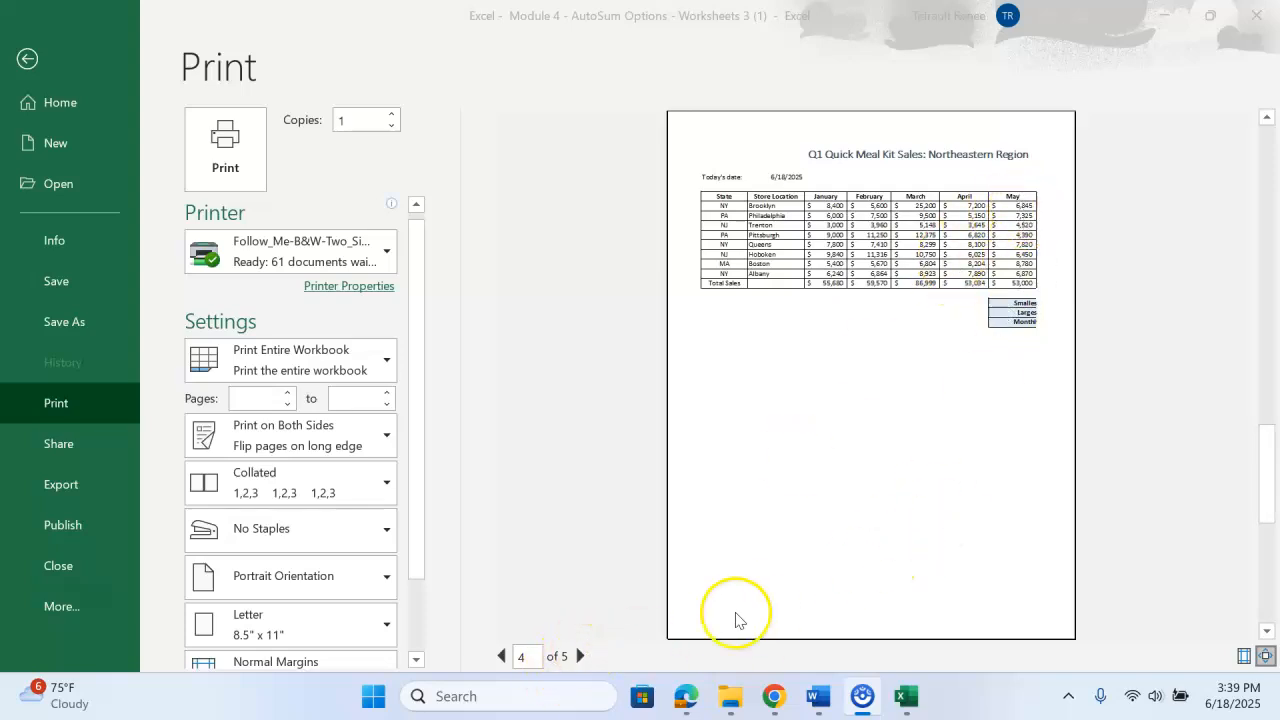
pyautogui.click(580, 657)
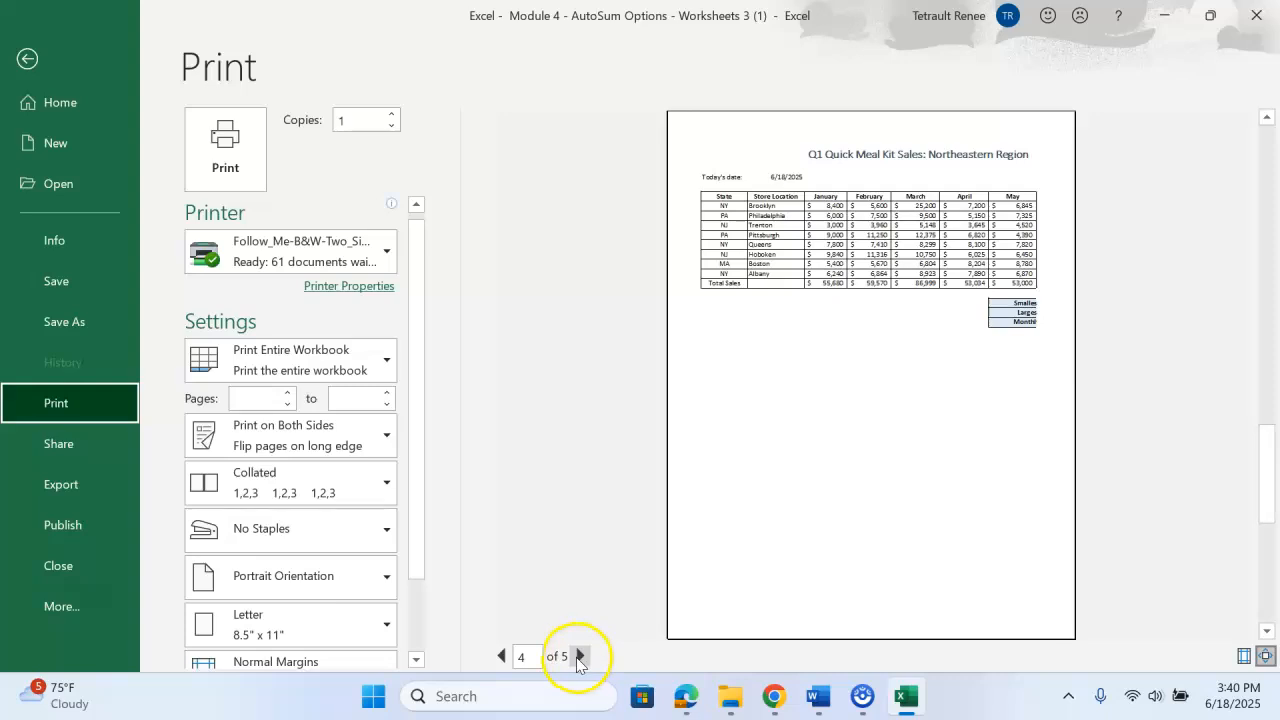
pyautogui.click(580, 656)
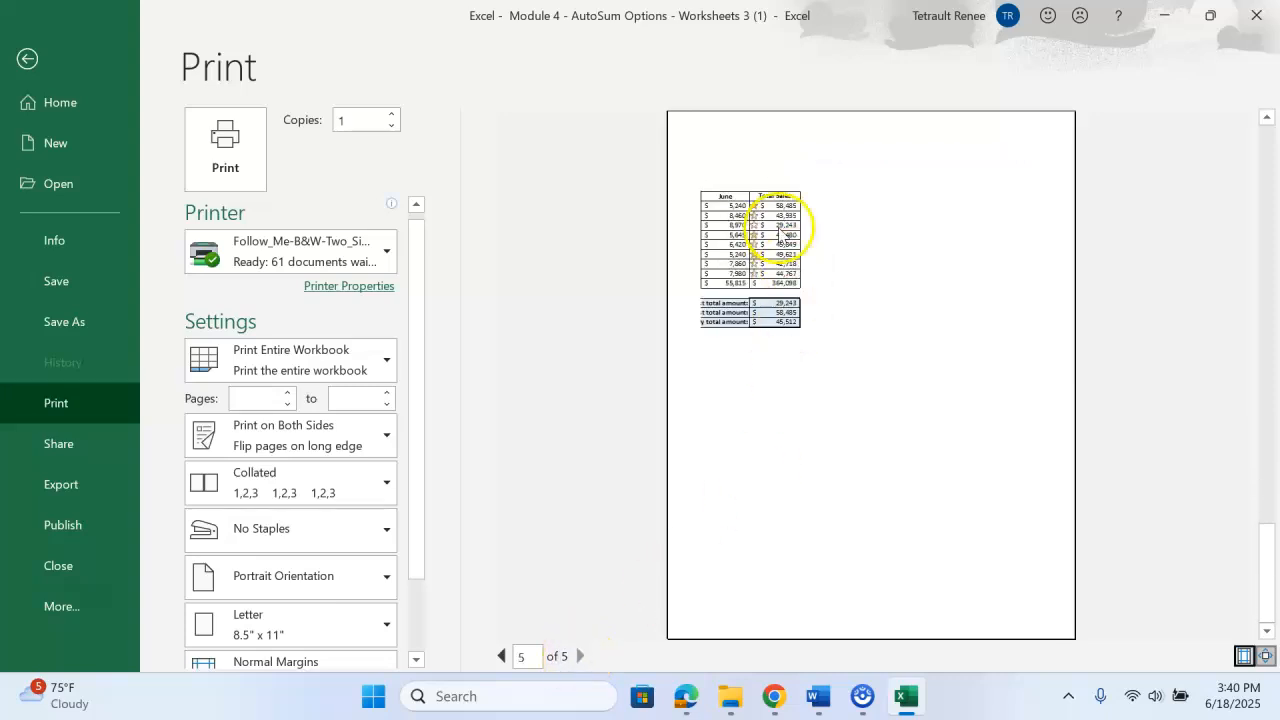
pyautogui.click(501, 656)
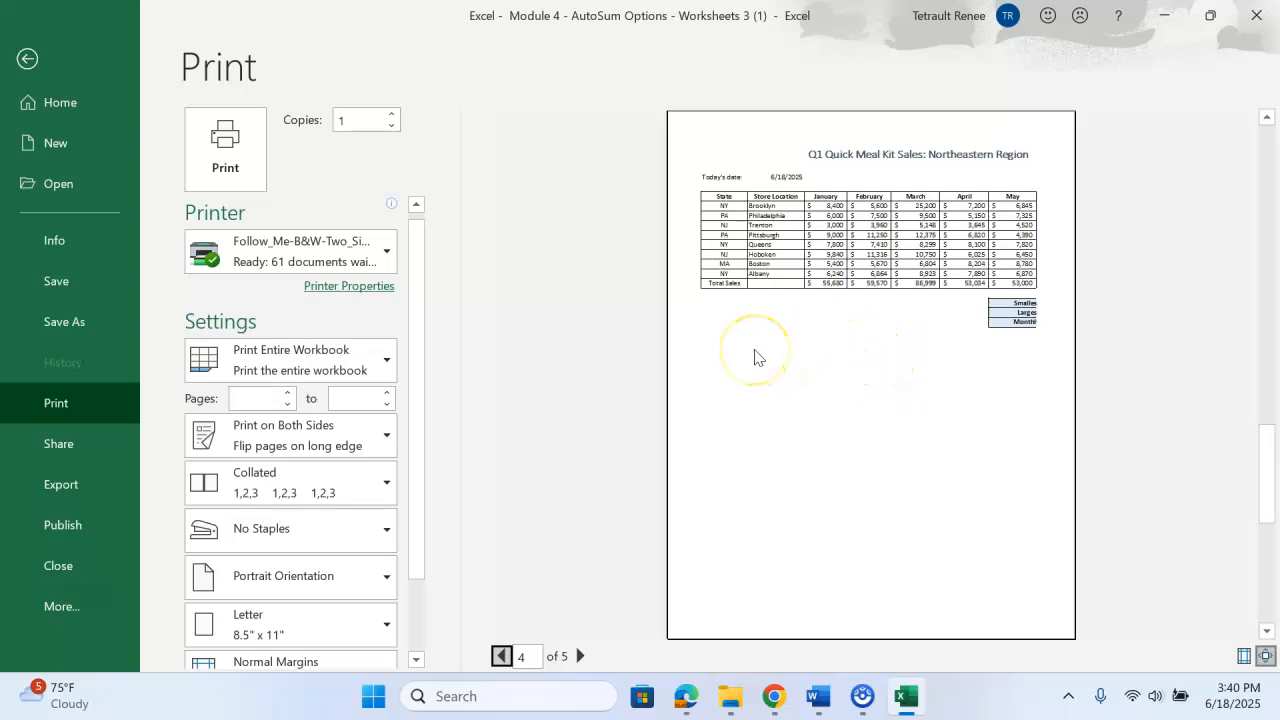
pyautogui.click(27, 62)
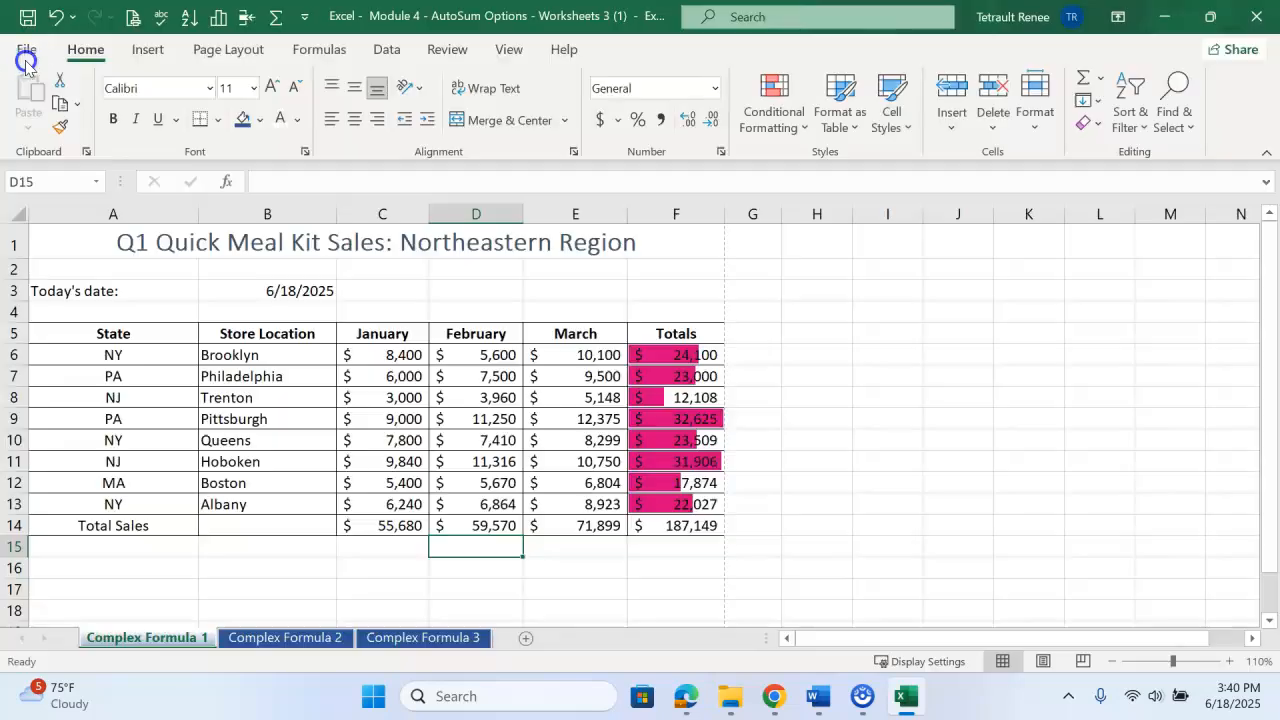
# - Group the sheets Complex Formula 1 through Complex Formula 3 and set their print orientation to landscape
pyautogui.keyDown('shift'); pyautogui.click(477, 640); pyautogui.keyUp('shift')
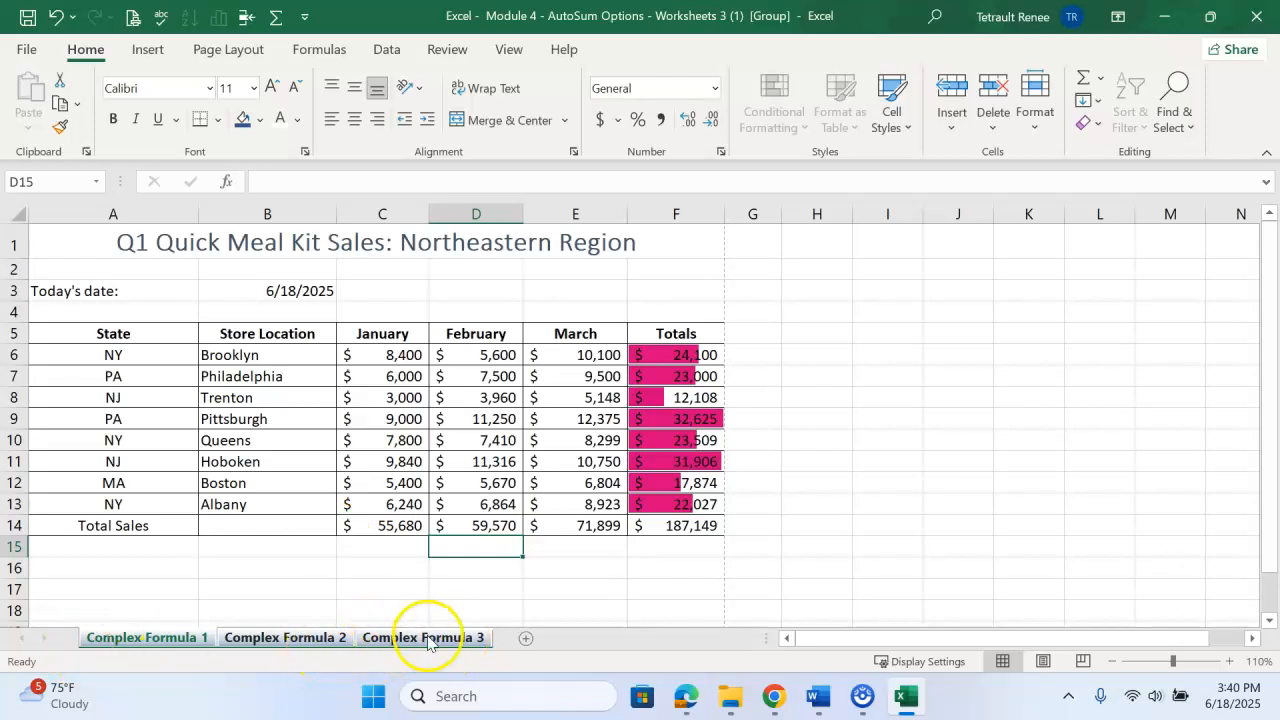
pyautogui.click(26, 52)
pyautogui.click(56, 403)
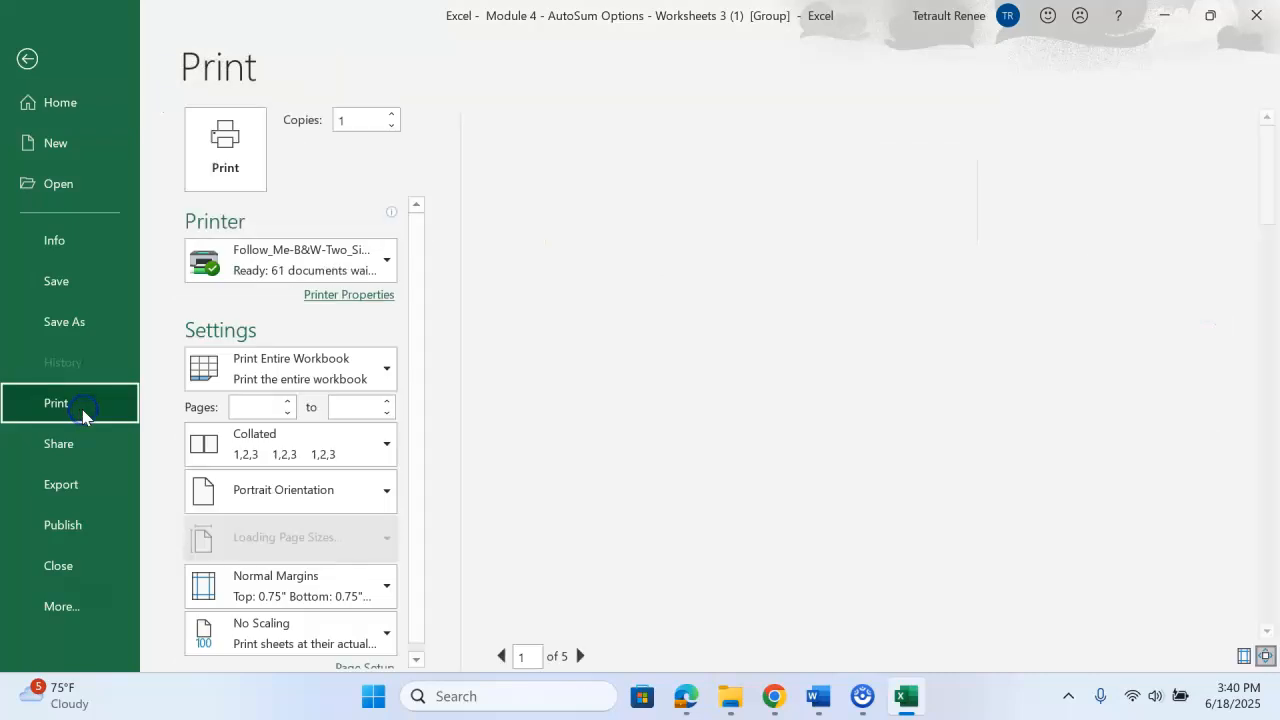
pyautogui.click(284, 500)
pyautogui.click(287, 581)
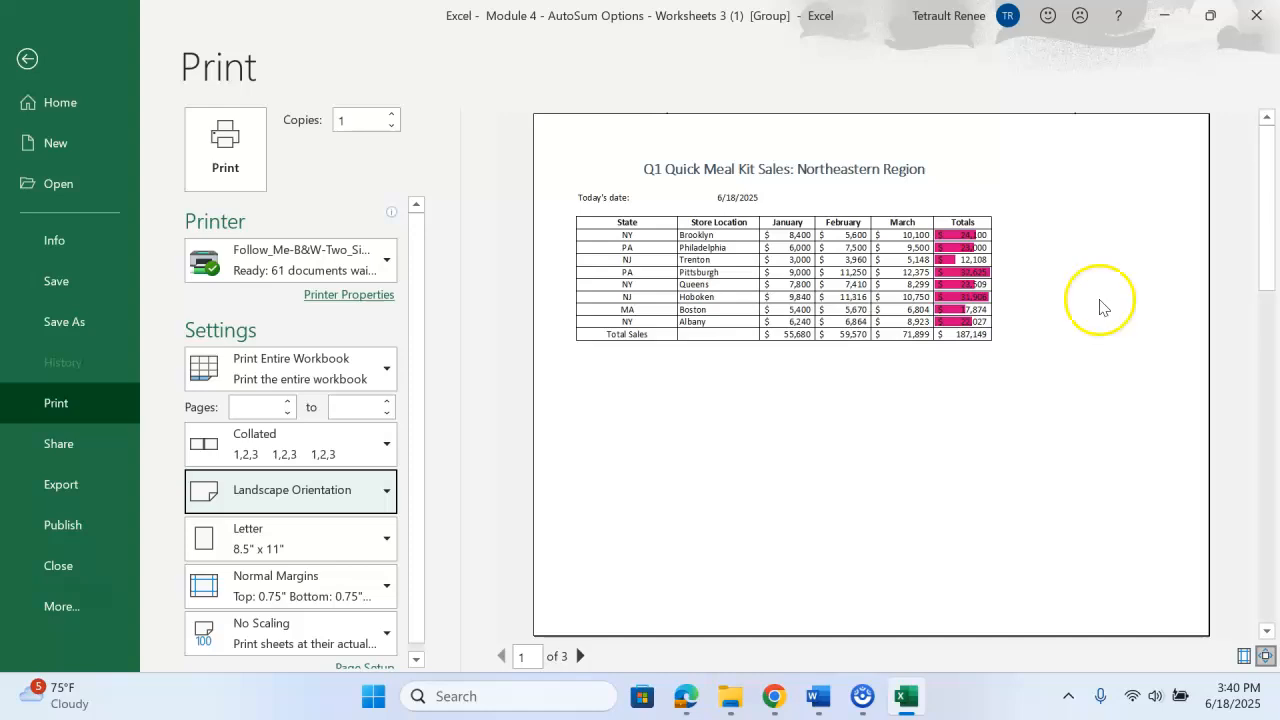
# - In the page setup of the grouped sheets, center the content on the page horizontally and vertically
pyautogui.scroll(-1, 413, 636)
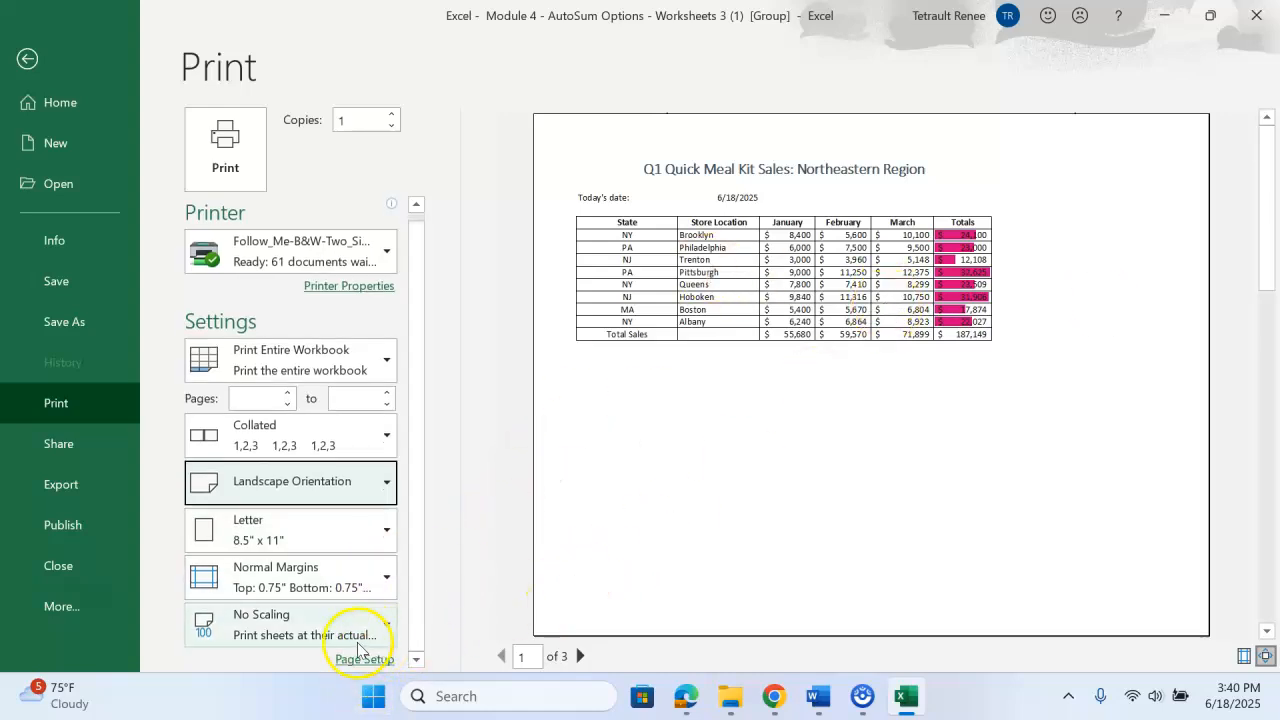
pyautogui.click(354, 660)
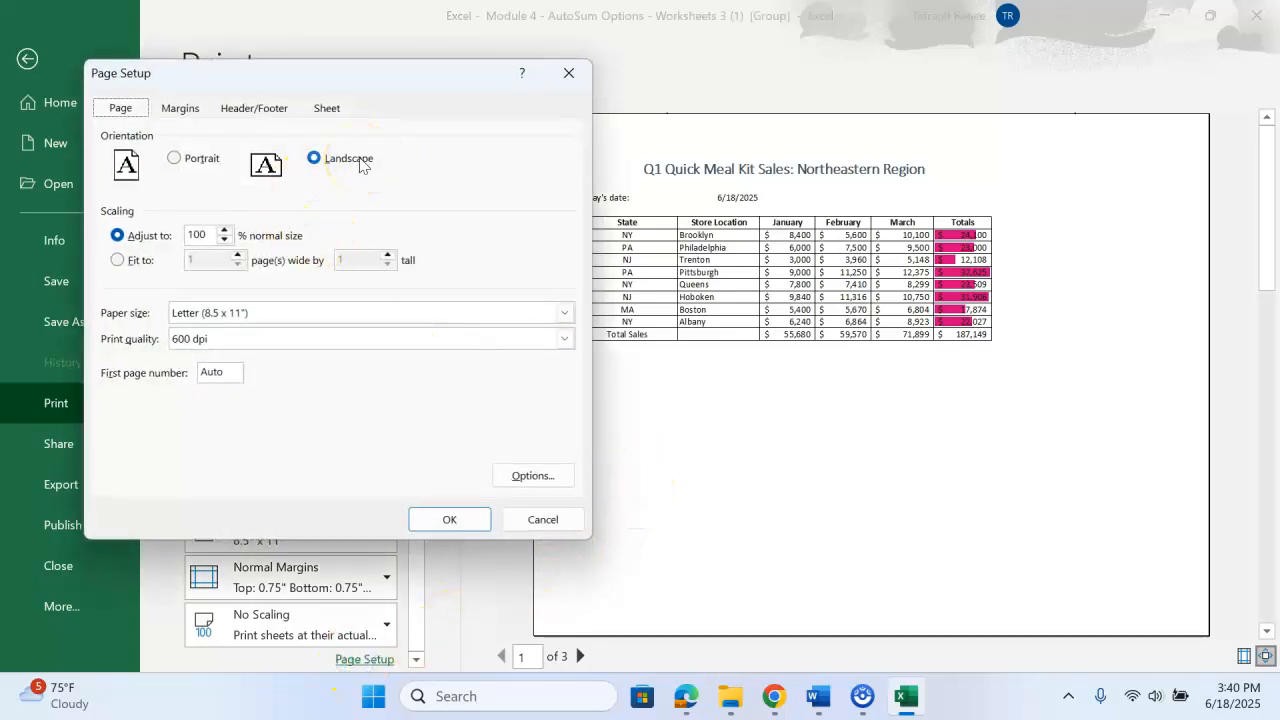
pyautogui.click(190, 110)
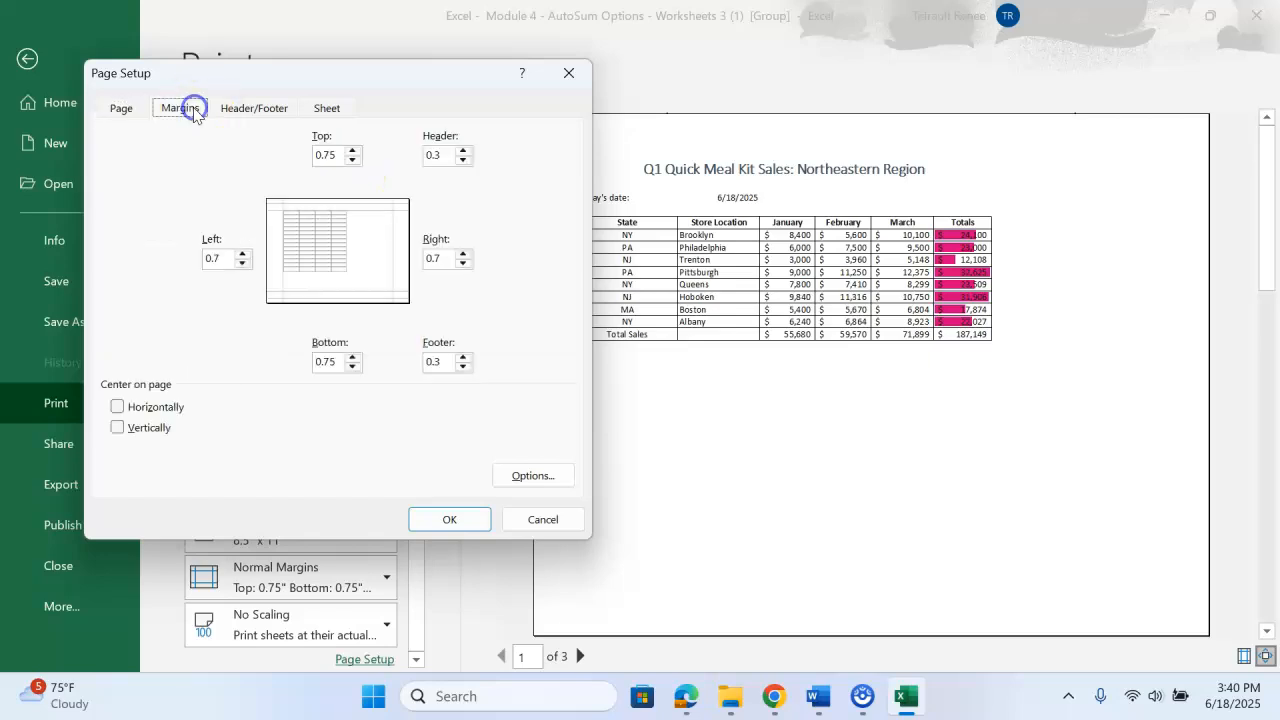
pyautogui.click(116, 408)
pyautogui.click(118, 427)
# - Add a custom header with the date at left, file name in the center and the student's first name at right, and check every page's preview
pyautogui.click(253, 108)
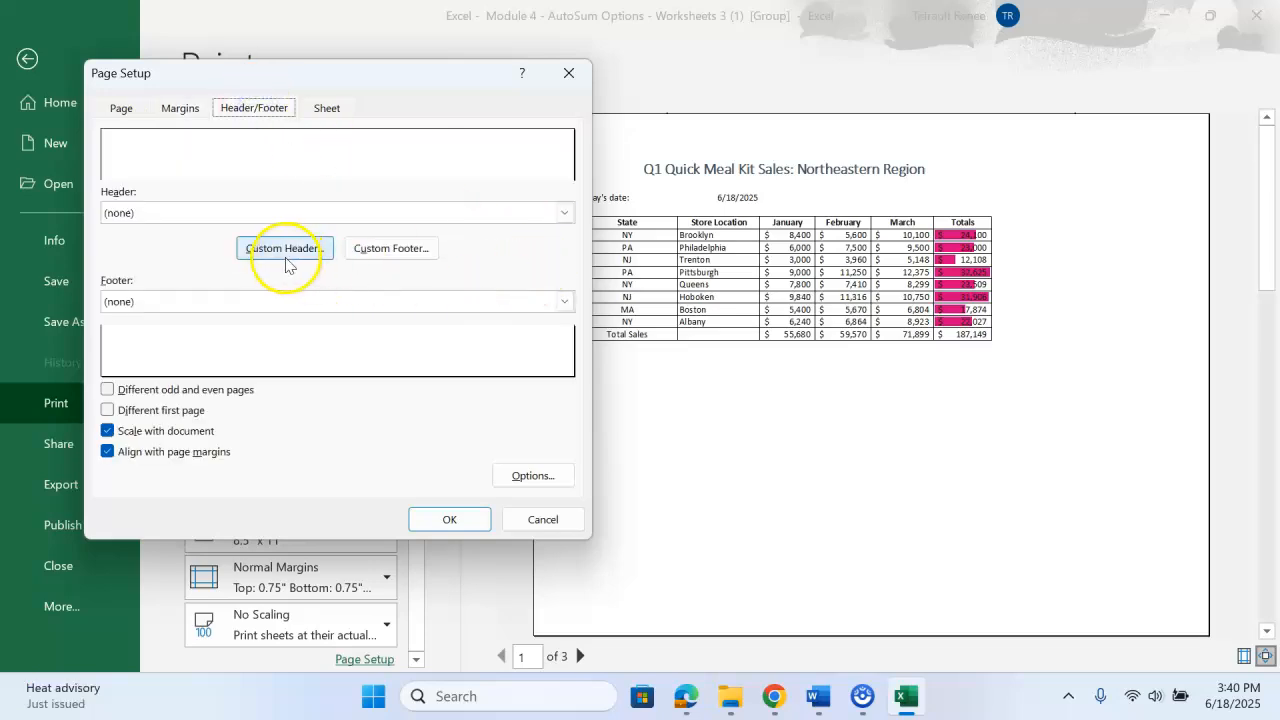
pyautogui.click(284, 250)
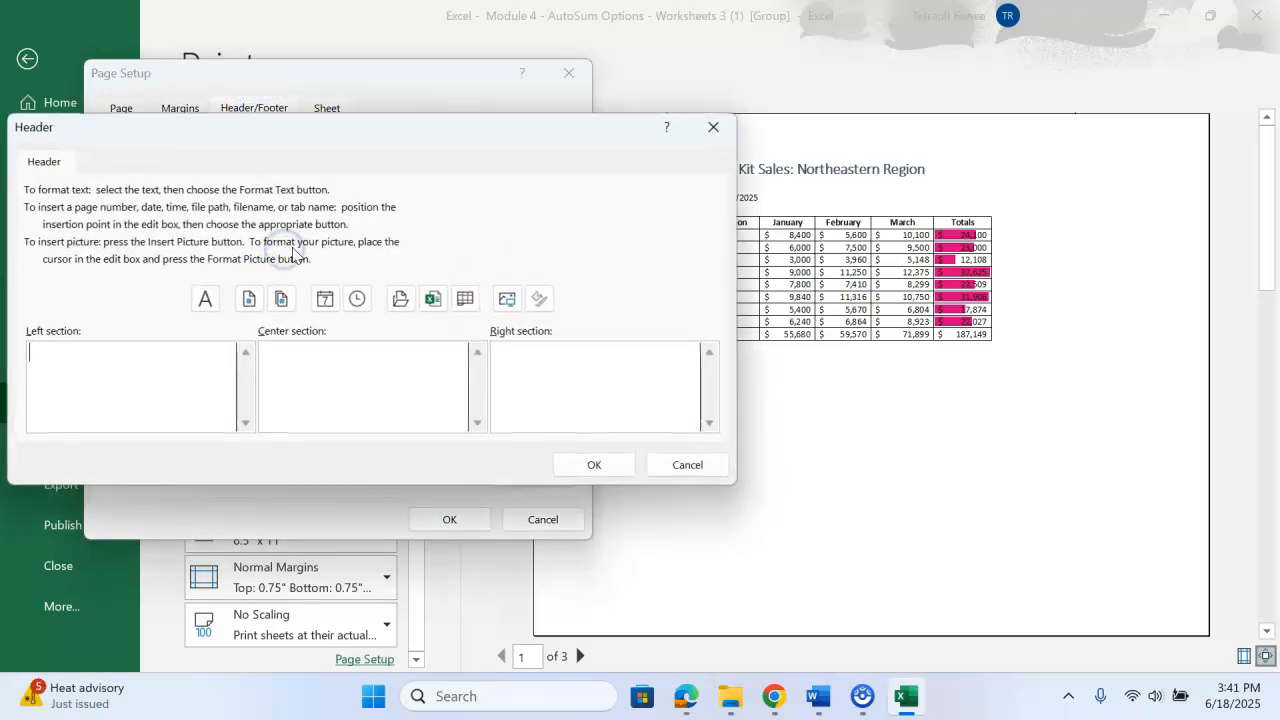
pyautogui.click(360, 302)
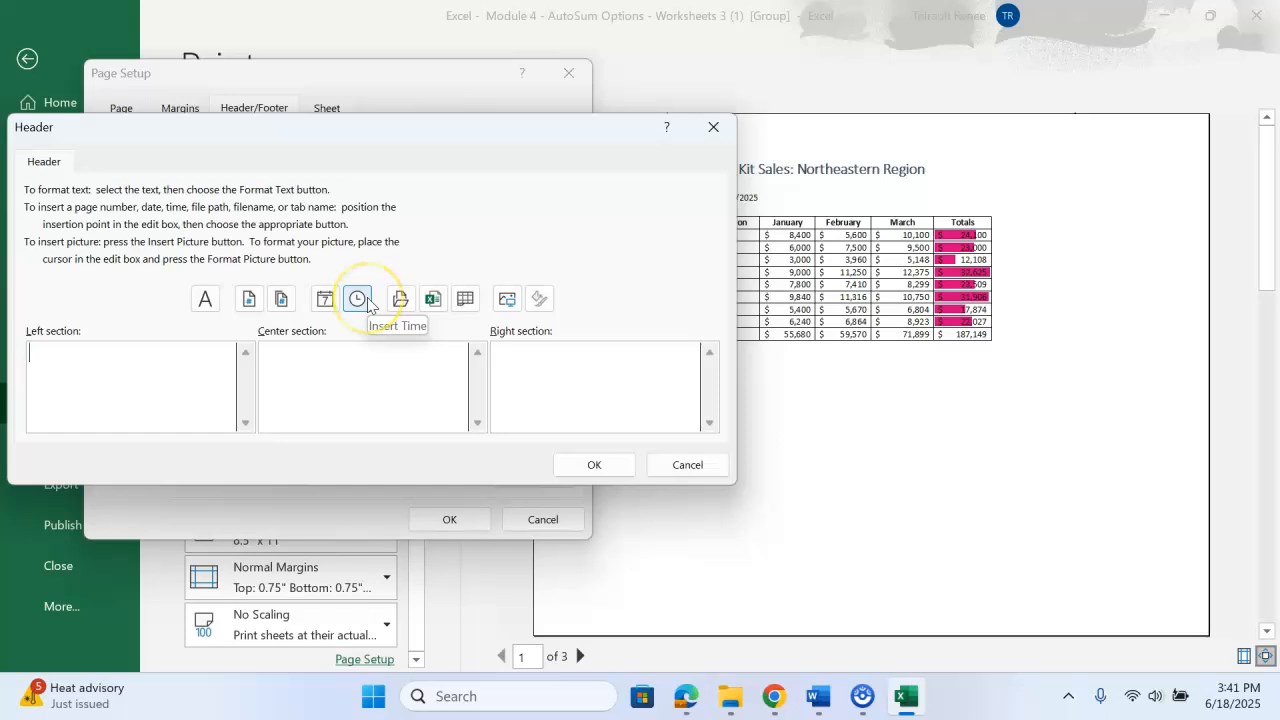
pyautogui.click(331, 302)
pyautogui.click(430, 296)
pyautogui.click(598, 379)
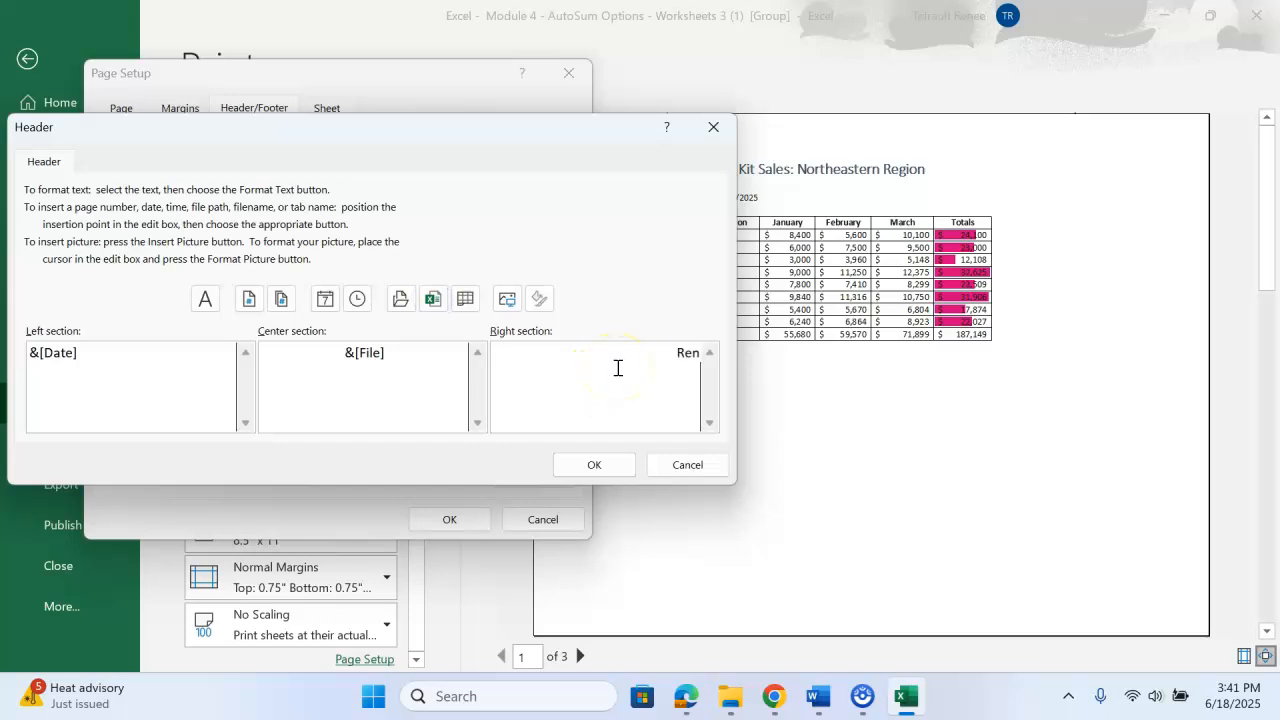
pyautogui.click(584, 466)
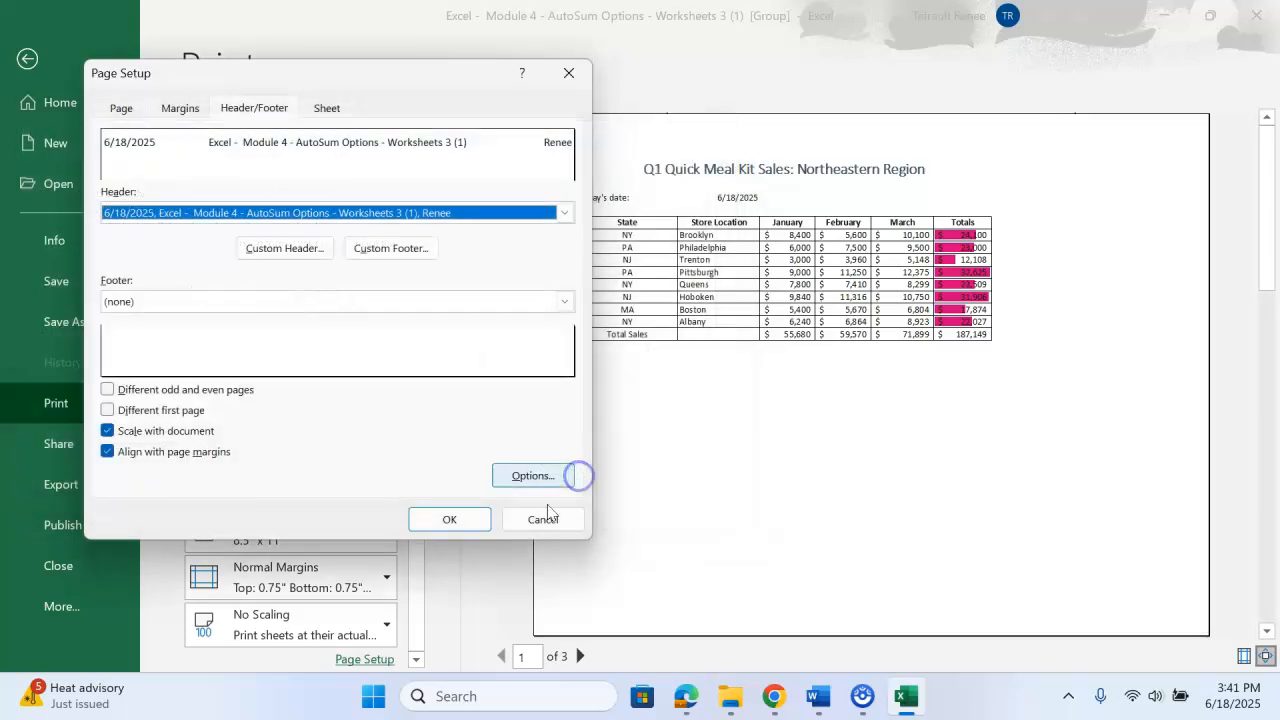
pyautogui.click(452, 519)
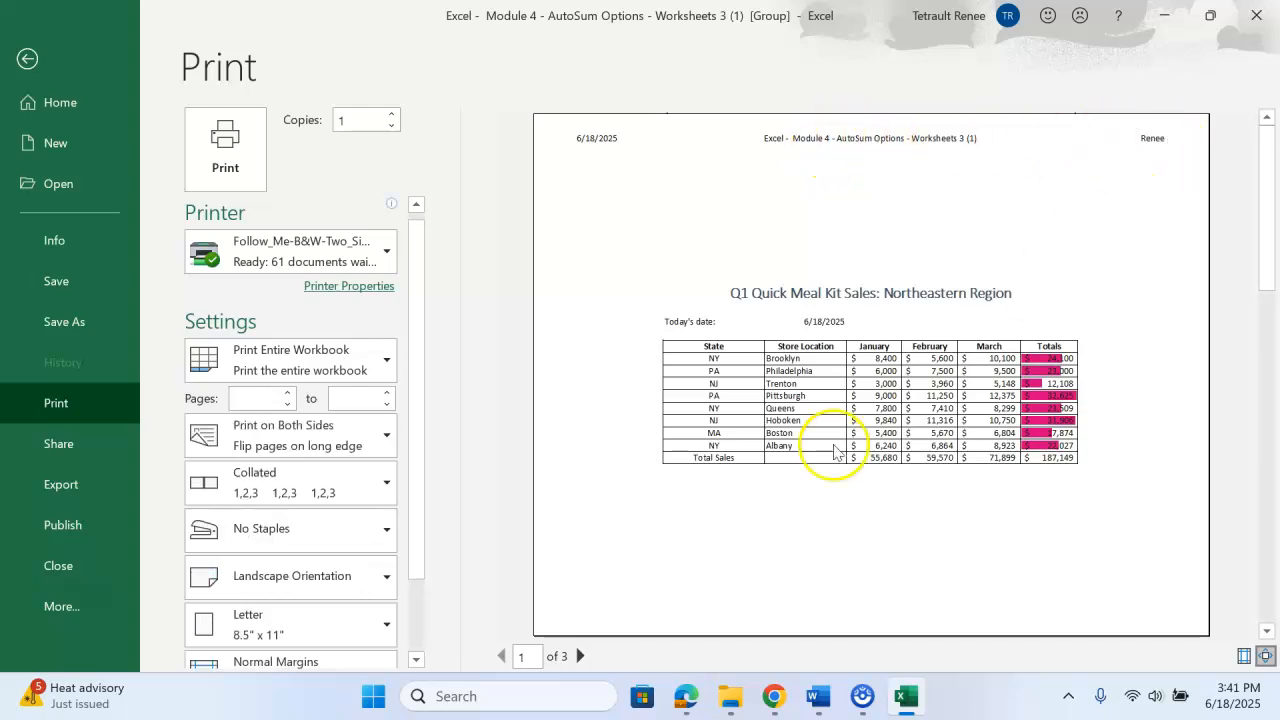
pyautogui.click(580, 656)
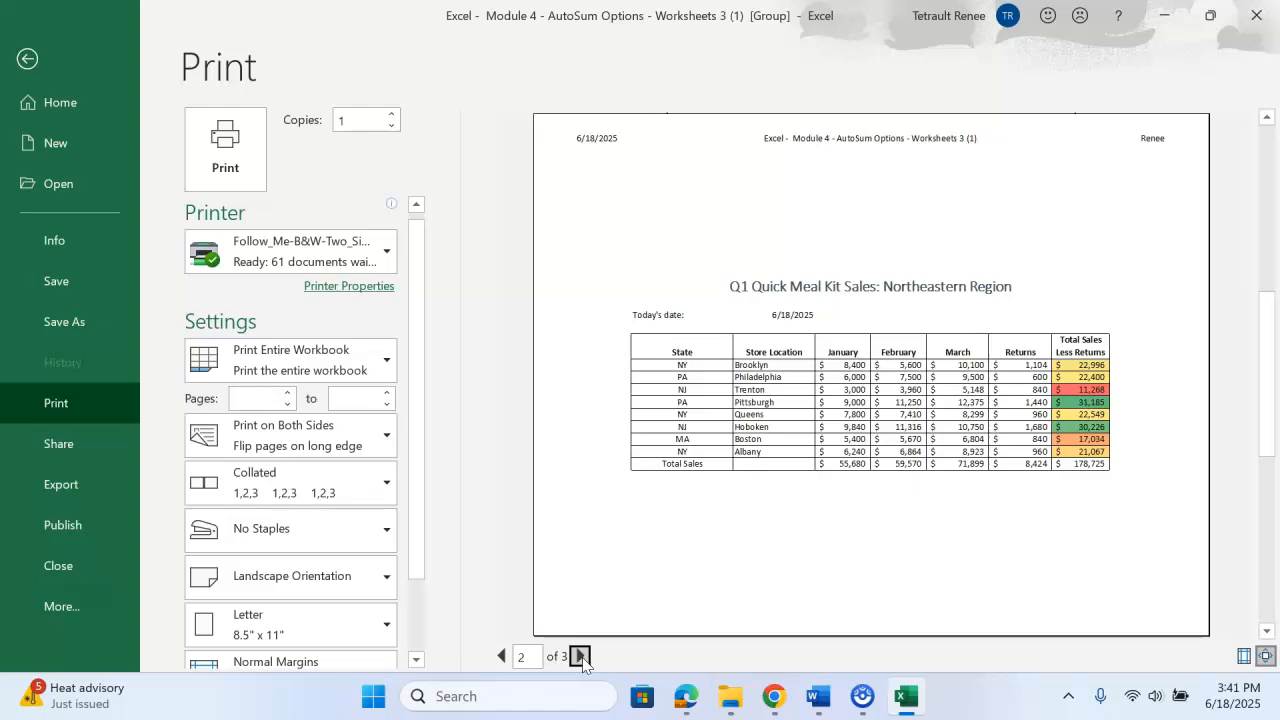
pyautogui.click(580, 656)
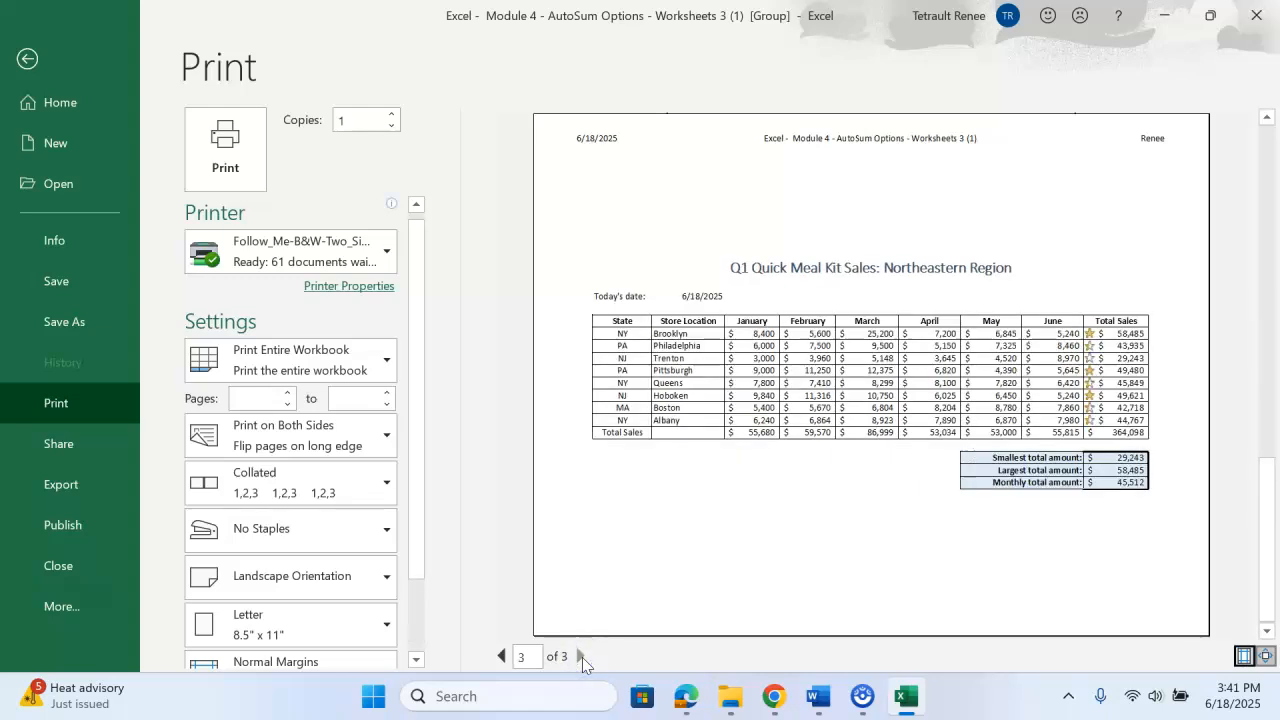